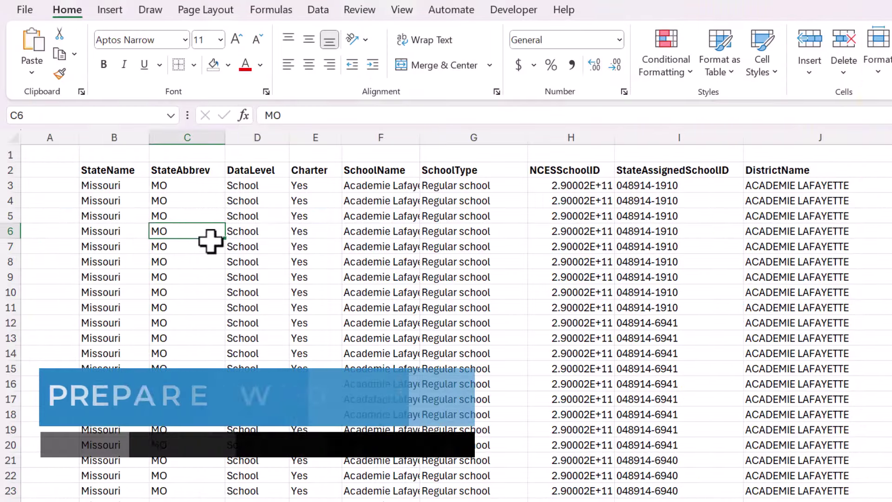
Select a cell in the school records and start a table over $B$2:$S$19145 with headers
click(172, 247)
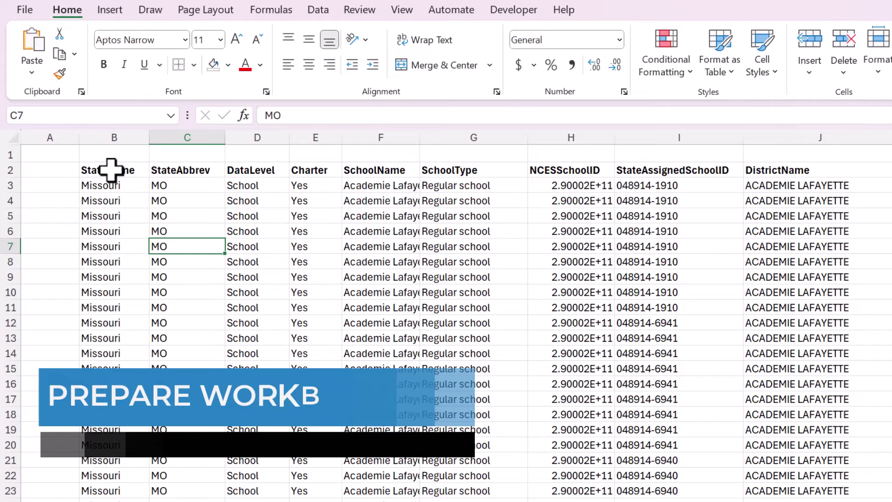
drag(111, 170, 887, 501)
click(546, 355)
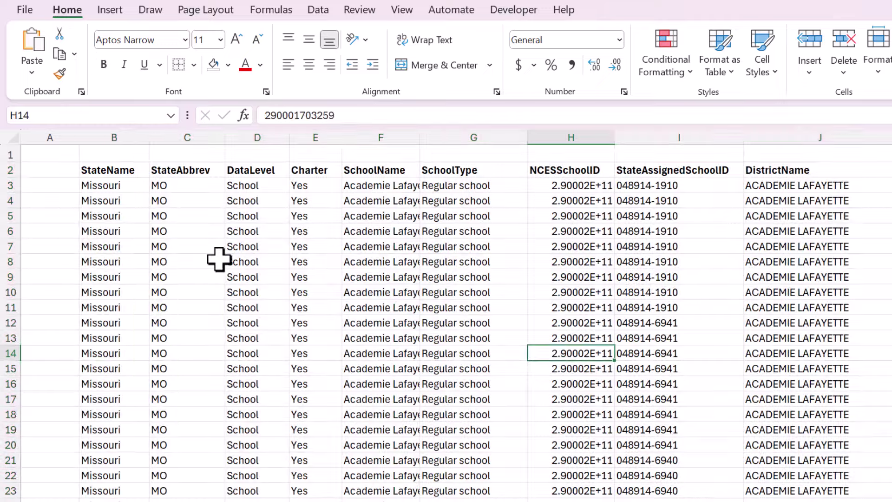
click(246, 295)
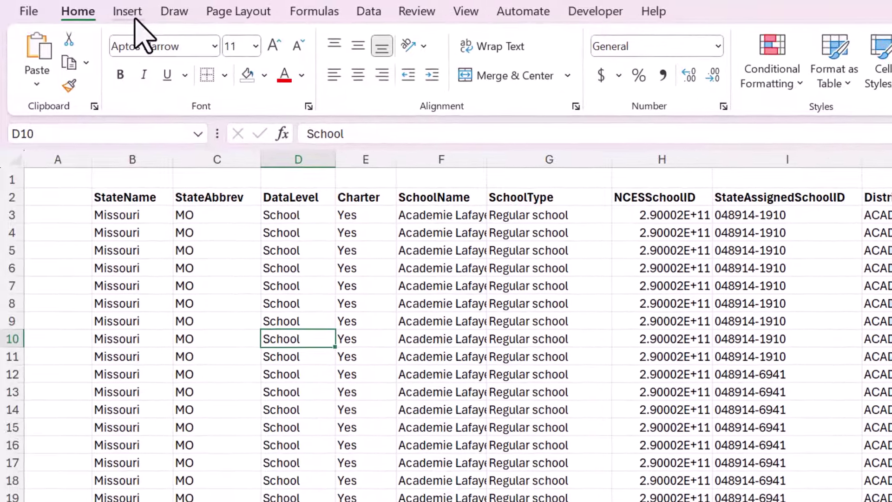
click(122, 11)
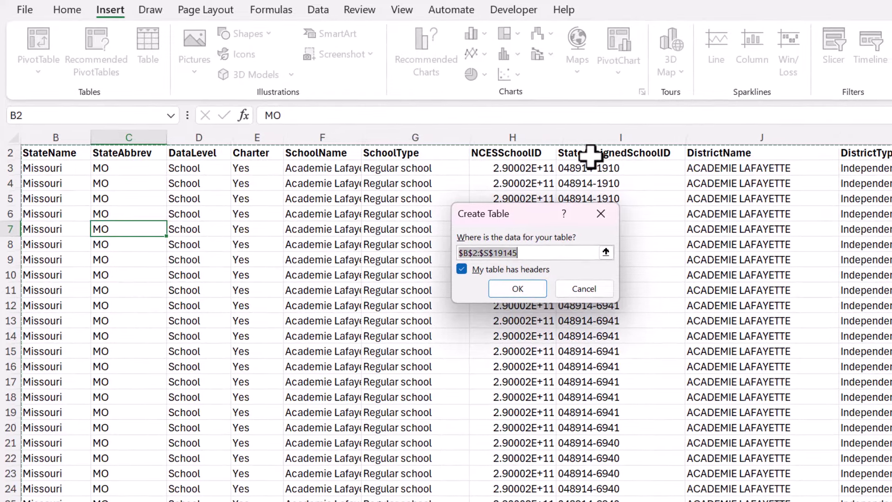
Confirm the Create Table dialog, turning the records into banded table Table2
click(503, 291)
click(295, 212)
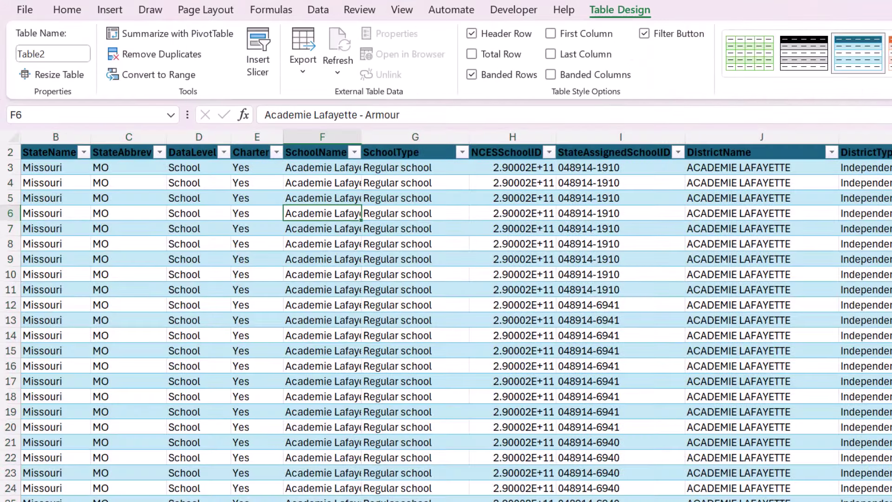
scroll(209, 209, left, 2)
click(209, 185)
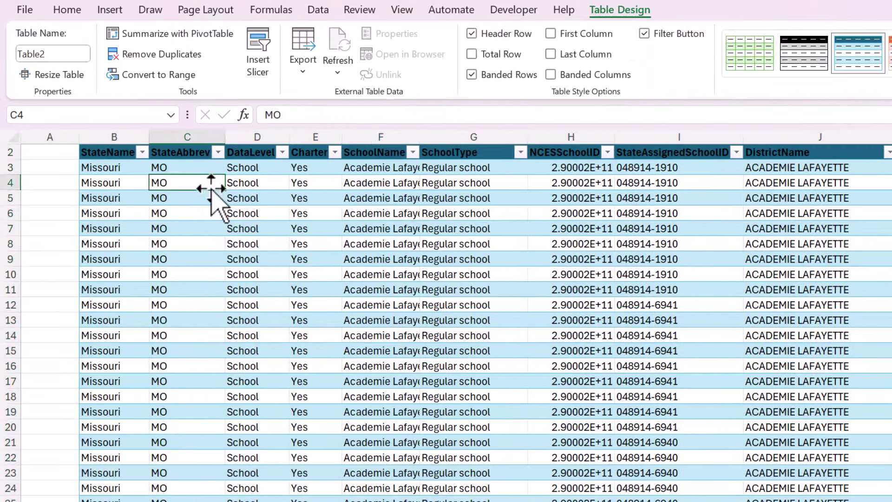
scroll(211, 188, up, 1)
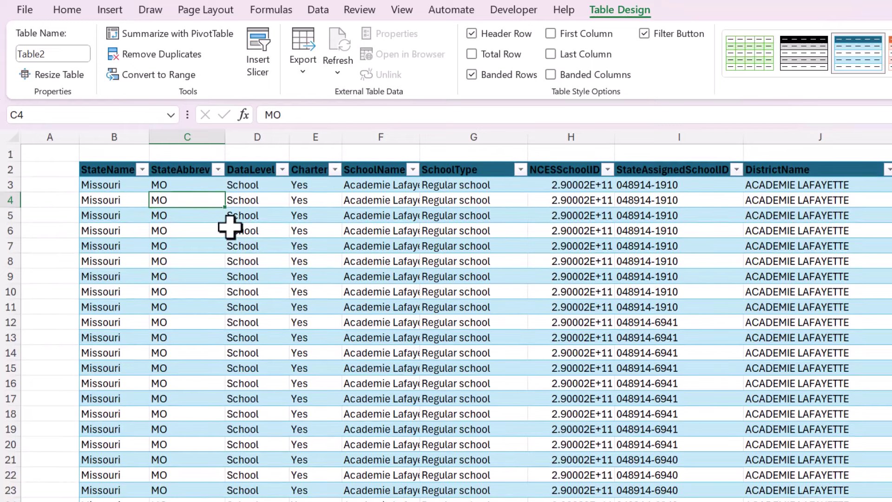
click(235, 228)
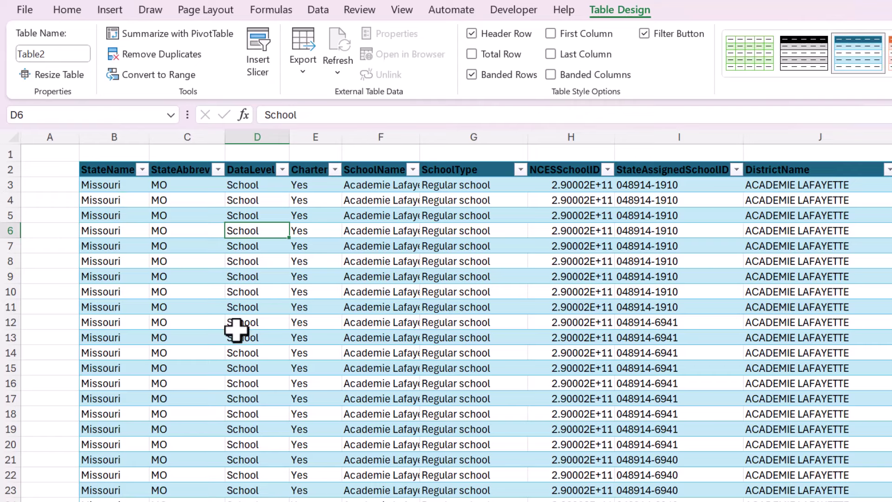
Open and close the StateName filter dropdown without filtering, then go to the table name box
click(142, 170)
click(275, 442)
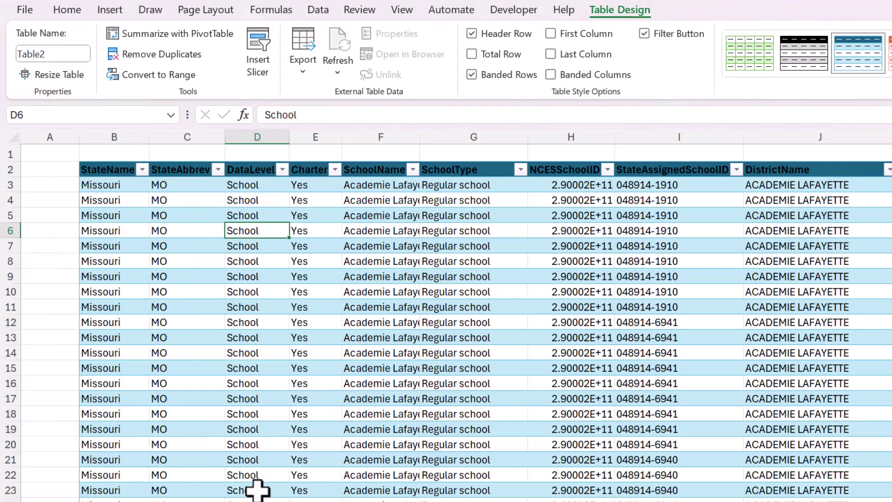
click(304, 321)
click(416, 306)
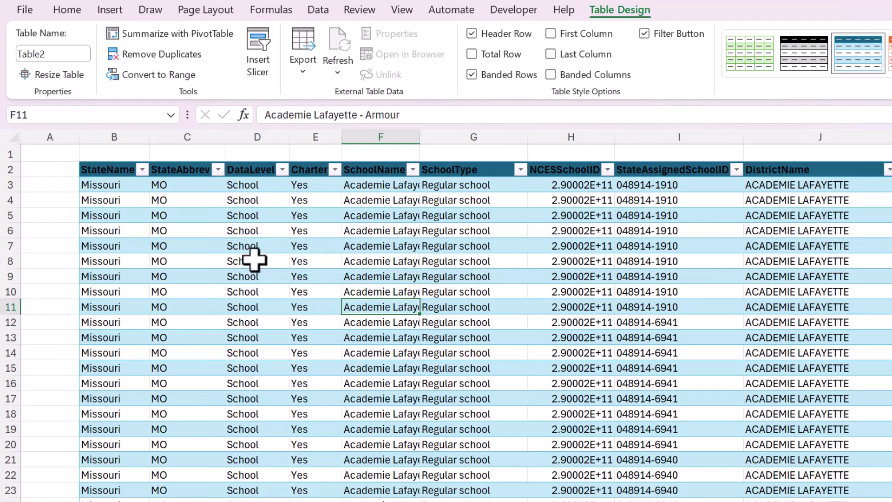
click(40, 55)
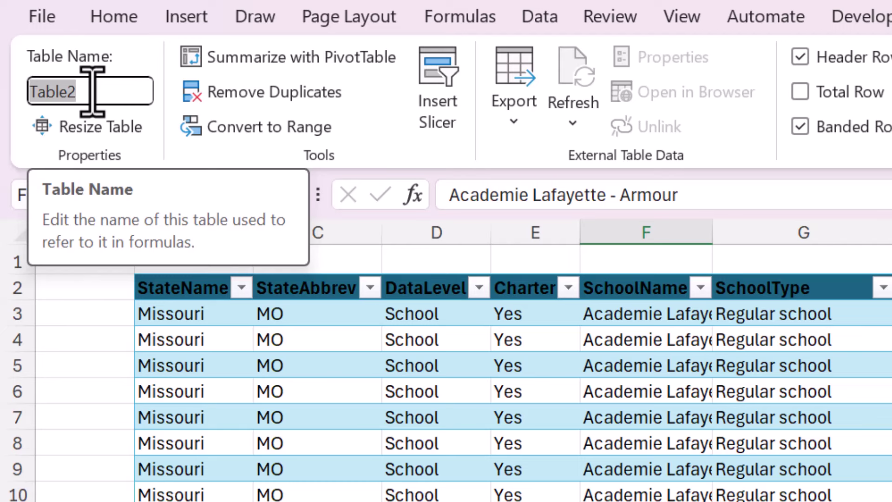
Enter SchoolData as the table name in place of Table2
text(SchoolData)
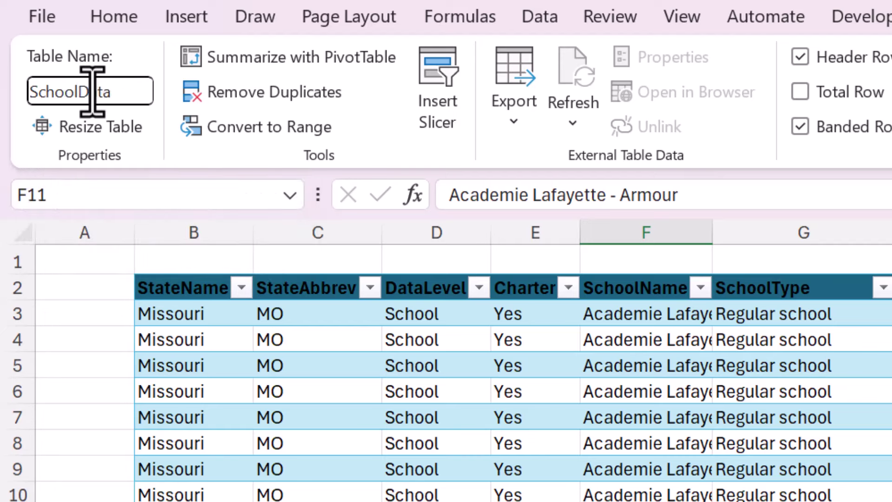
click(303, 415)
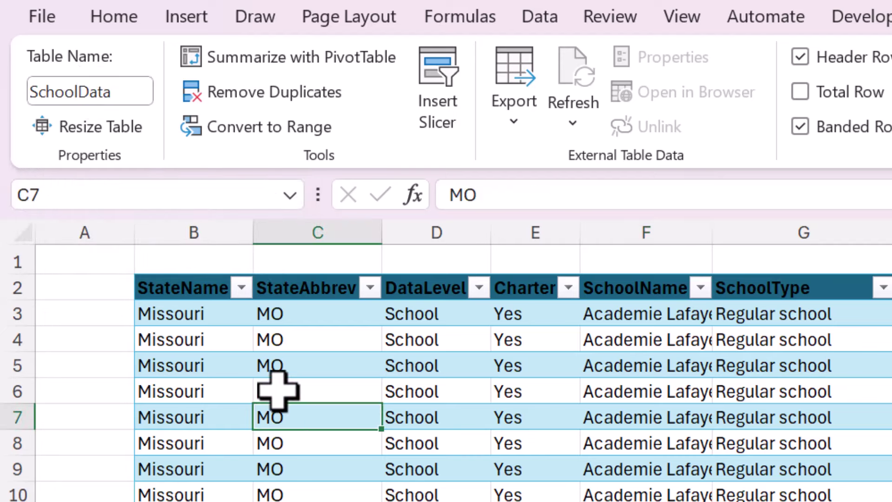
click(278, 392)
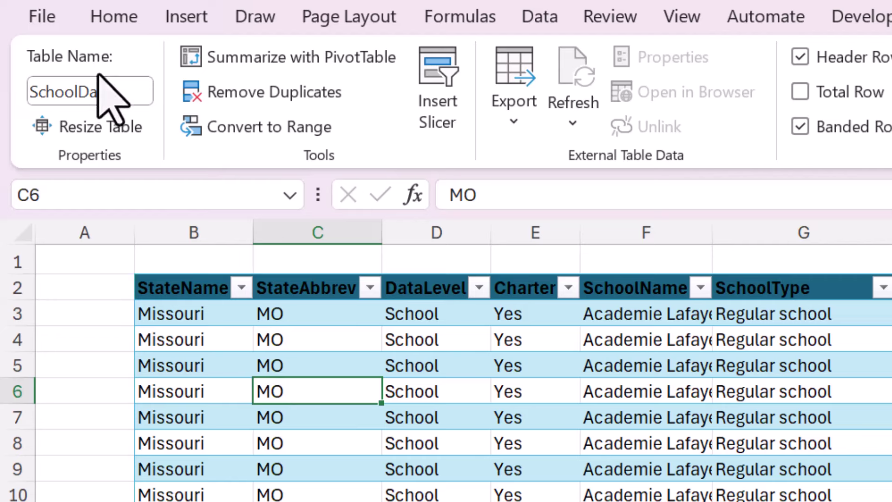
click(749, 473)
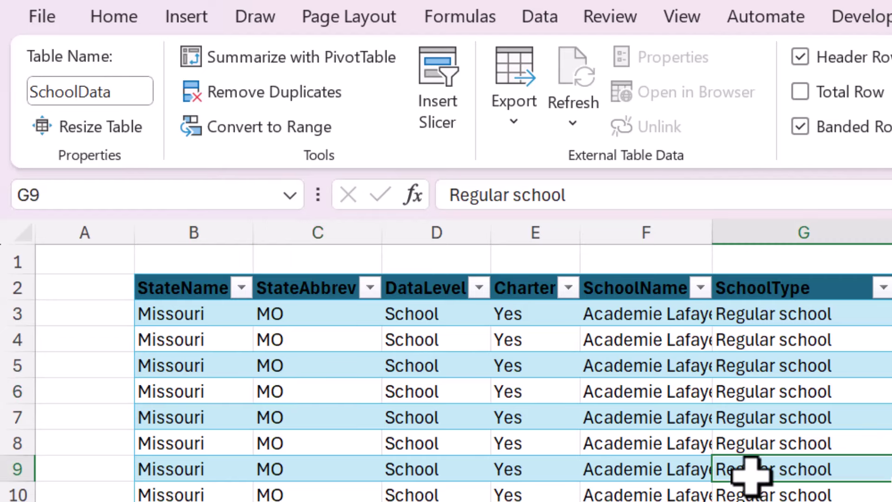
click(633, 440)
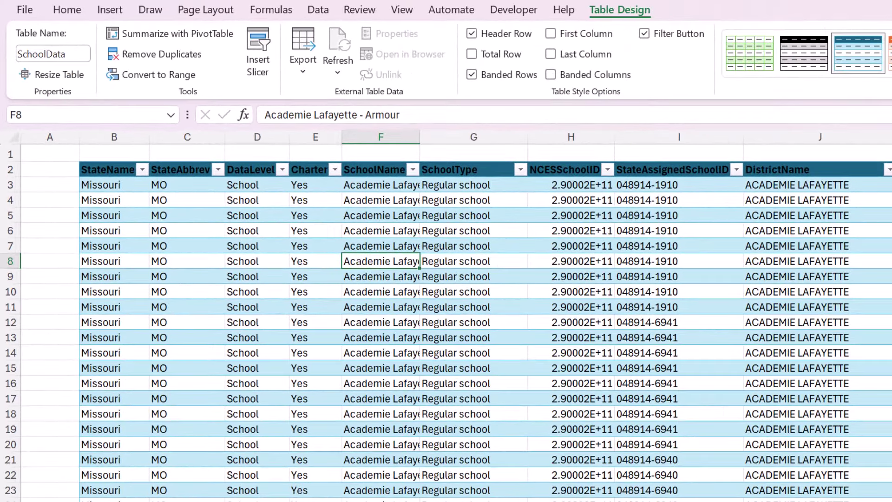
Switch to the sheet with the enrollment pivot, DistrictName slicer and rectangle, and select D5
key(ctrl+Page_Up)
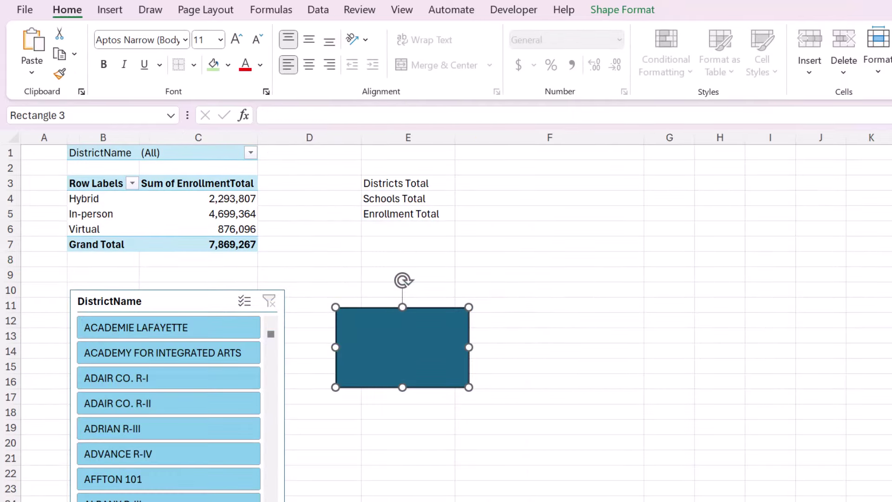
click(309, 473)
click(377, 467)
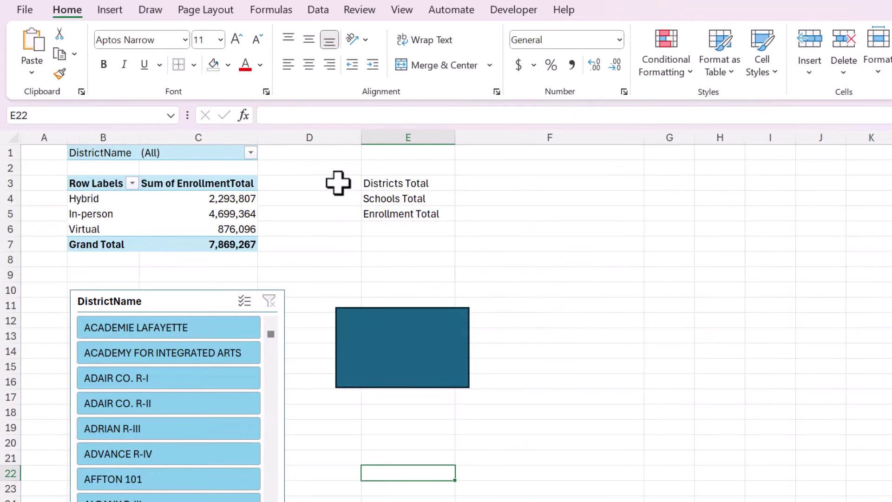
click(200, 11)
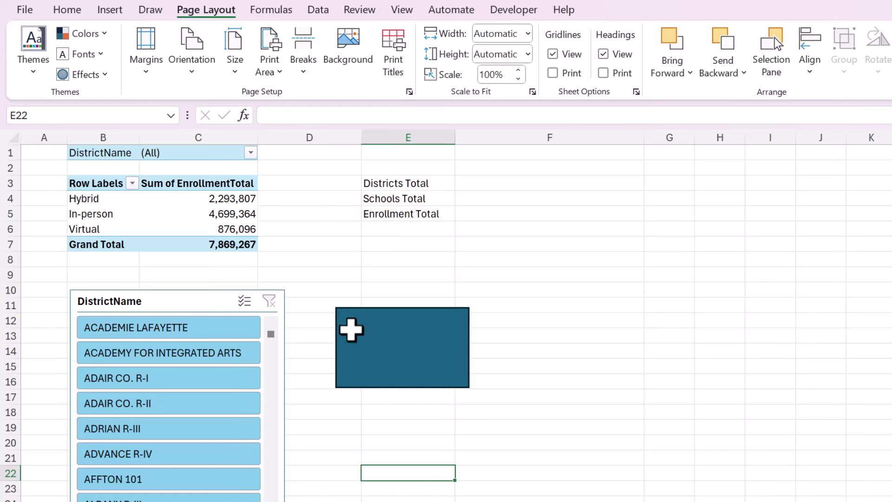
click(309, 257)
click(312, 169)
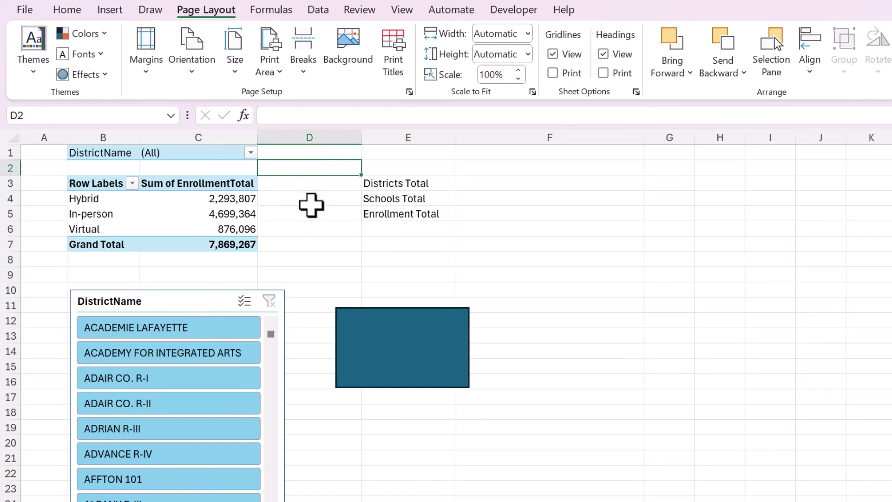
click(311, 211)
Draw a teal oval circle to the right of the rectangle and nudge it up
click(110, 10)
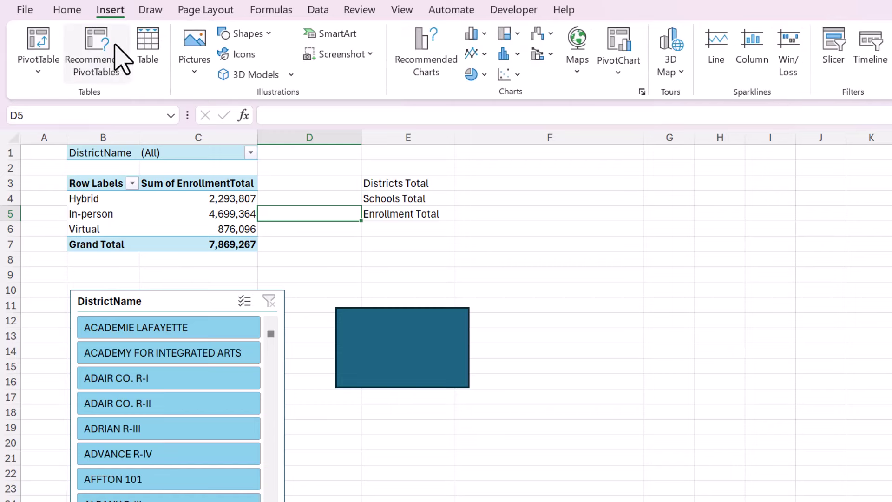
click(250, 33)
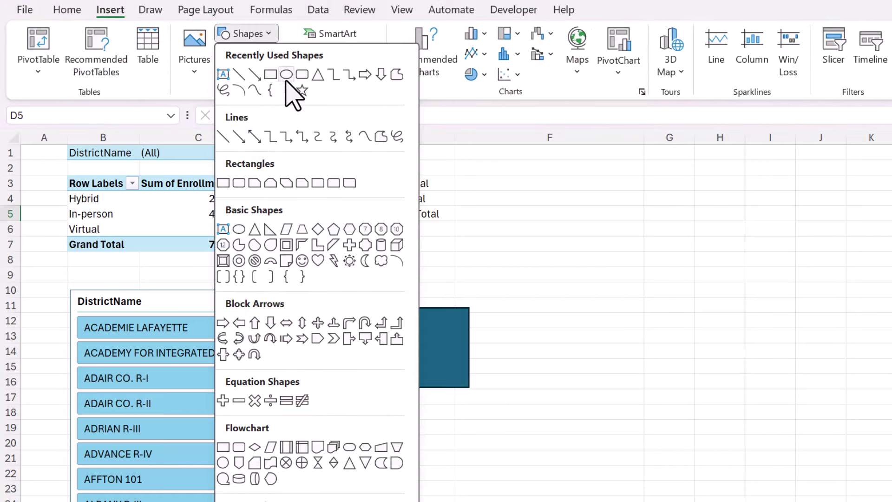
click(291, 76)
drag(508, 300, 644, 472)
drag(597, 384, 600, 327)
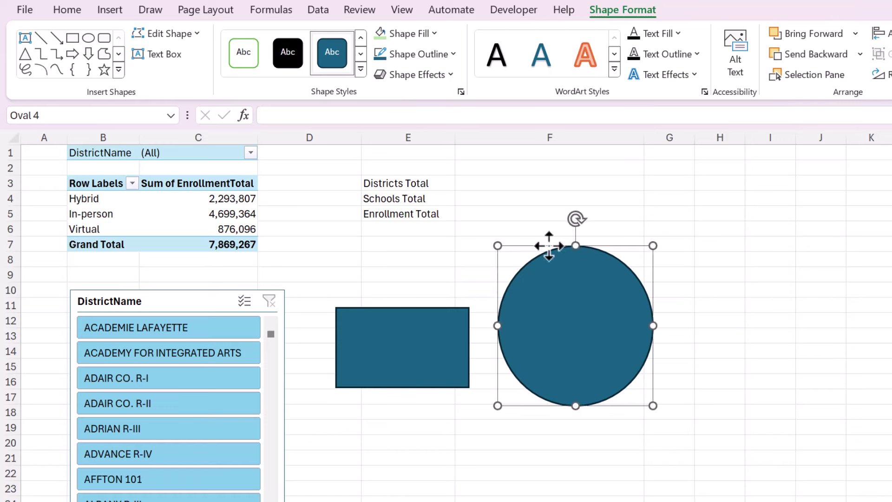
Type 'Hello World' inside the circle, keeping its default style
click(361, 69)
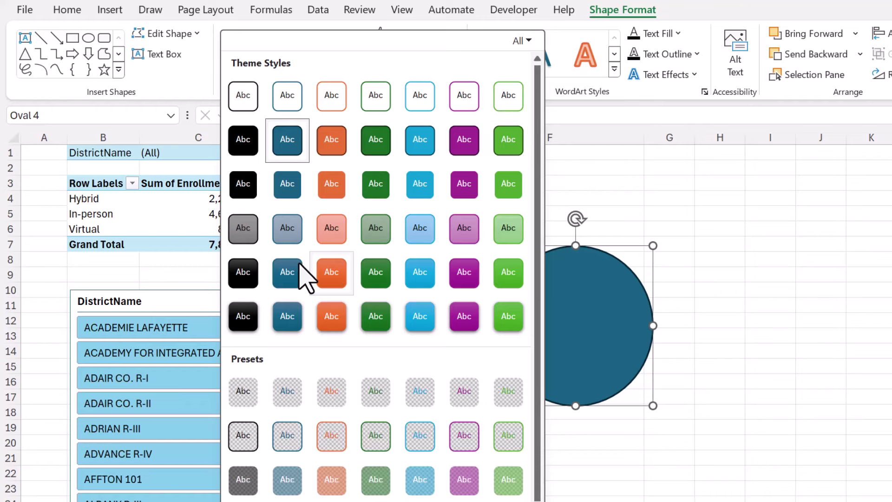
click(594, 359)
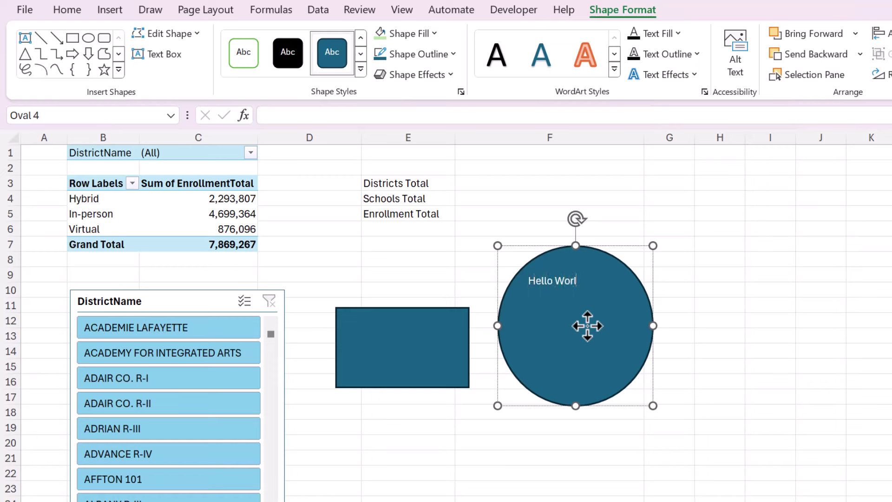
text(d)
click(765, 359)
click(567, 348)
double_click(589, 350)
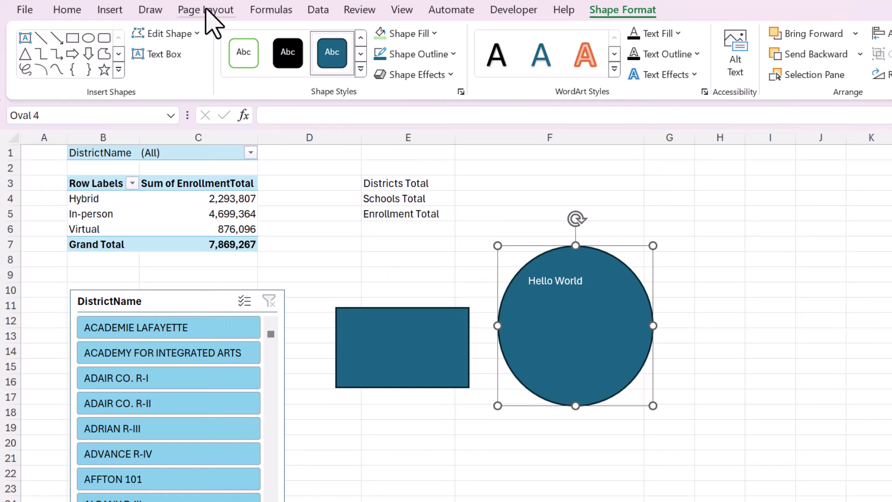
Nudge the DistrictName slicer up slightly and leave no shape selected
click(633, 227)
key(Right)
key(Right)
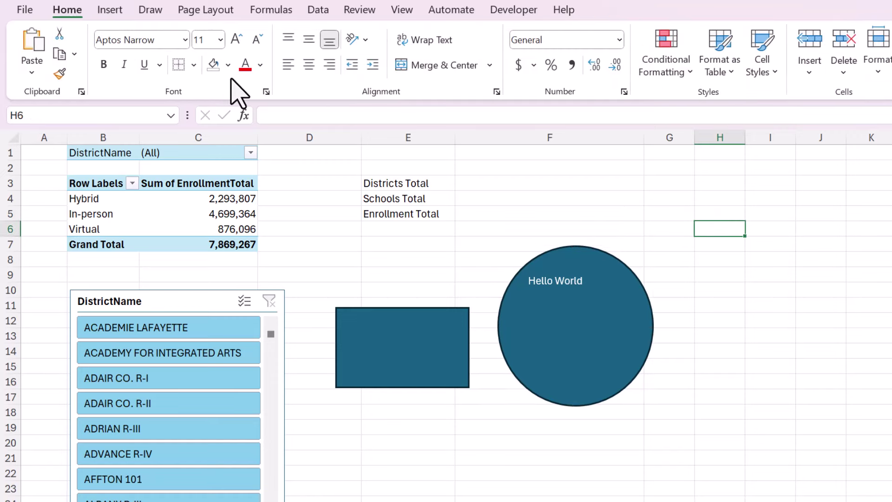
click(216, 10)
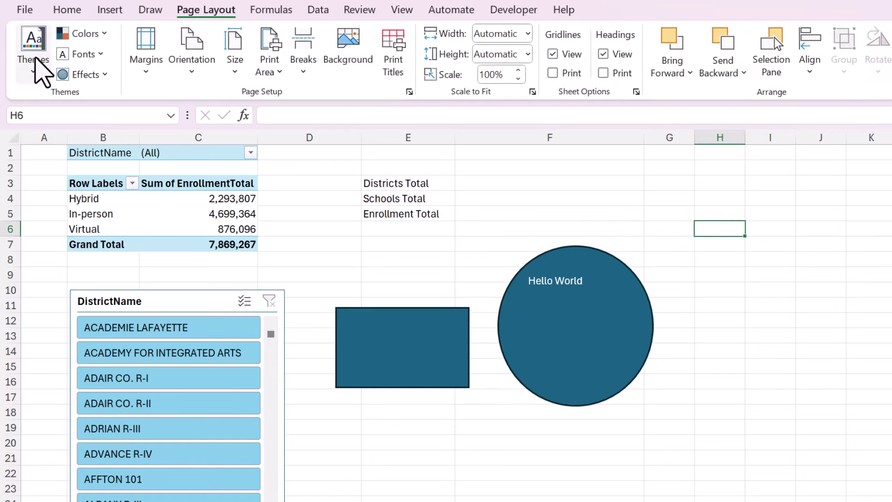
drag(184, 293, 178, 271)
click(567, 364)
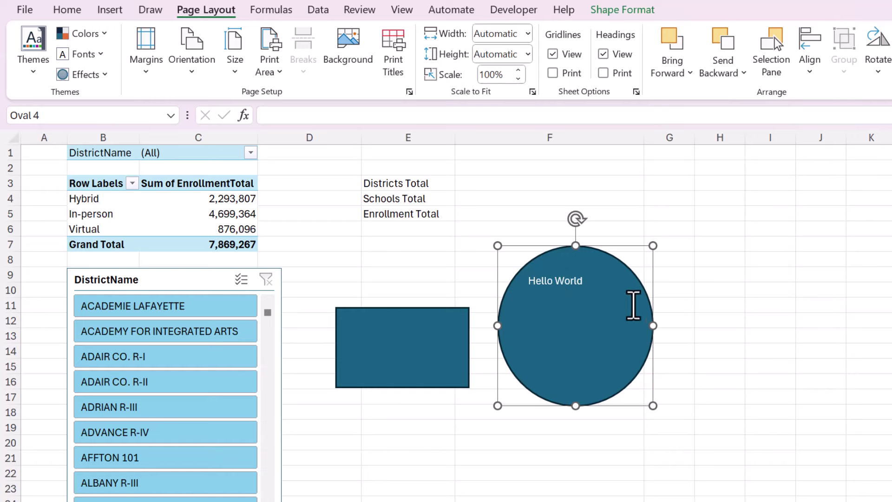
key(Escape)
click(428, 263)
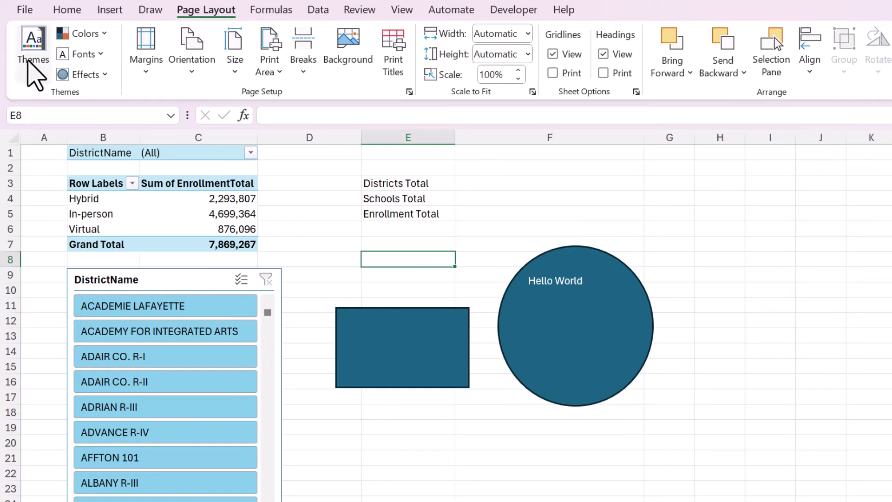
Browse the workbook themes, then open Customize Colors for a new Custom 2 palette
click(38, 69)
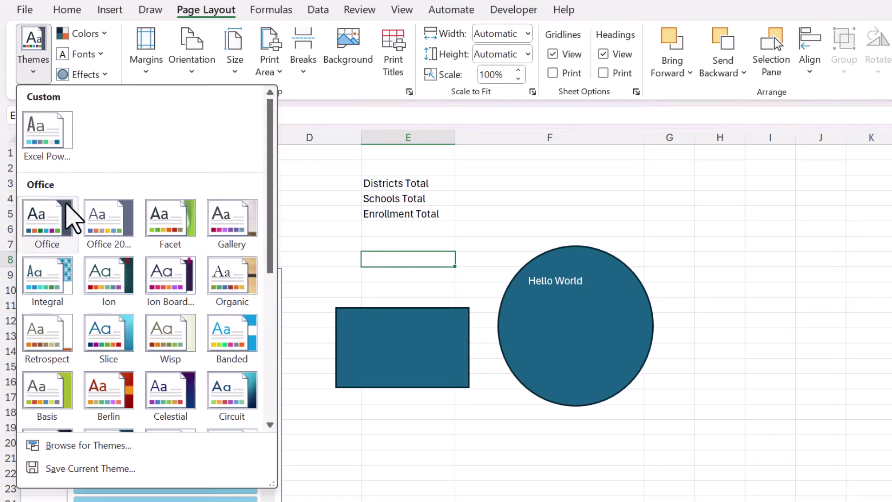
click(313, 195)
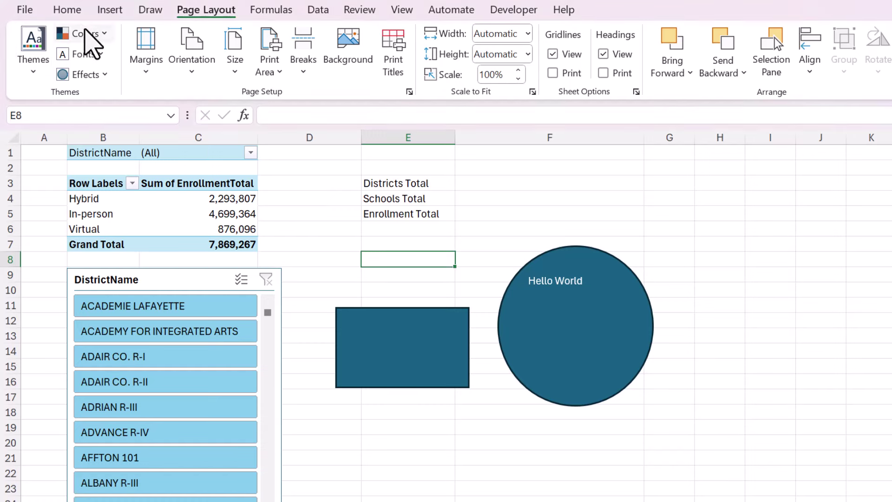
click(85, 33)
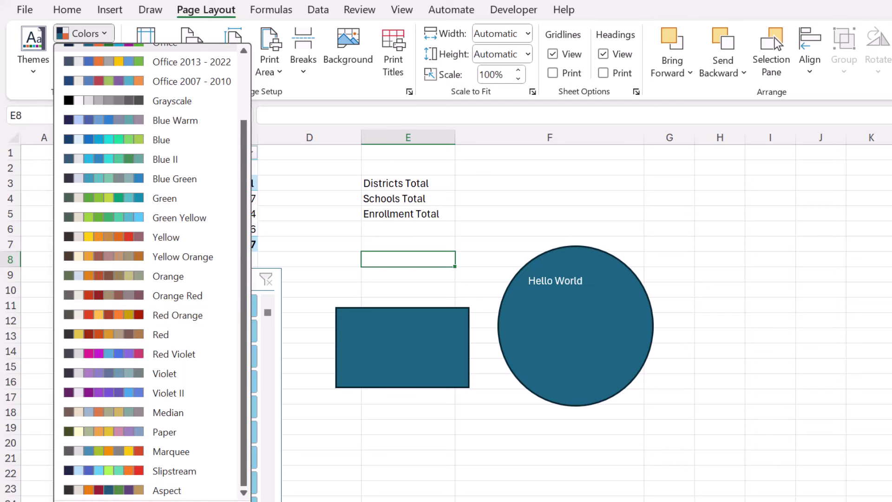
key(Escape)
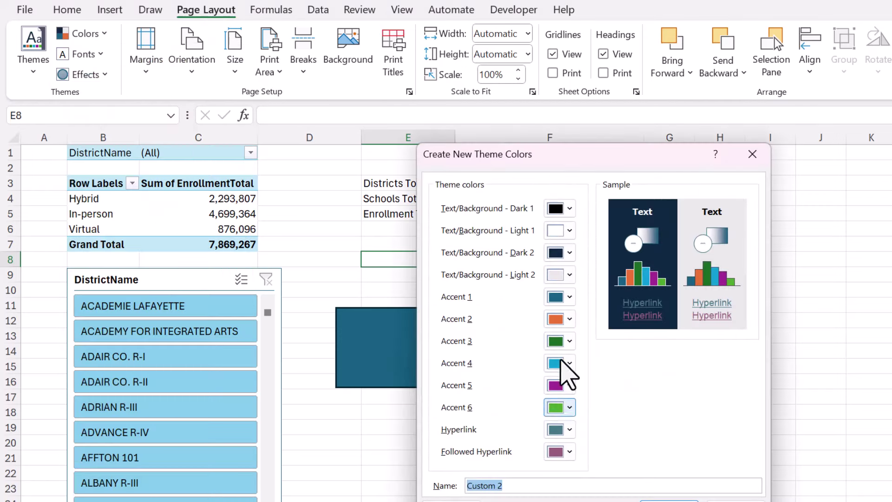
Cancel the Custom 2 colours editor, check the Fonts list, and show the Themes gallery
click(691, 498)
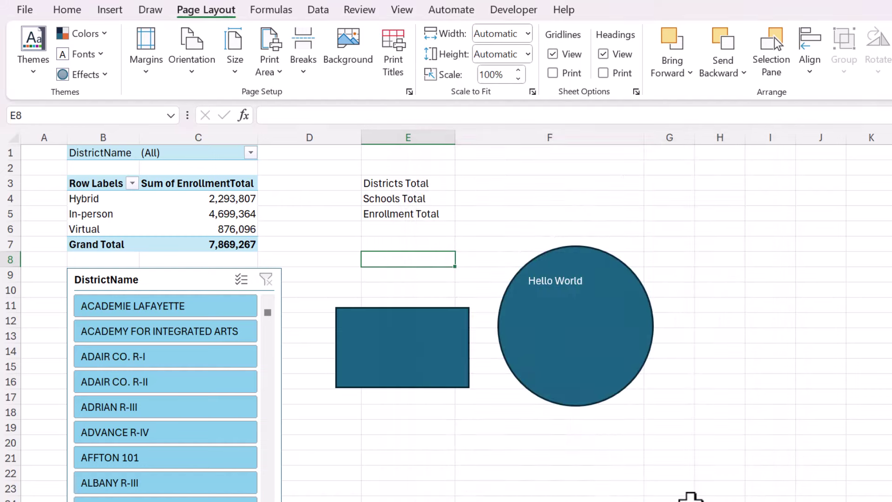
click(84, 58)
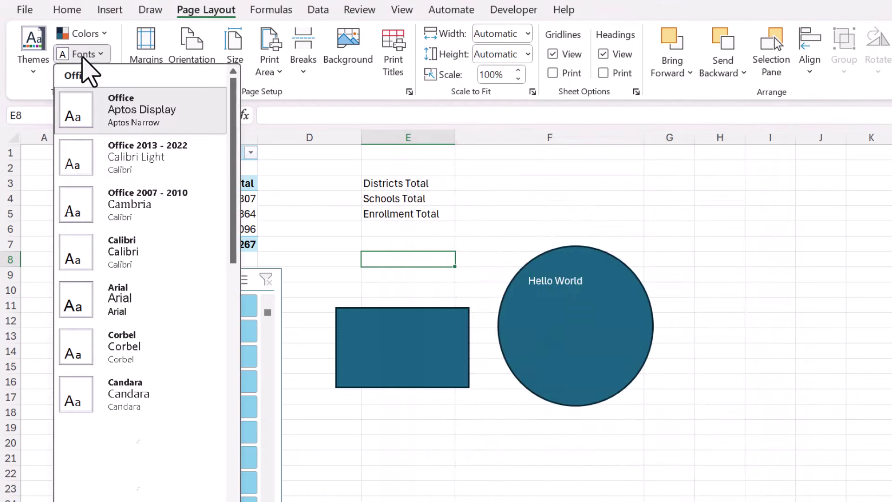
click(538, 191)
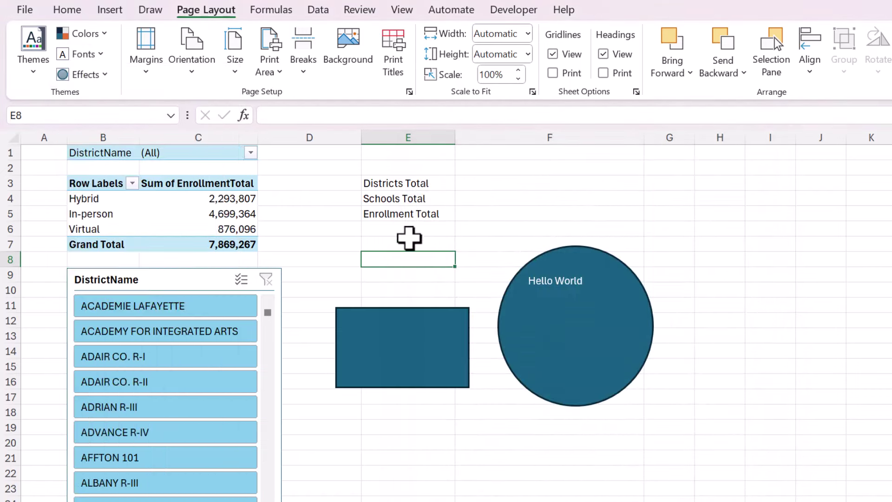
click(304, 228)
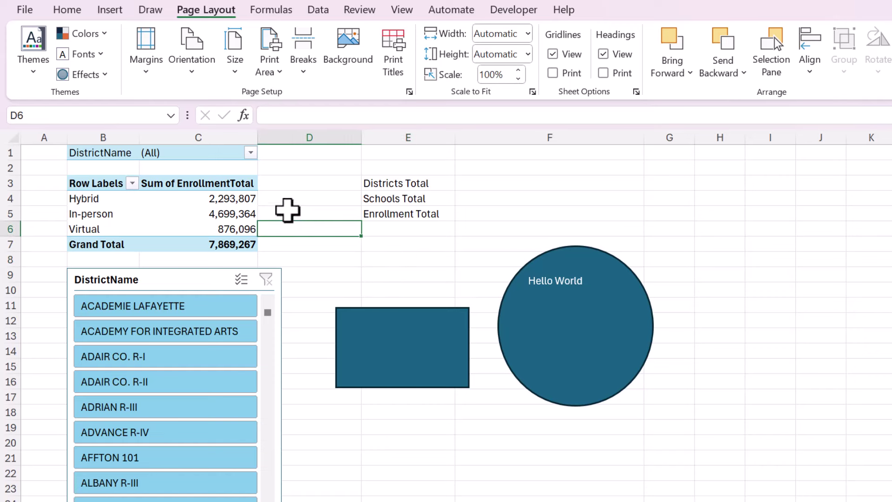
click(290, 201)
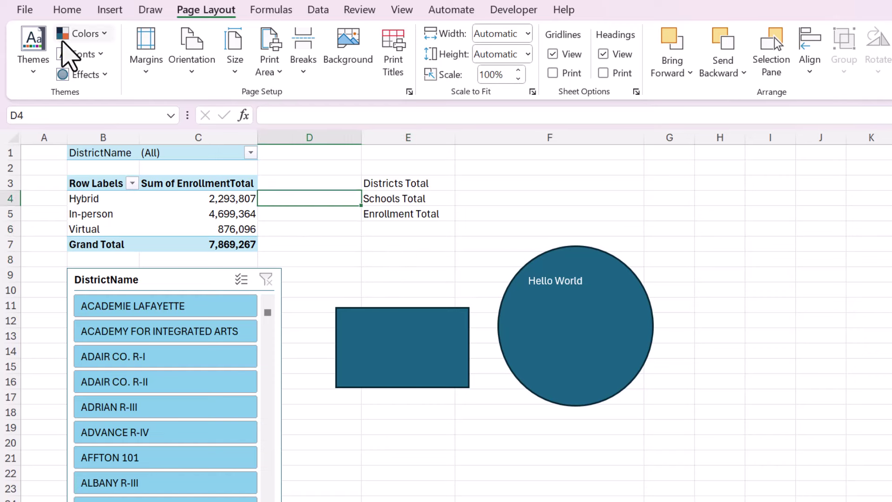
click(33, 75)
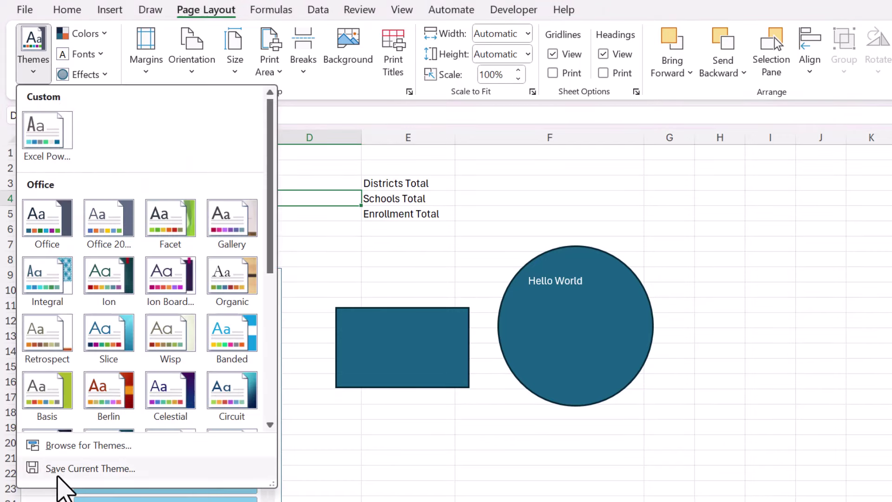
Apply the custom Excel Power Up theme so the shapes and slicer turn cyan
click(47, 134)
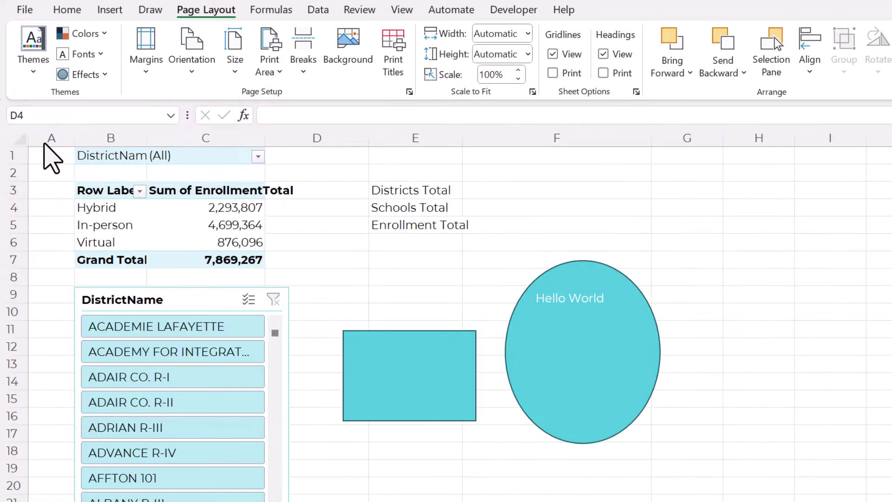
click(478, 249)
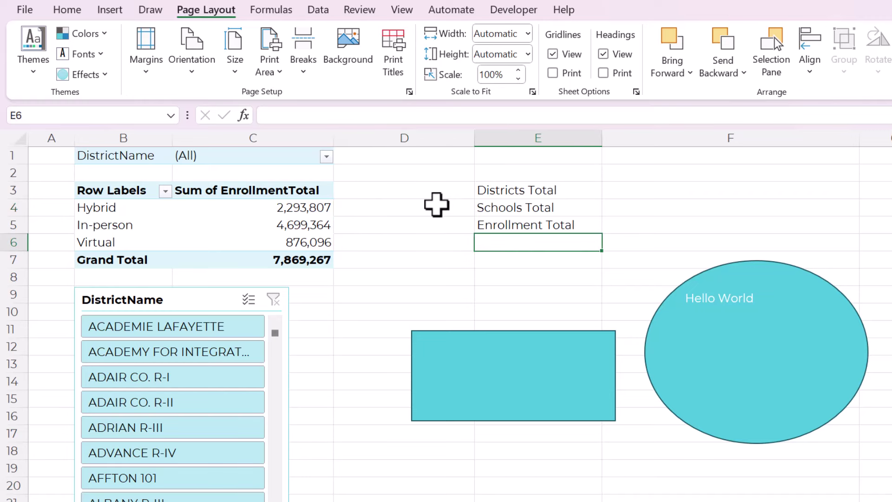
click(809, 347)
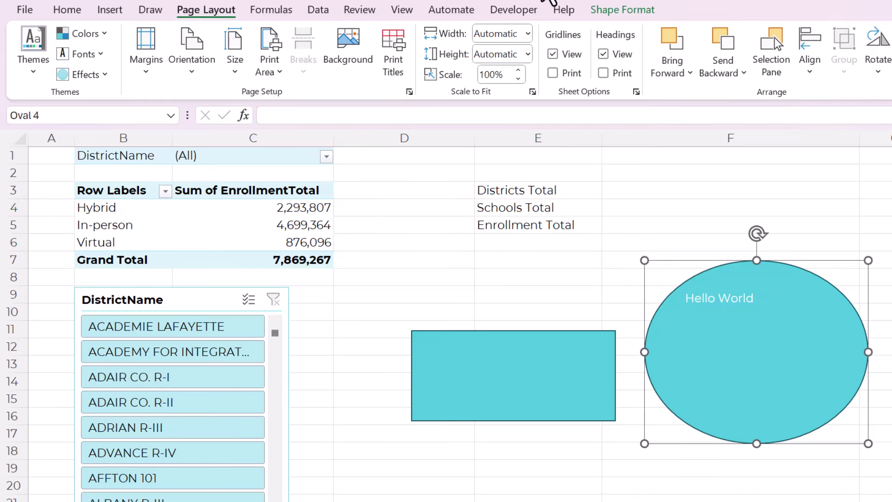
click(622, 10)
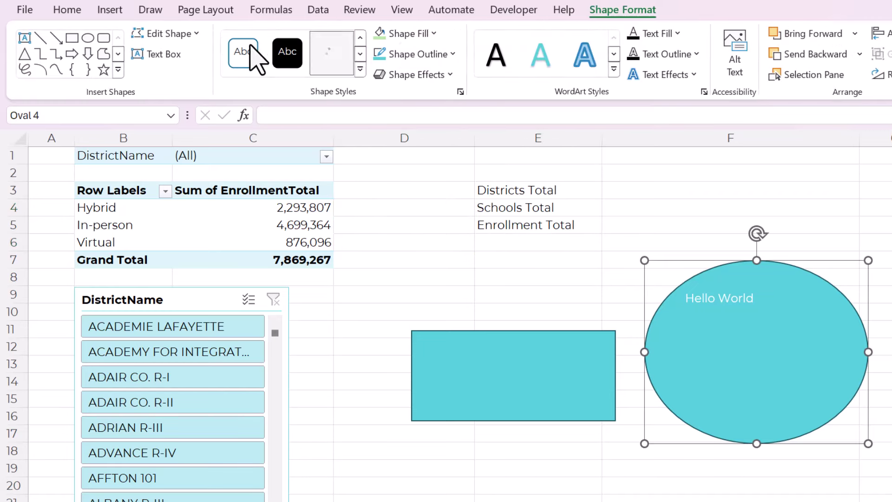
click(361, 69)
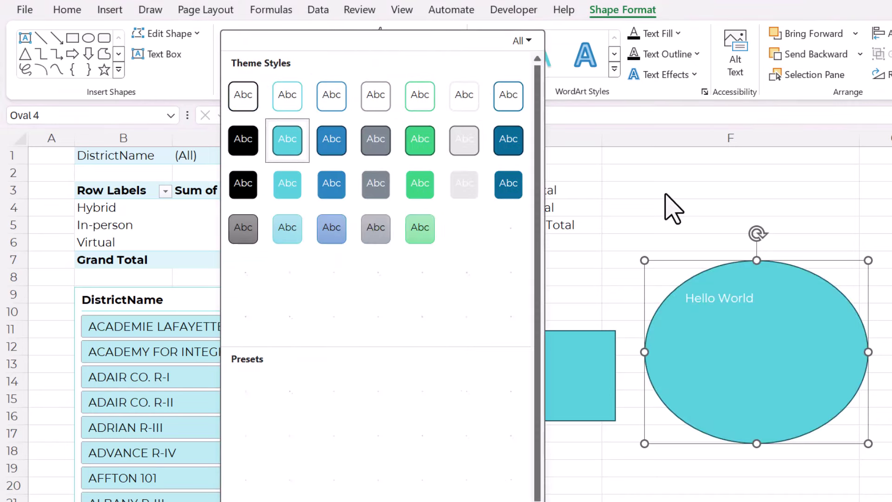
click(607, 200)
click(653, 202)
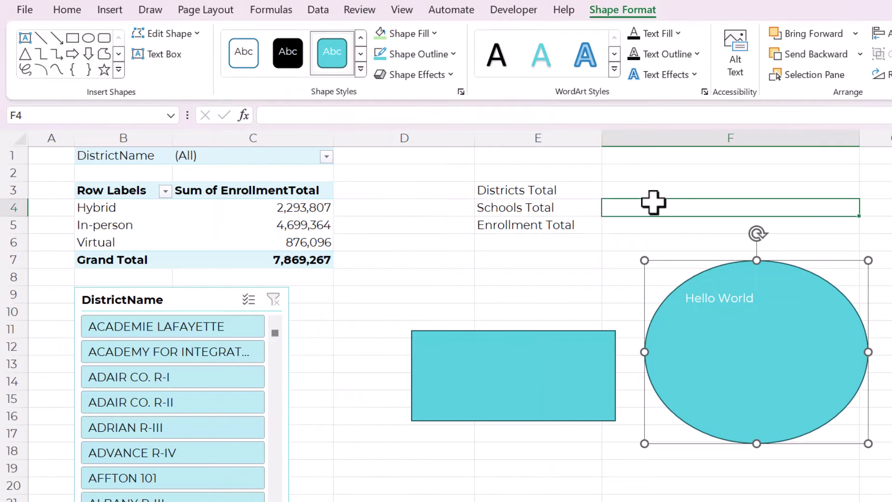
Move the rectangle left toward column D and up to row 10, keeping its fill
click(474, 380)
drag(455, 376, 390, 365)
click(409, 33)
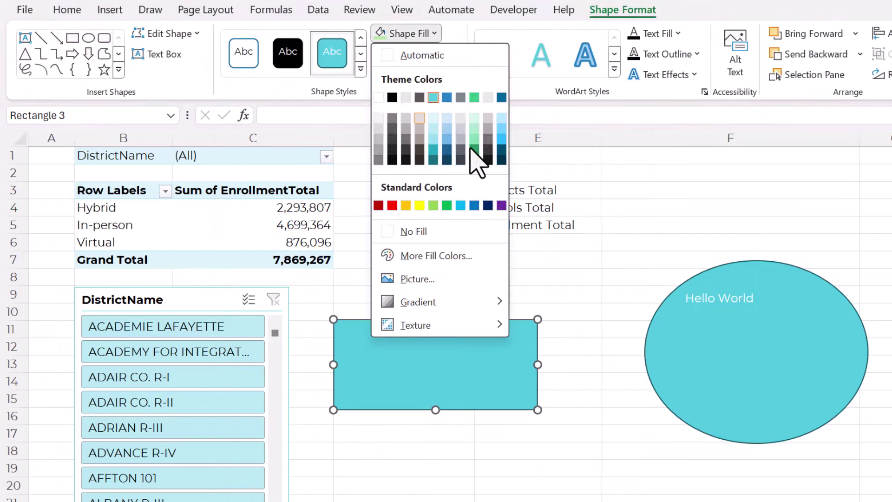
click(415, 260)
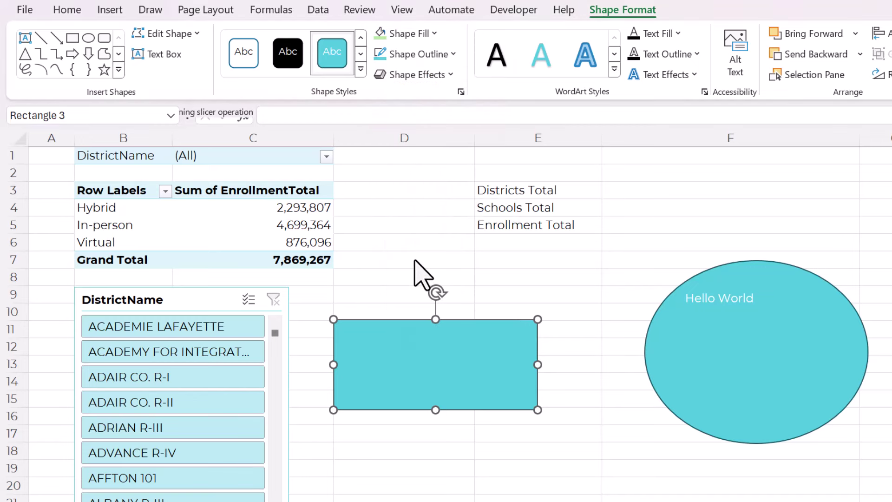
click(449, 119)
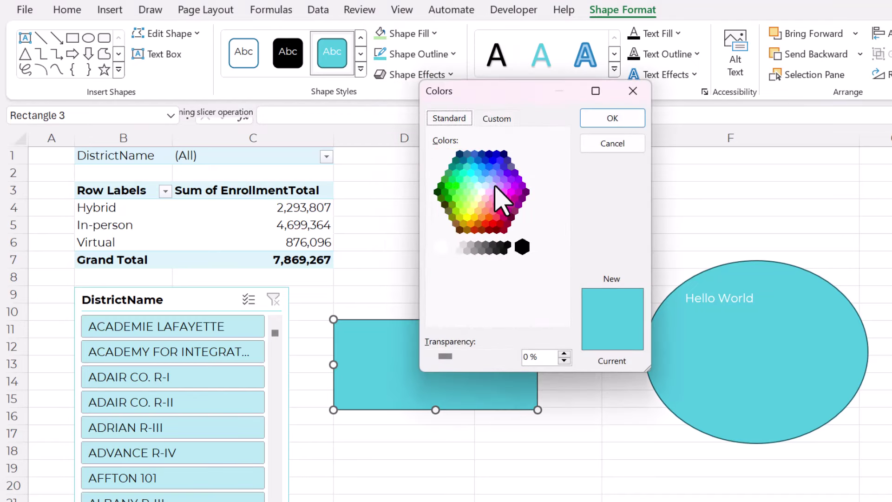
click(610, 144)
click(415, 278)
drag(399, 330, 399, 309)
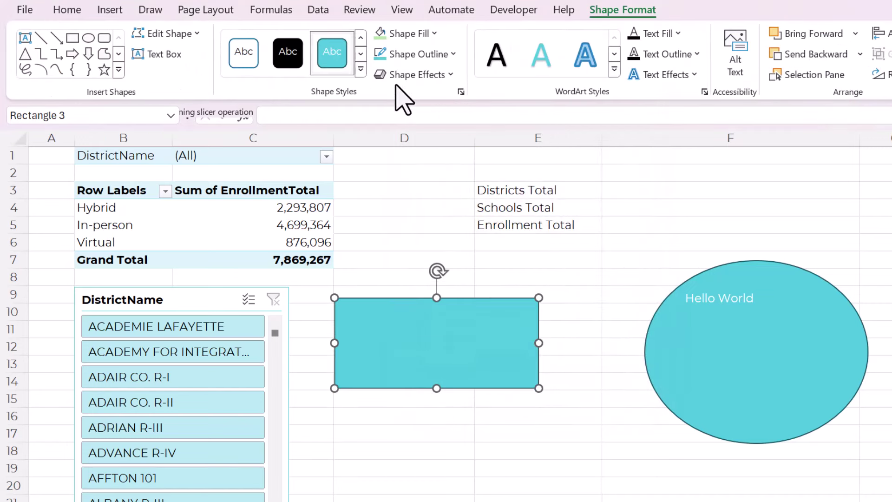
Switch the theme colours to the Office 2007 - 2010 palette
click(360, 70)
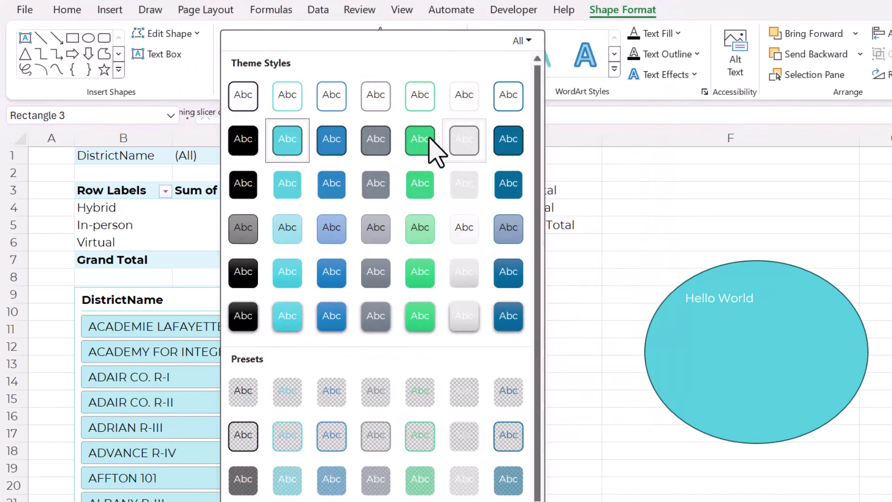
click(575, 248)
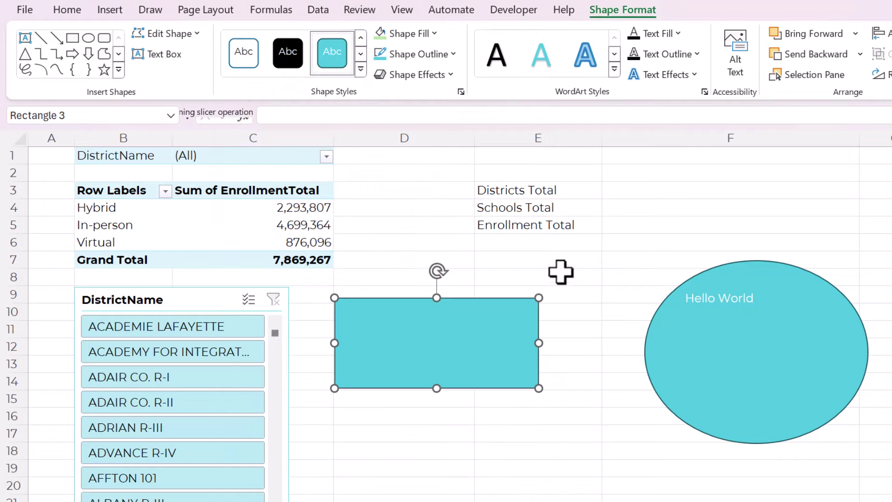
click(548, 260)
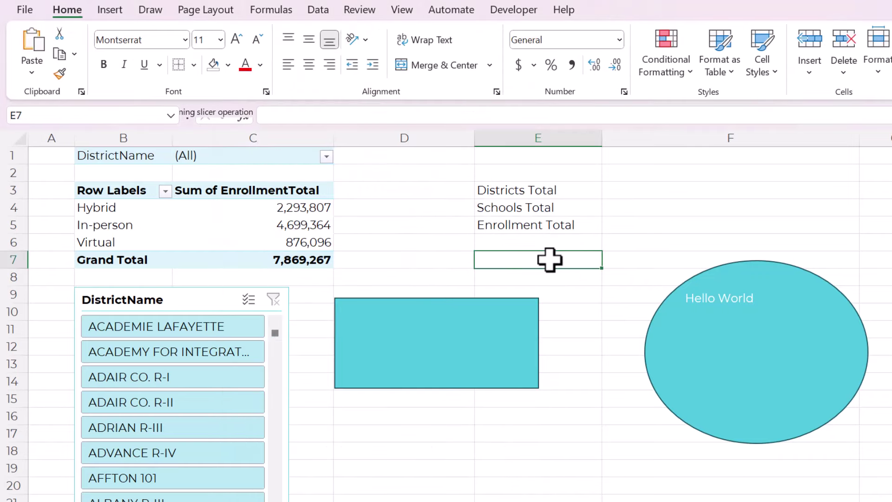
click(205, 10)
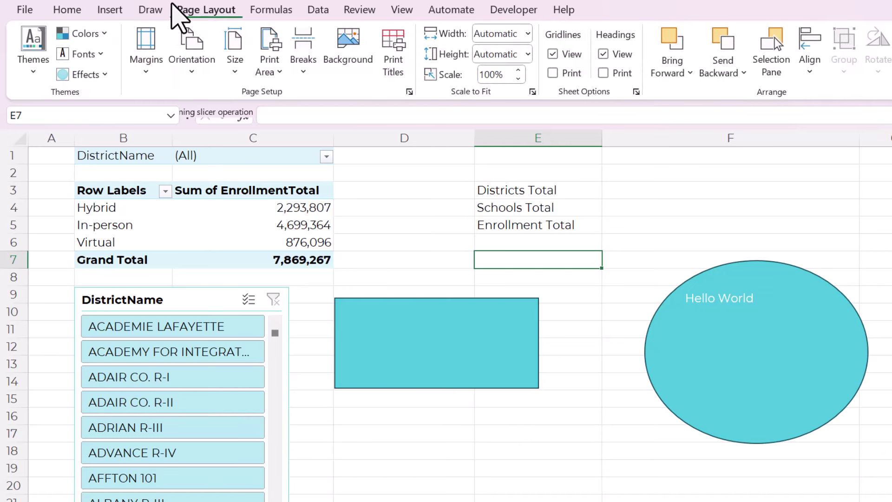
click(85, 35)
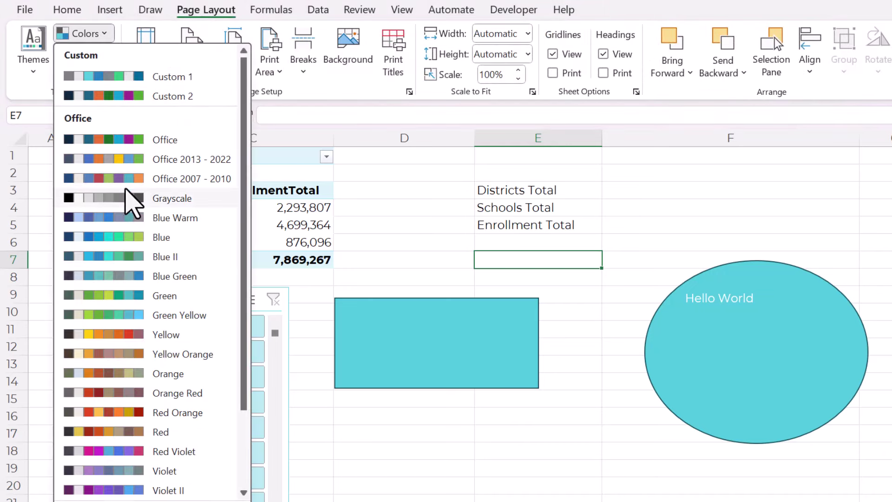
click(128, 178)
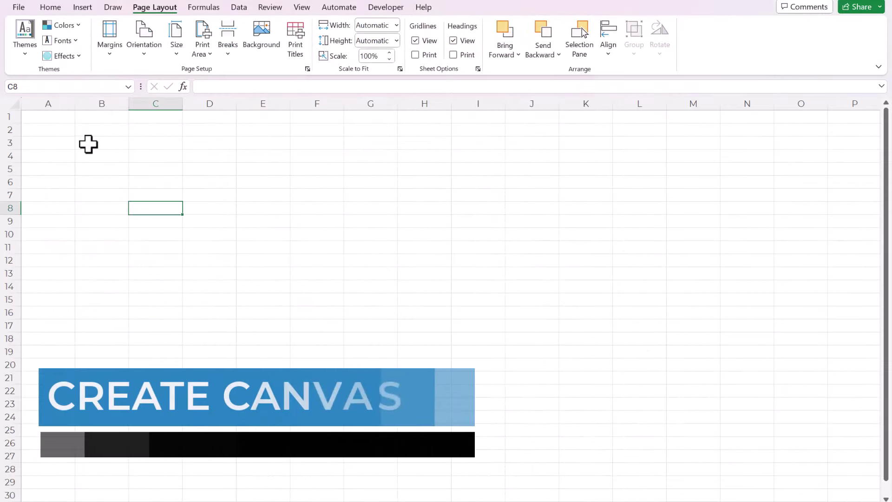
drag(88, 143, 230, 210)
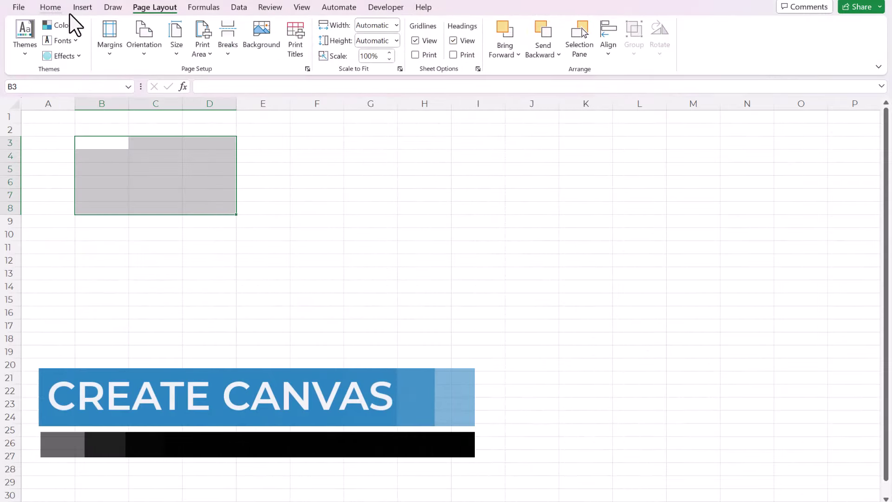
click(50, 7)
click(146, 51)
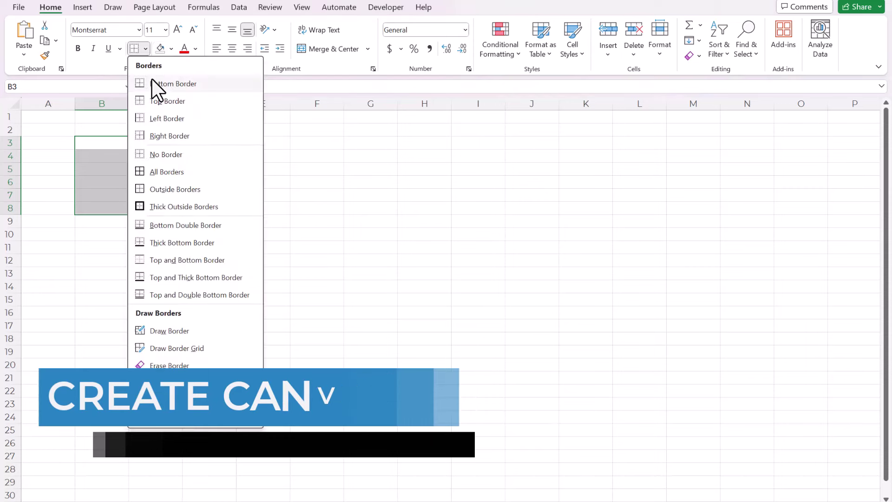
click(144, 205)
click(140, 225)
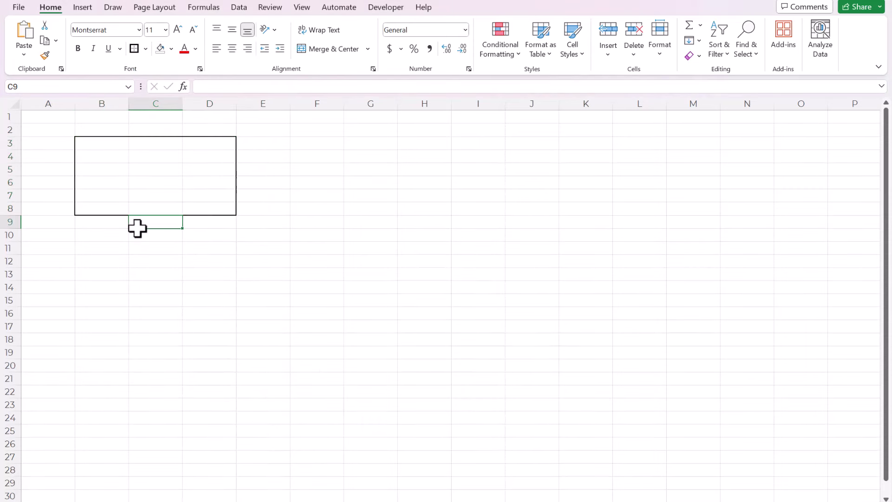
drag(103, 268, 294, 325)
click(279, 225)
drag(233, 105, 153, 101)
click(178, 156)
key(ctrl+z)
key(ctrl+z)
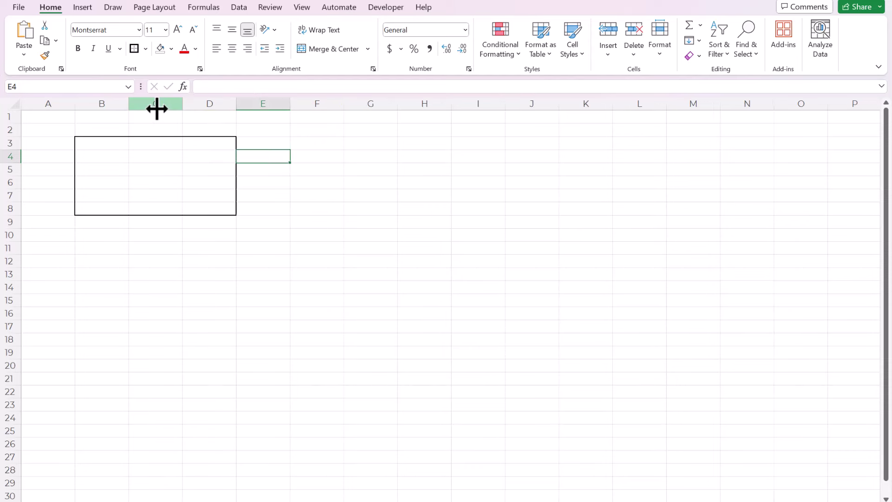
click(186, 171)
click(148, 235)
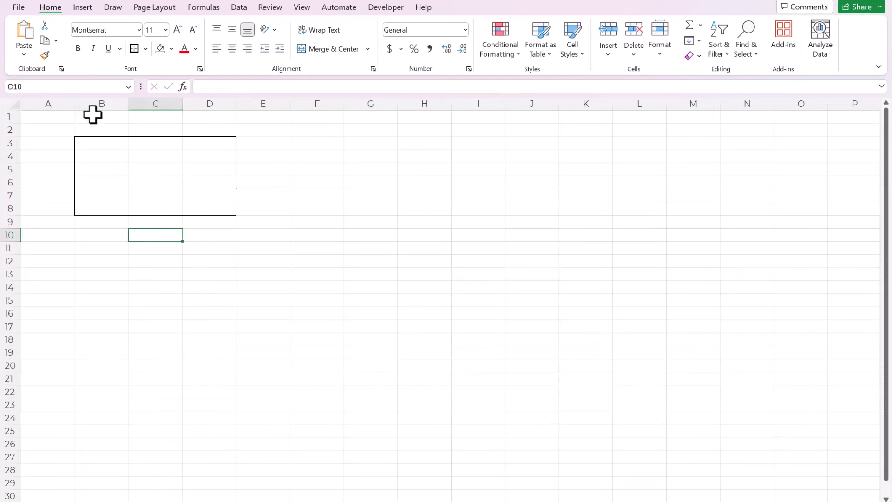
drag(99, 248, 292, 320)
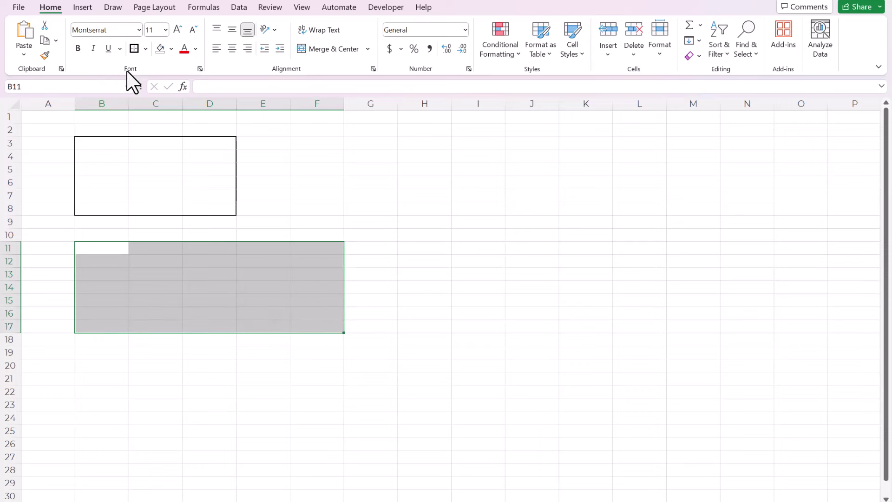
click(135, 48)
click(228, 156)
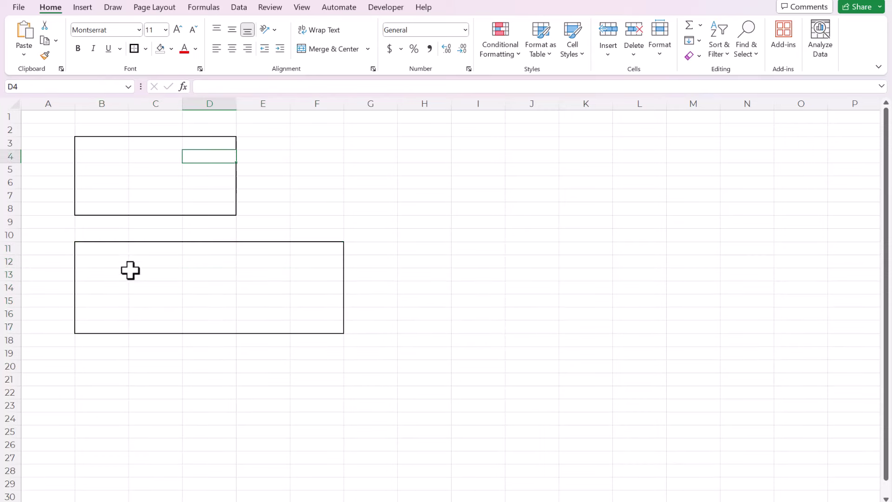
click(120, 260)
click(143, 261)
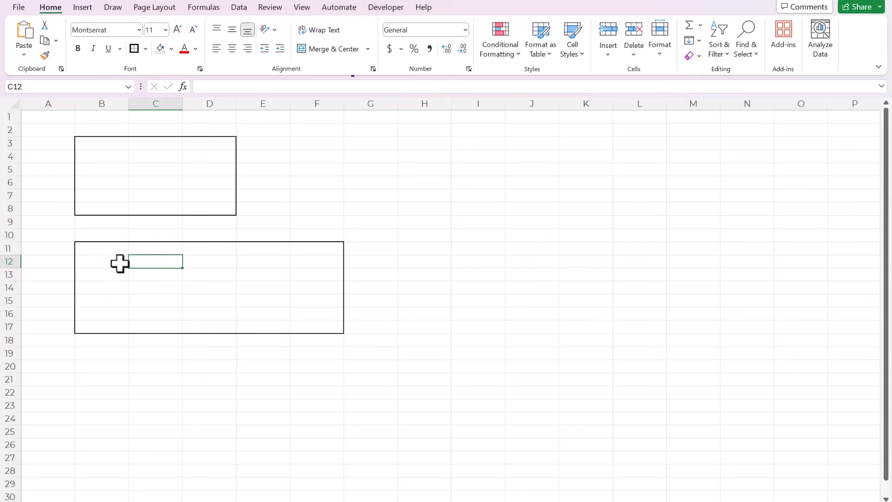
click(109, 246)
drag(127, 110, 266, 116)
click(140, 141)
drag(390, 210, 230, 164)
click(293, 170)
click(439, 159)
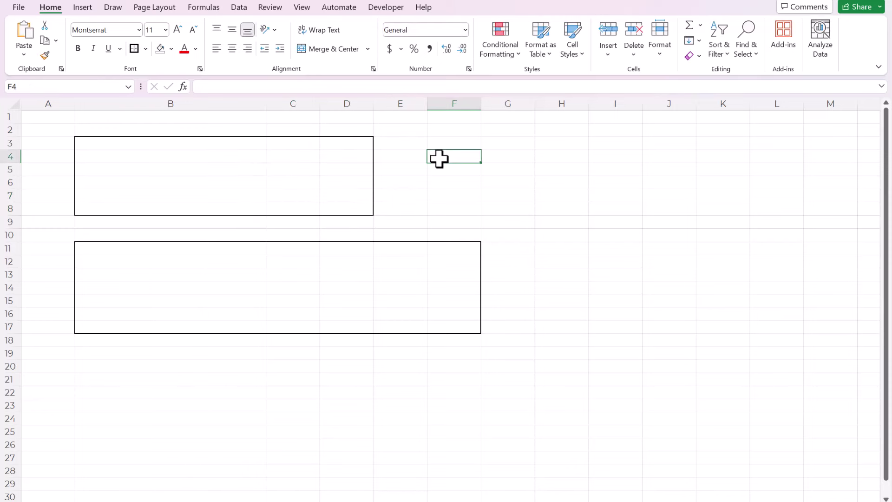
key(ctrl+z)
key(ctrl+z)
key(ctrl+z)
key(ctrl+z)
key(ctrl+z)
key(ctrl+z)
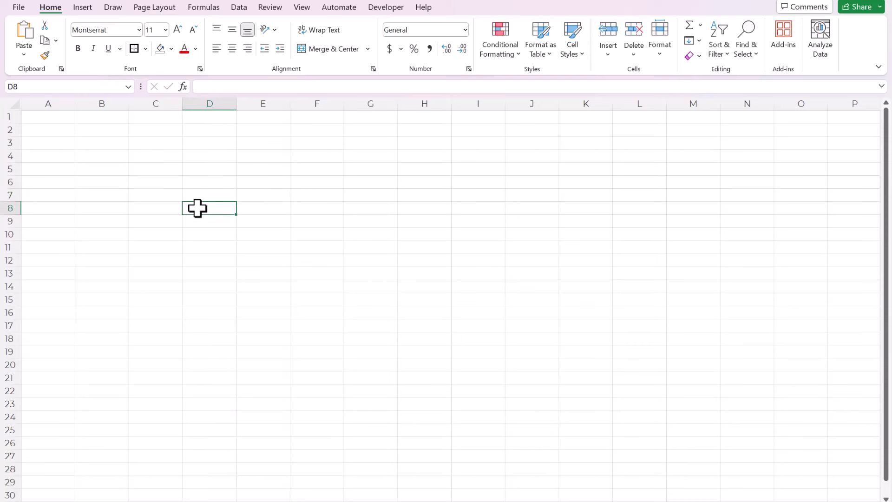
Fill cells A1:O30 with a light blue theme colour
click(199, 192)
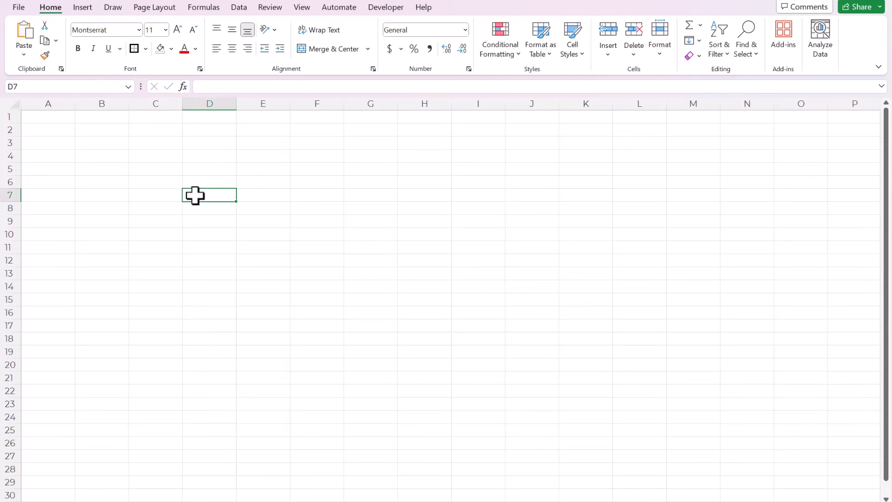
click(161, 168)
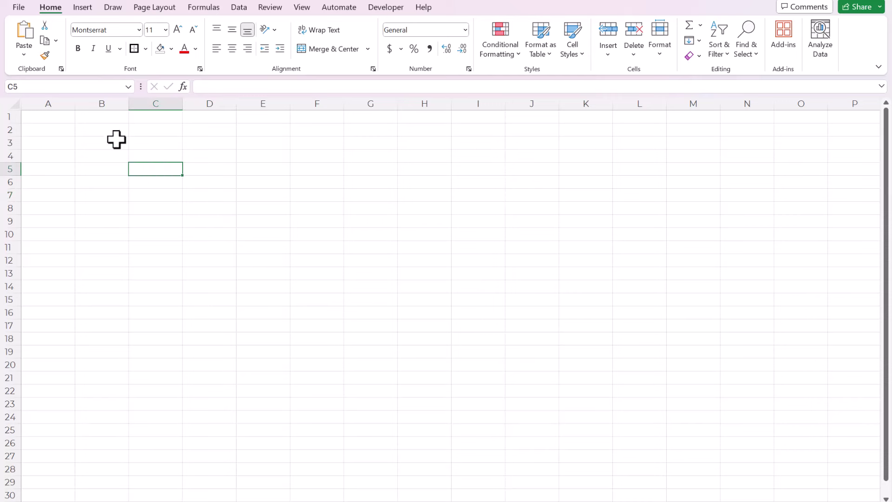
drag(116, 140, 271, 247)
click(207, 185)
click(139, 179)
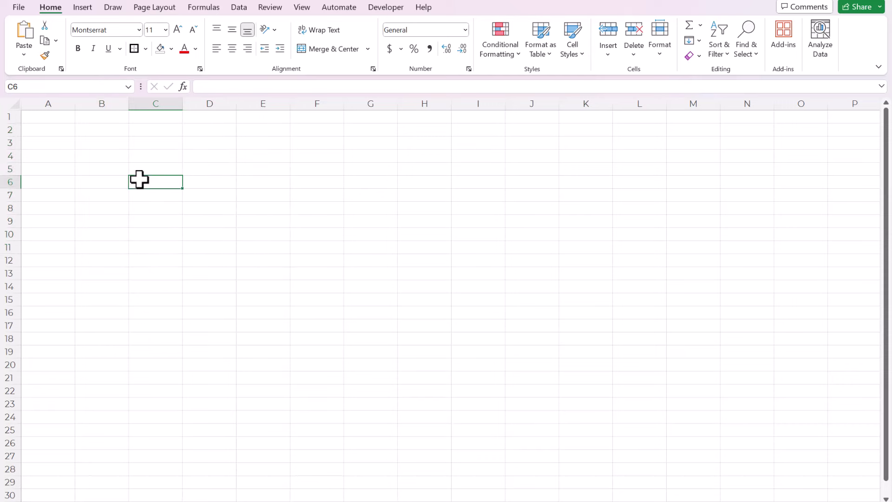
drag(58, 120, 816, 493)
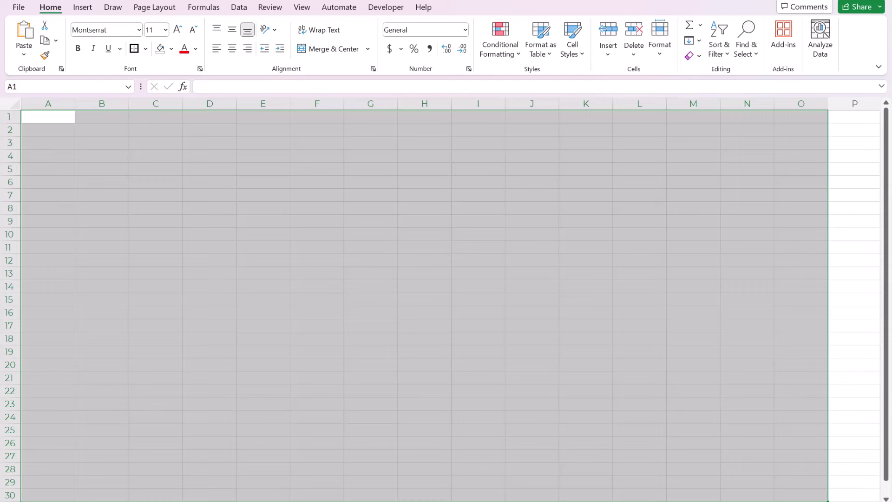
click(172, 49)
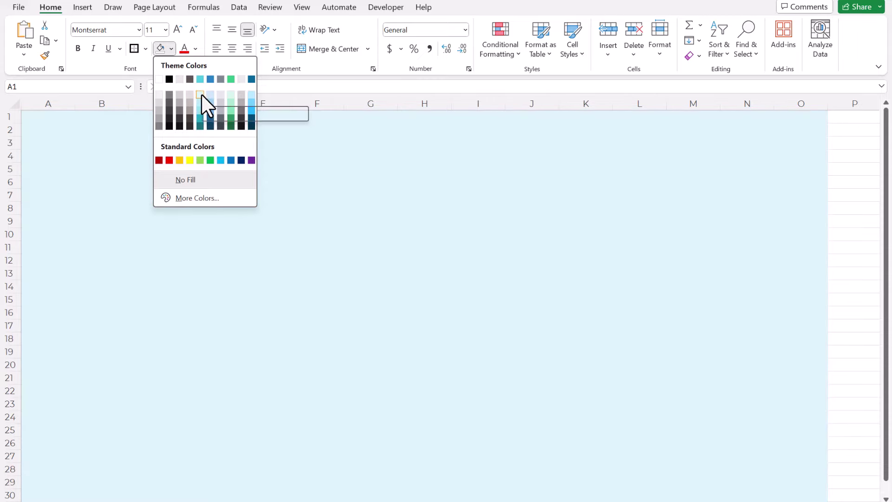
click(209, 95)
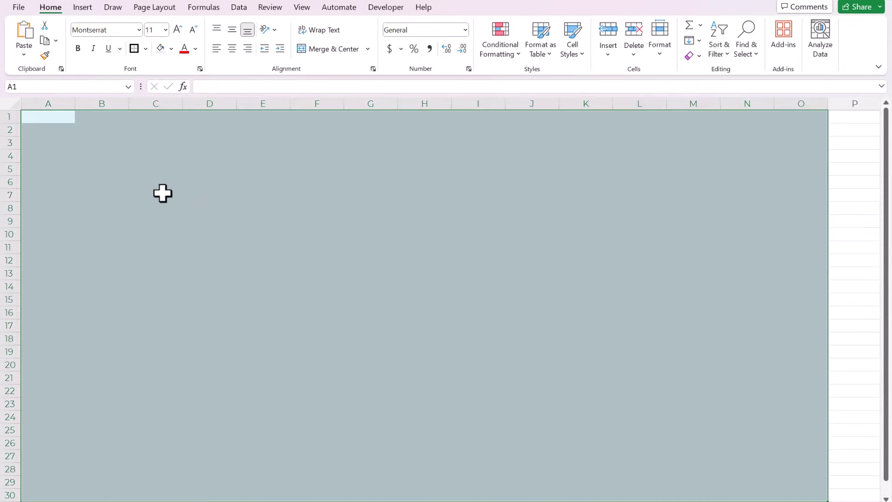
click(163, 195)
Draw a trial oval across C2:G15, then delete it
click(87, 8)
click(182, 26)
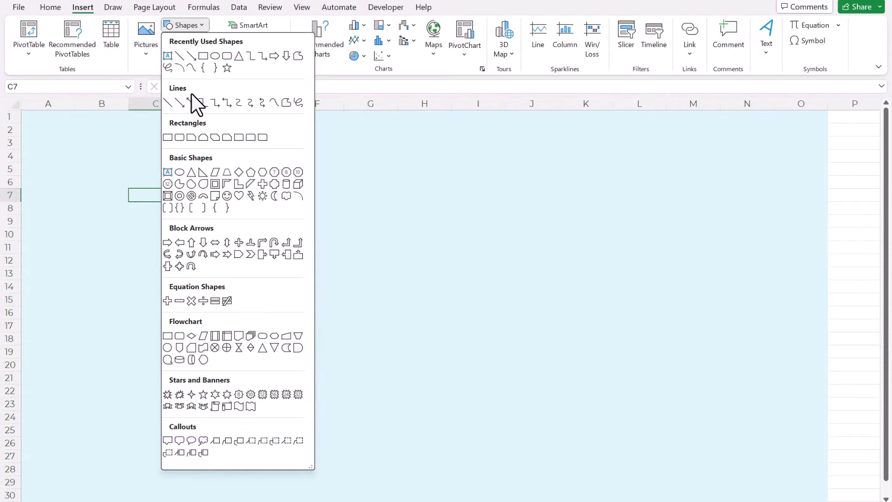
click(214, 56)
drag(140, 131, 359, 303)
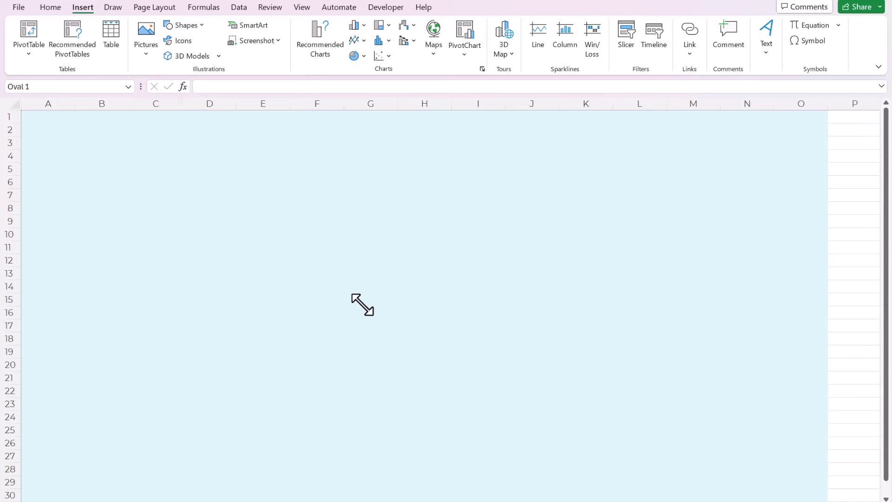
click(404, 193)
drag(403, 158, 587, 267)
click(411, 216)
click(313, 200)
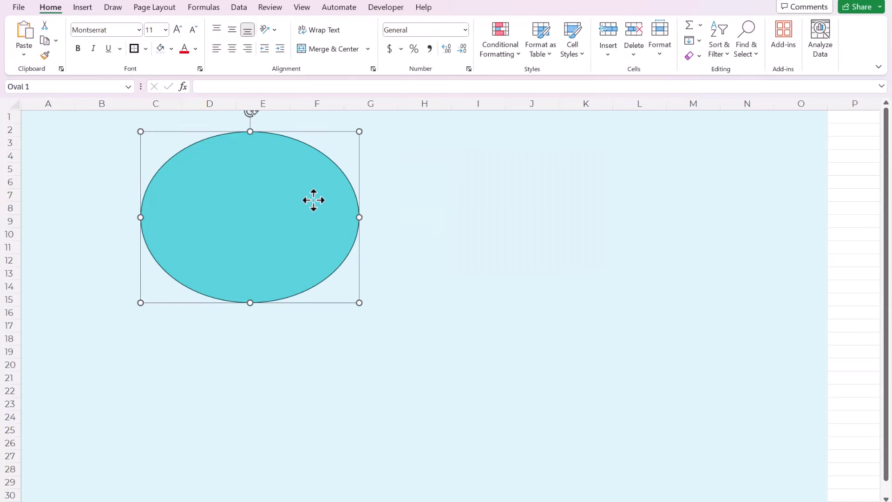
key(Delete)
Select row 31 through the last row with Ctrl+Shift+Down and hide them
scroll(281, 242, down, 3)
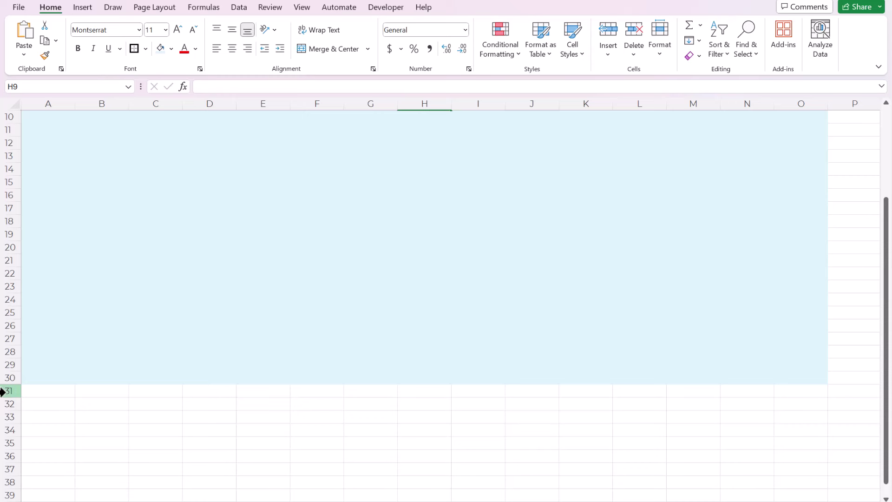
click(2, 391)
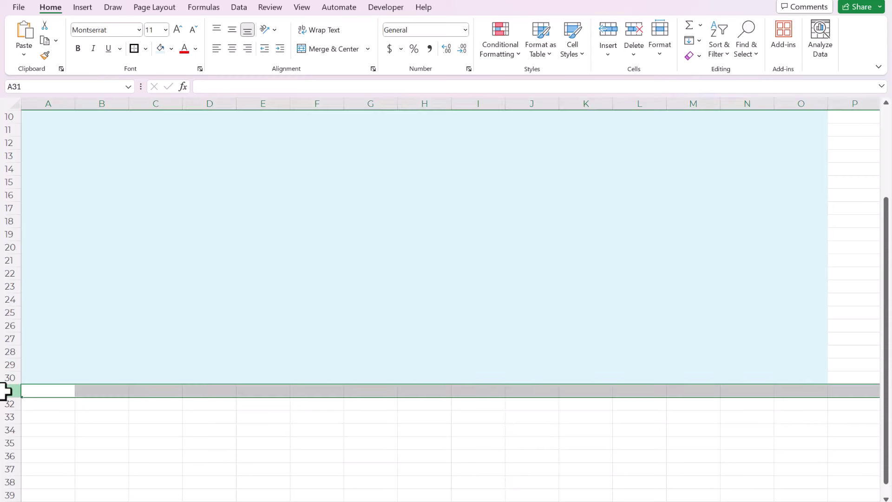
scroll(80, 301, down, 3)
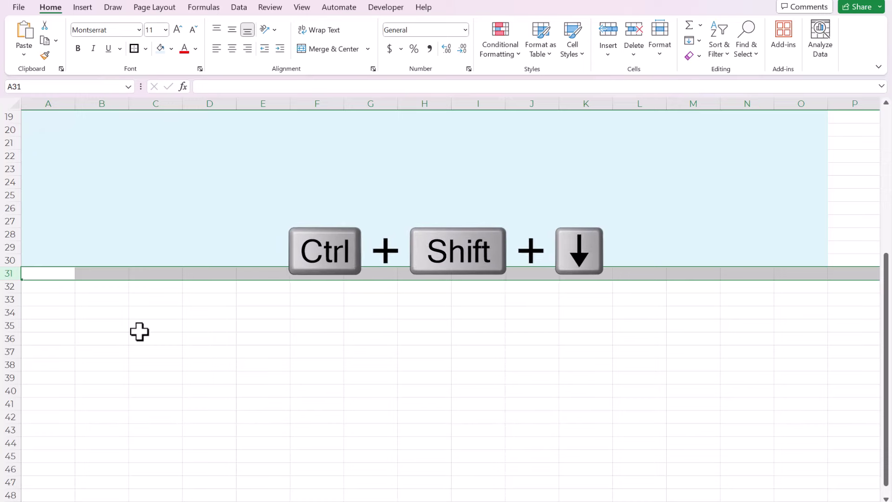
key(ctrl+shift+Down)
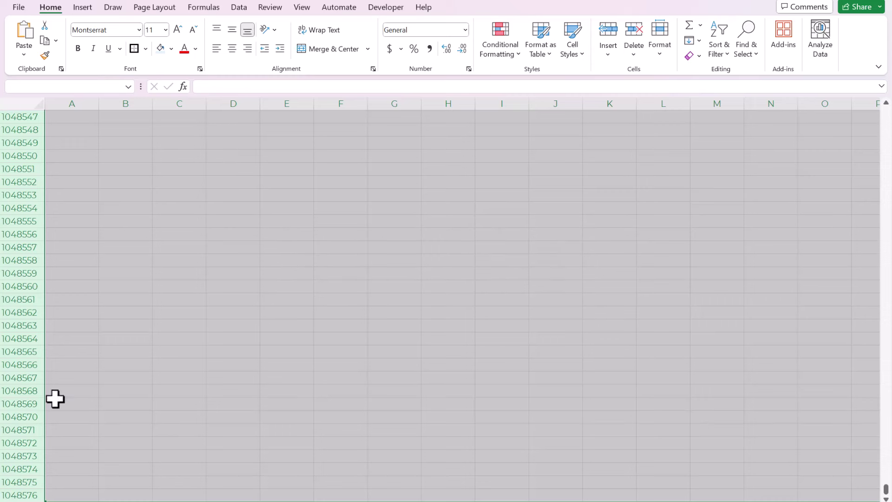
right_click(24, 169)
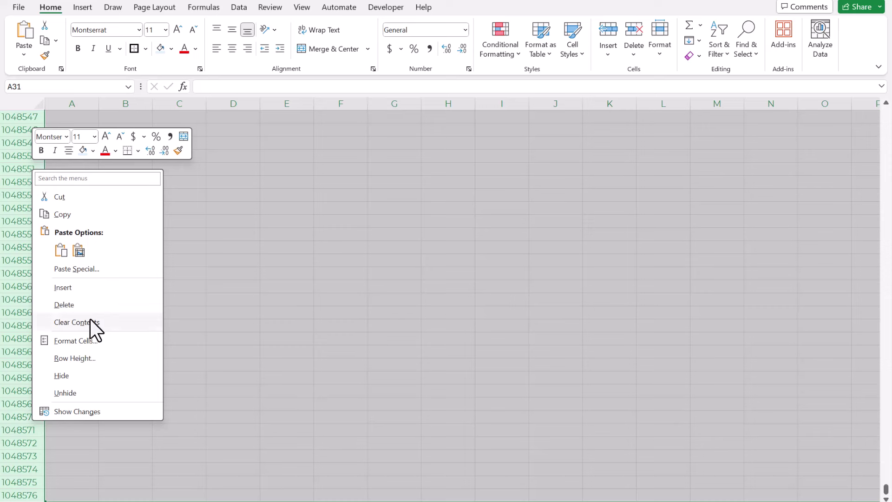
click(61, 376)
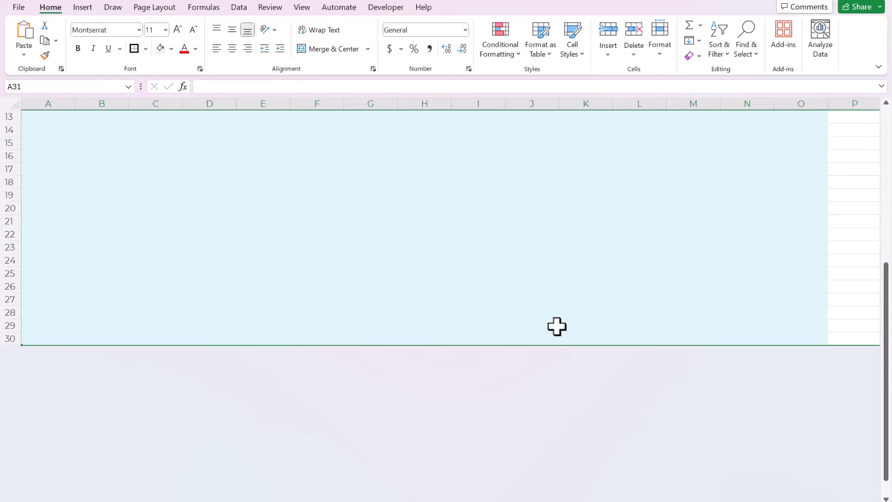
Select column P through the last column and hide them
scroll(557, 327, up, 4)
click(703, 193)
click(749, 157)
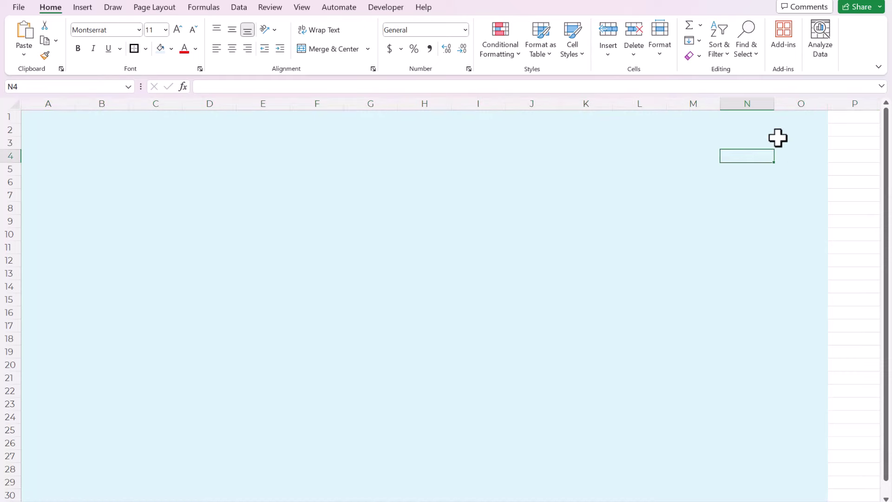
click(779, 140)
click(819, 115)
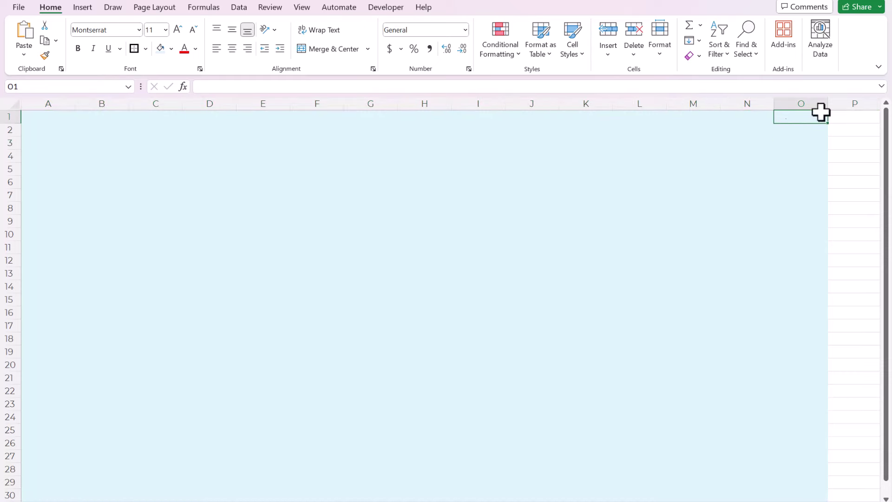
click(844, 94)
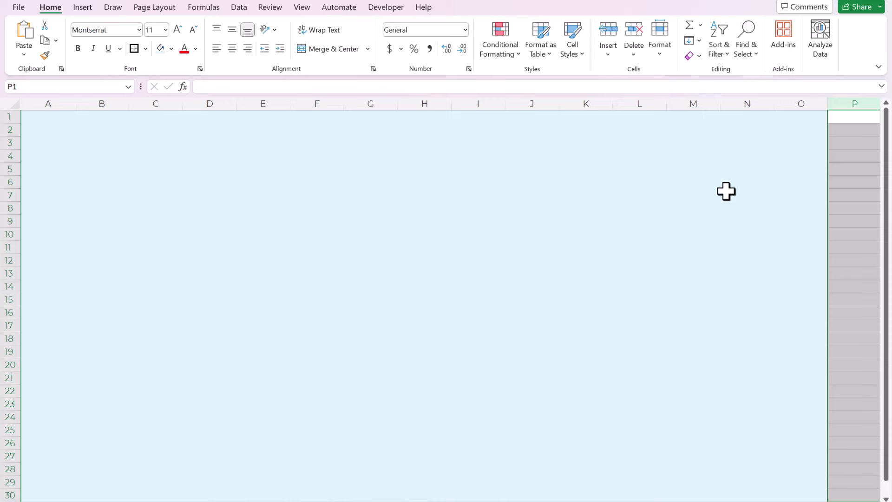
key(ctrl+shift+Right)
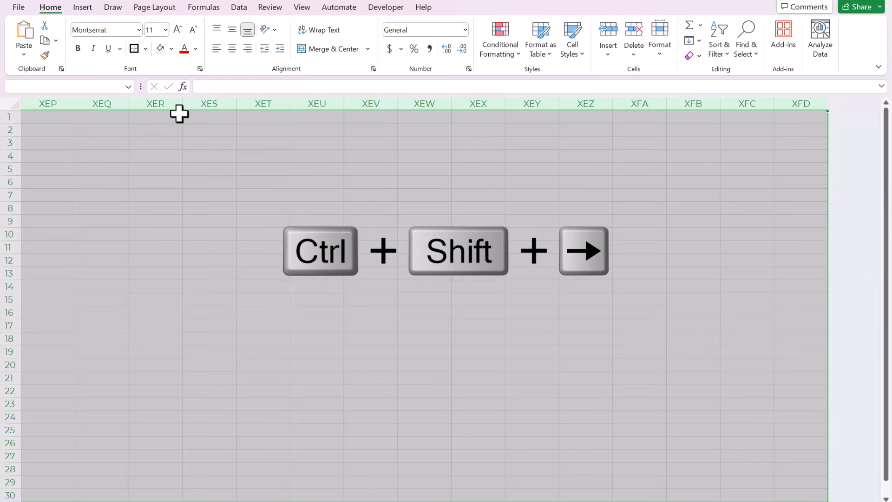
right_click(172, 95)
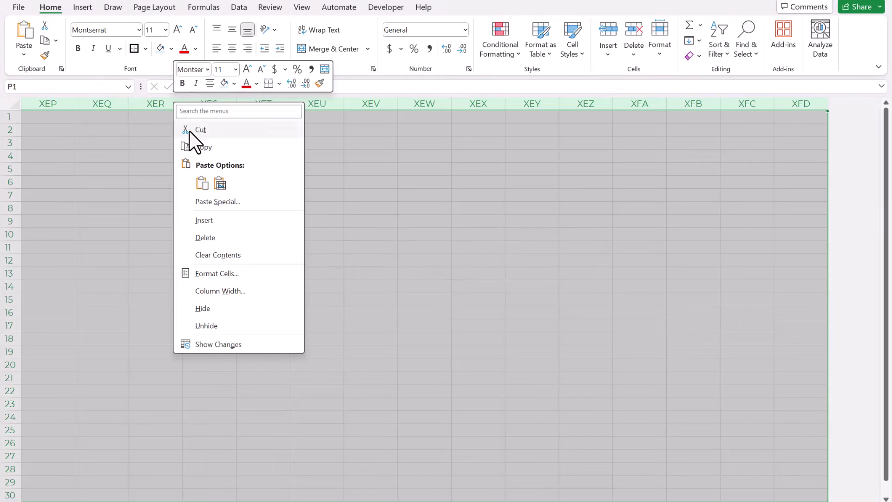
click(225, 309)
click(229, 259)
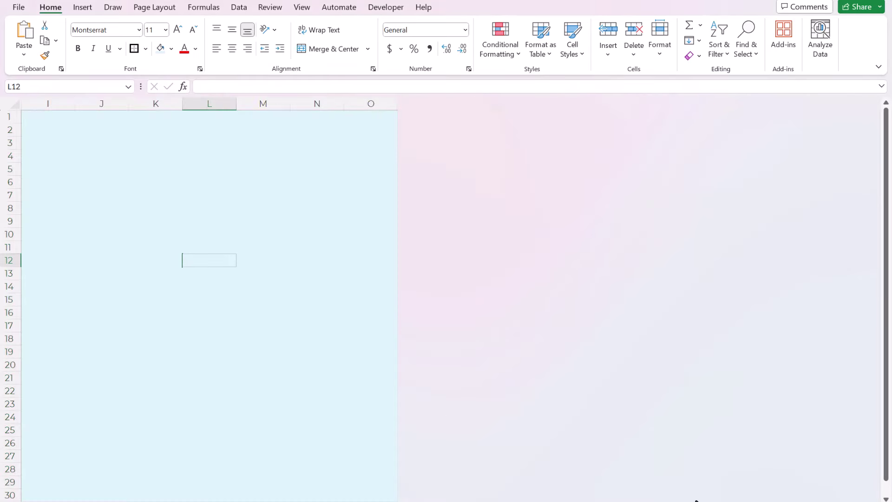
Scroll back to column A and click a cell to clear the column selection
scroll(418, 298, left, 5)
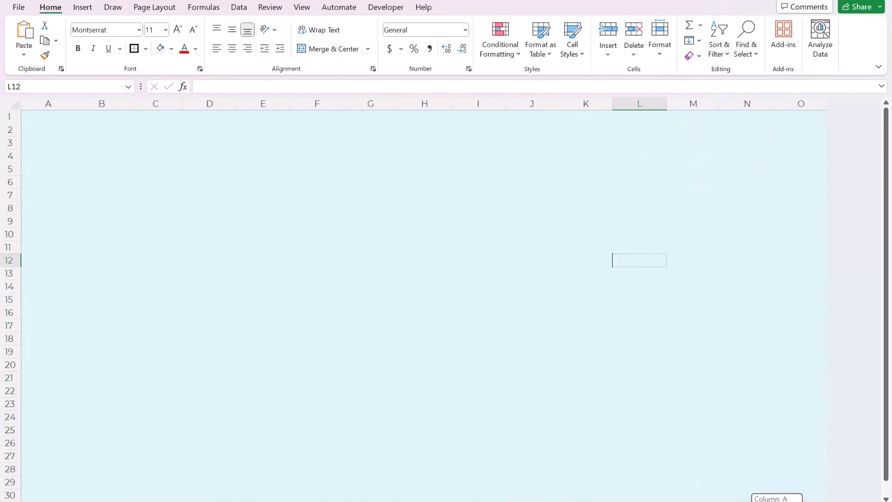
scroll(516, 418, down, 2)
scroll(515, 419, up, 2)
click(372, 209)
click(251, 208)
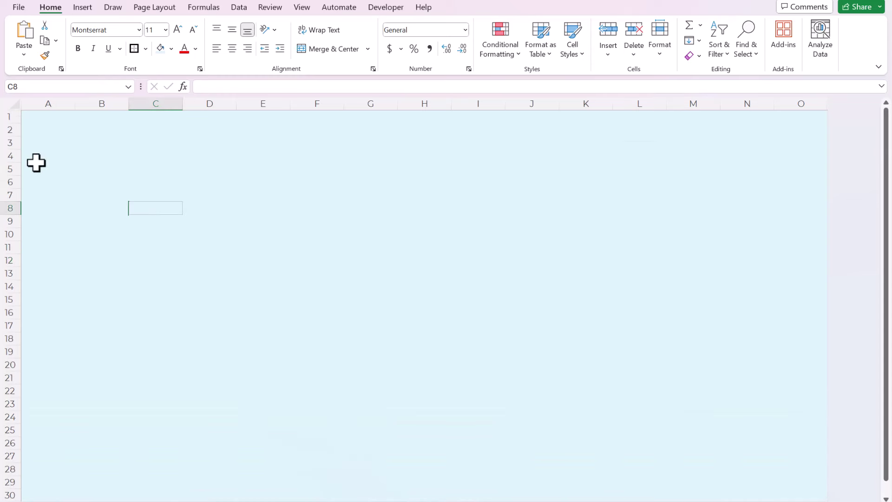
click(156, 207)
click(36, 163)
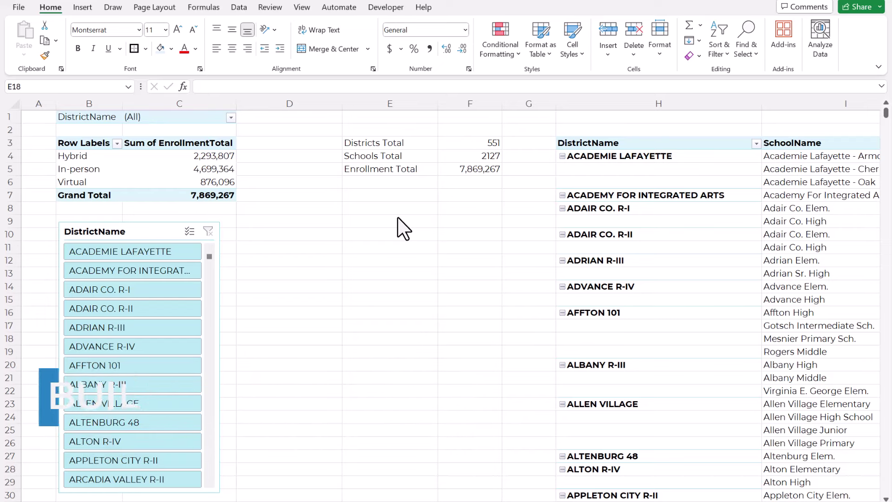
Scroll down to inspect the enrollment Total chart, then return to the top-left
scroll(381, 233, down, 2)
scroll(356, 258, down, 3)
scroll(385, 260, down, 4)
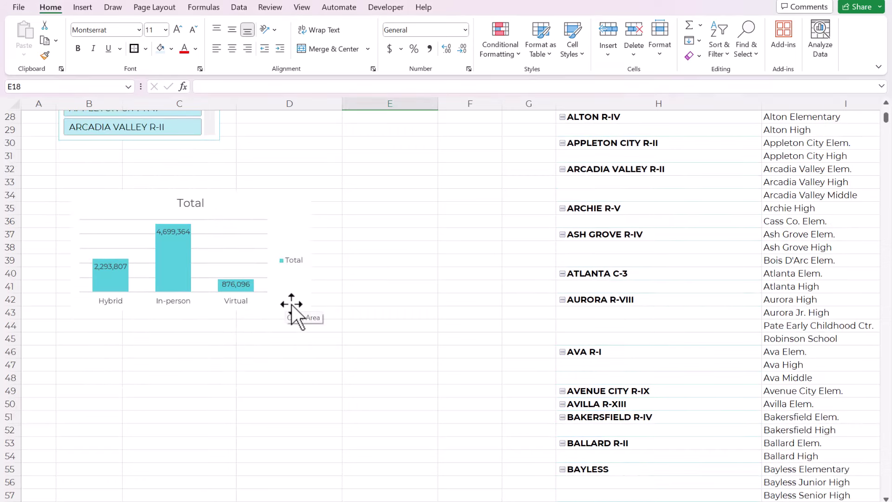
click(292, 305)
click(428, 288)
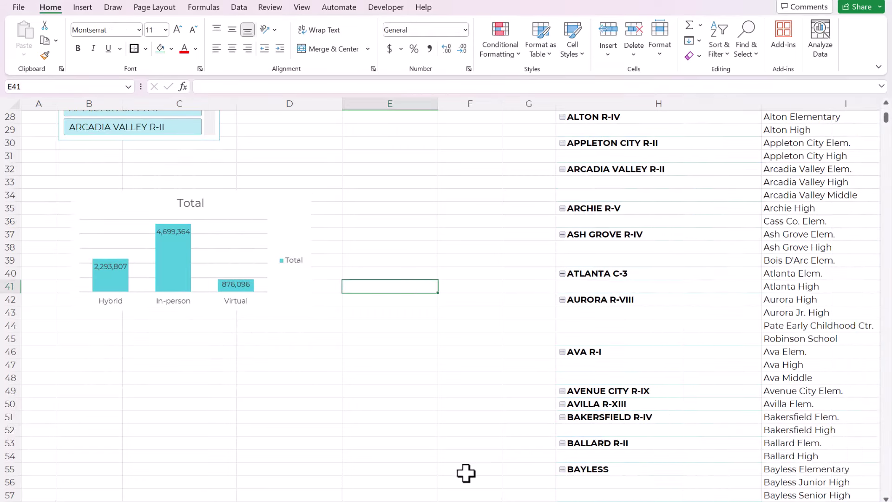
scroll(447, 298, right, 6)
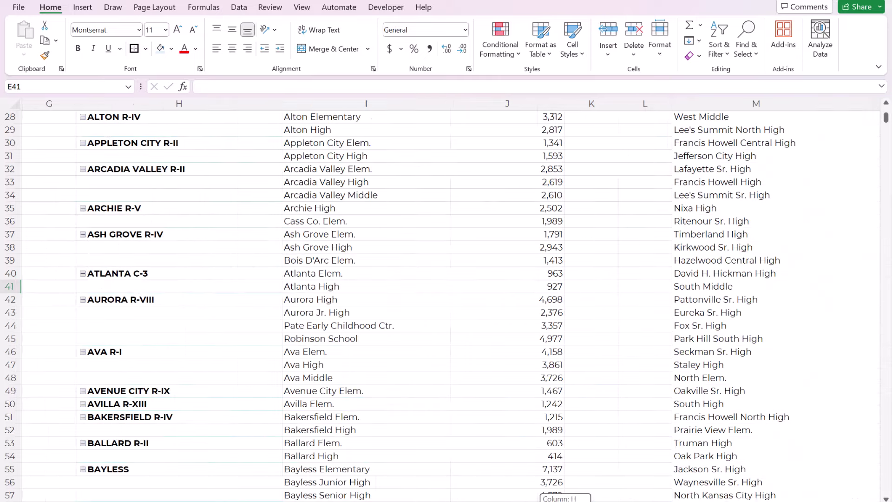
scroll(703, 340, up, 9)
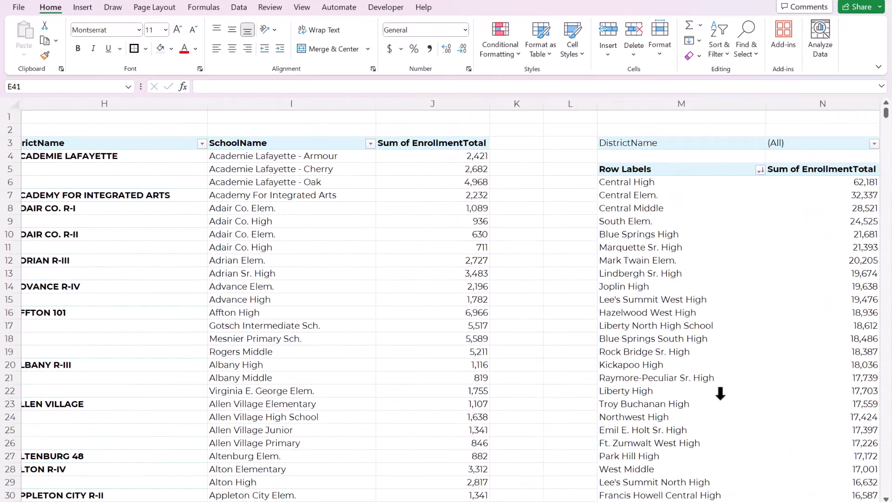
scroll(446, 298, left, 6)
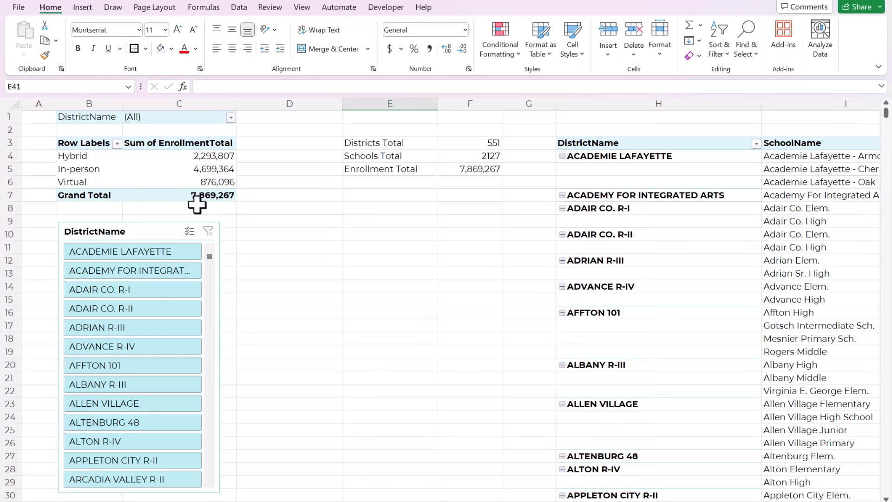
Click the Hybrid value in the enrollment-by-learning-model pivot to show PivotTable Fields
click(329, 193)
click(319, 225)
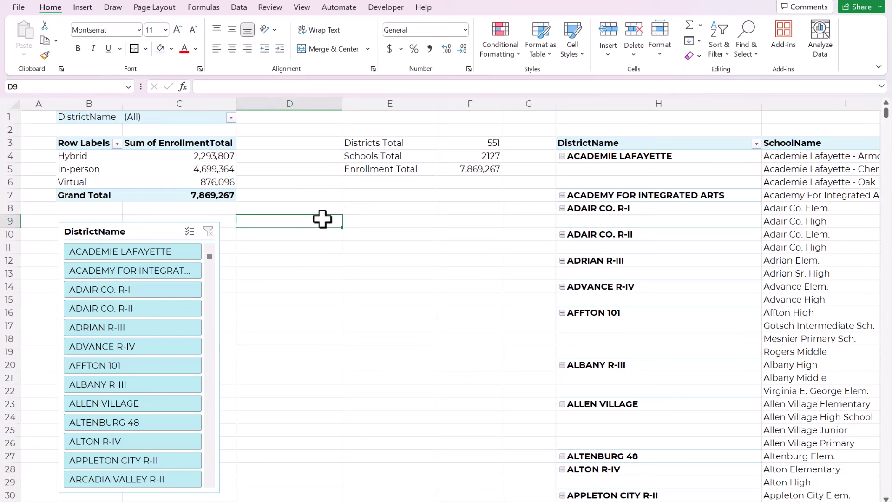
click(191, 174)
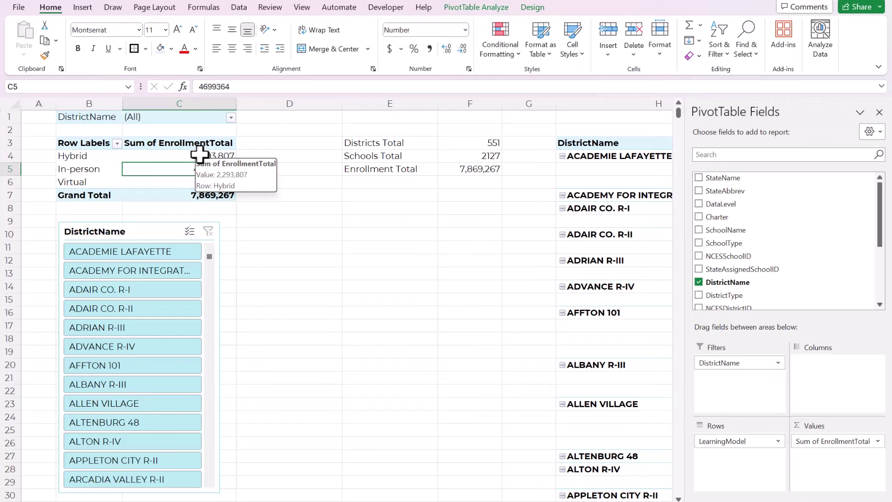
click(205, 155)
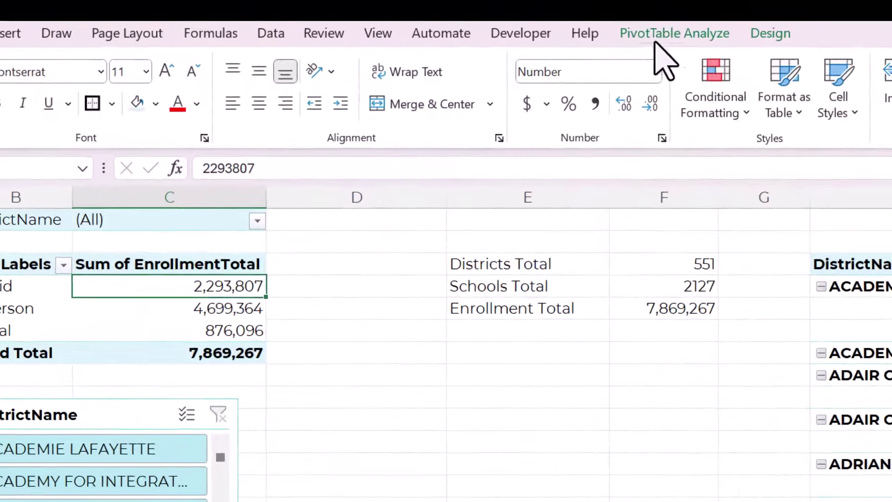
Insert a Charter slicer for the enrollment pivot
click(573, 20)
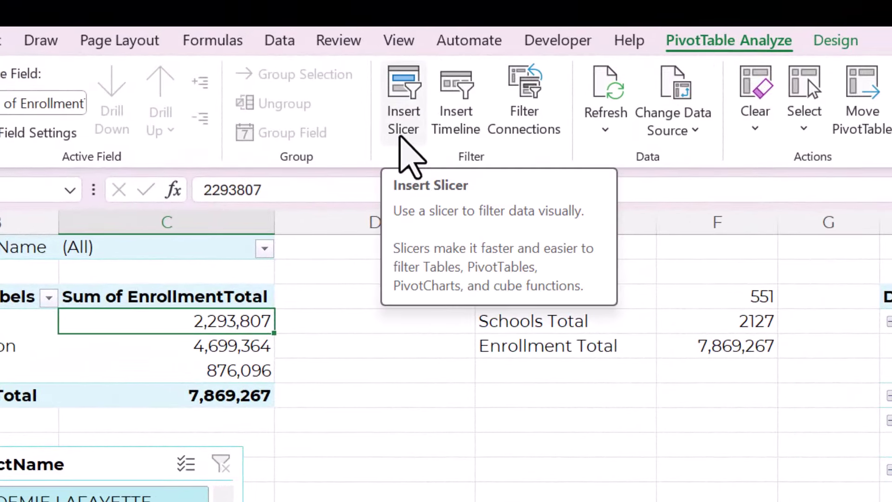
click(400, 138)
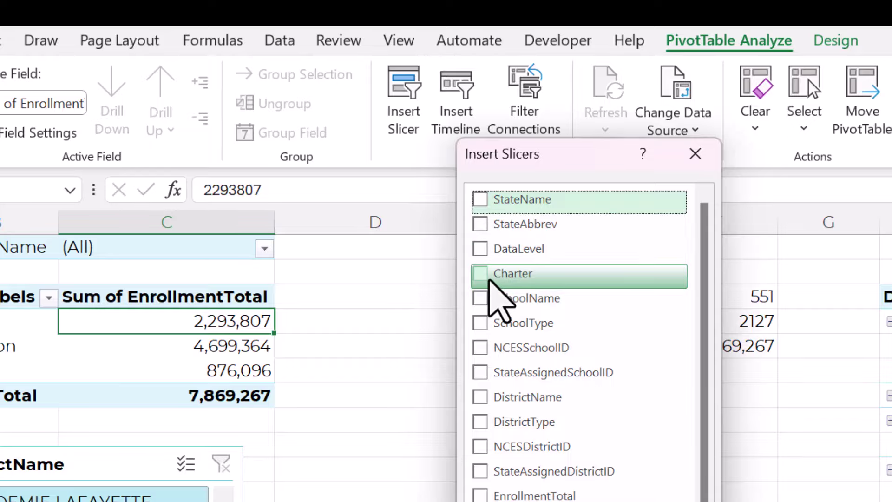
click(489, 280)
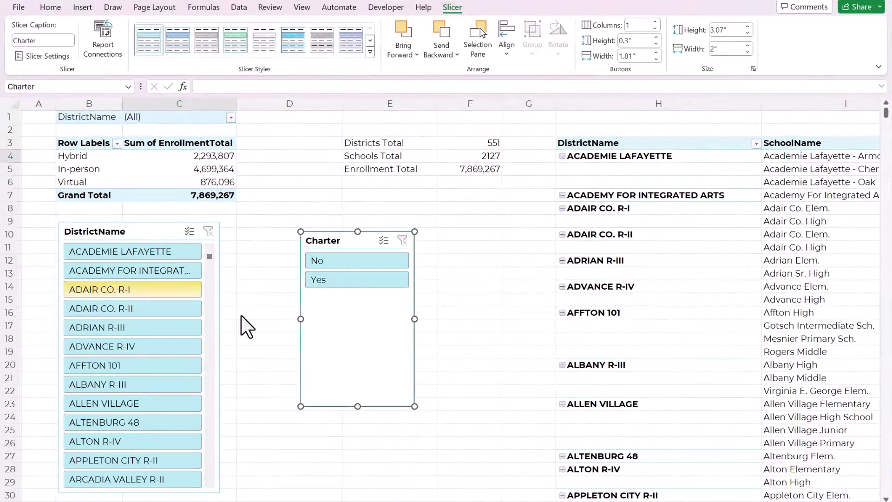
Filter districts from ACADEMIE LAFAYETTE to ADRIAN R-III and set Charter to No
click(158, 253)
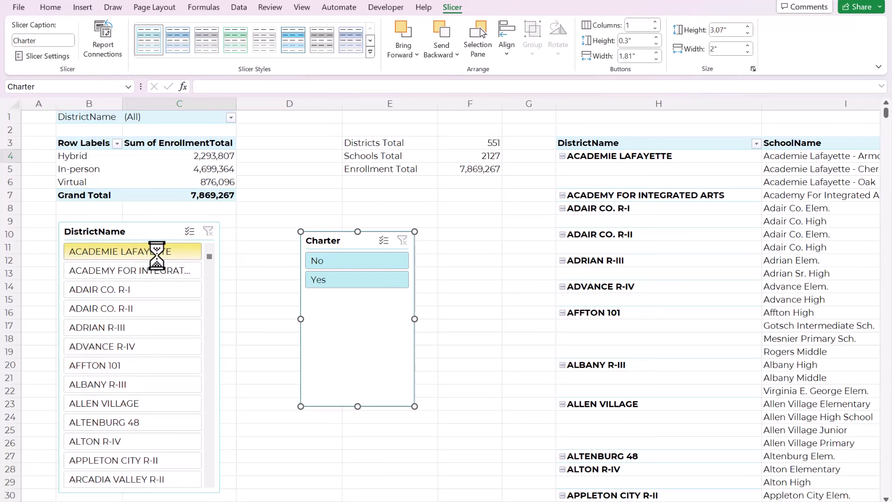
click(151, 271)
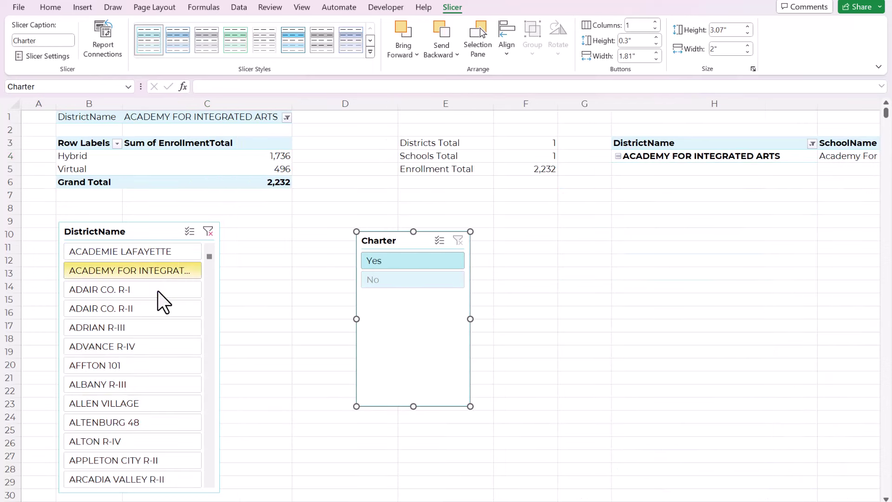
ctrl+click(154, 291)
ctrl+click(144, 309)
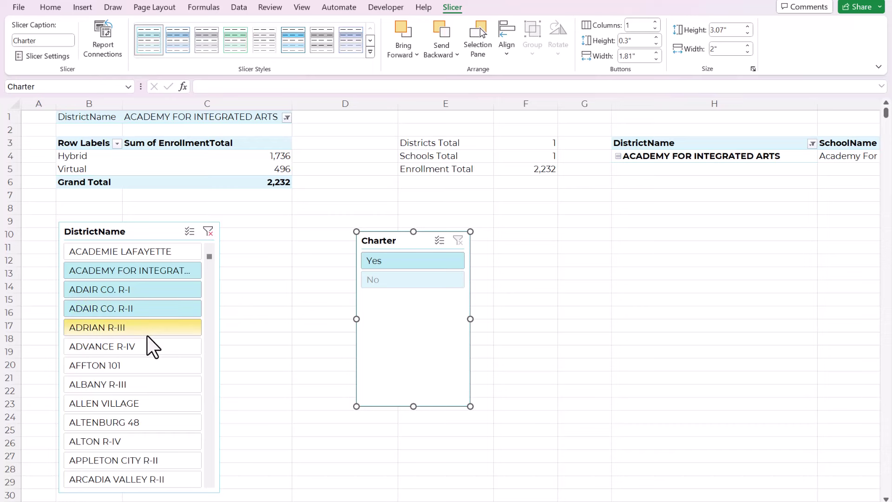
ctrl+click(147, 334)
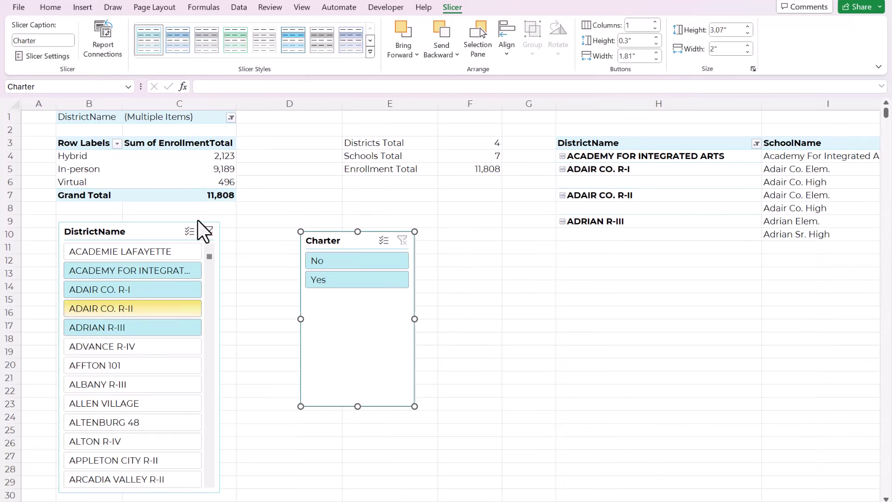
click(337, 281)
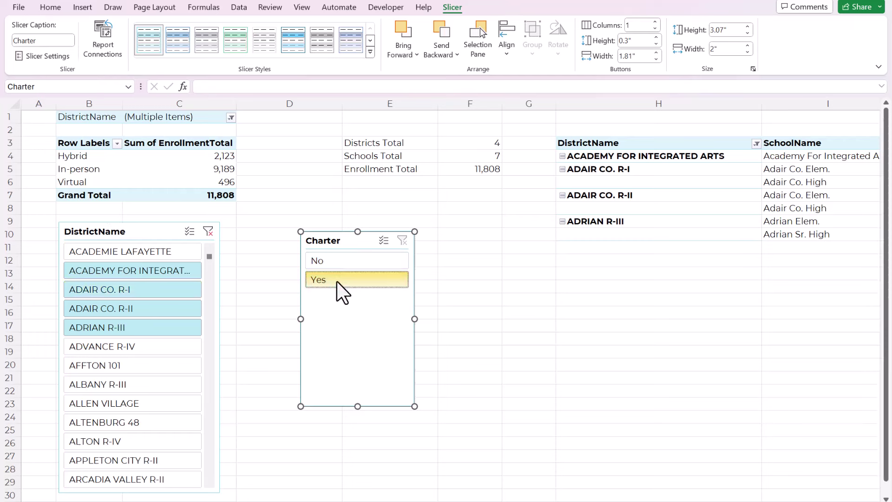
click(341, 267)
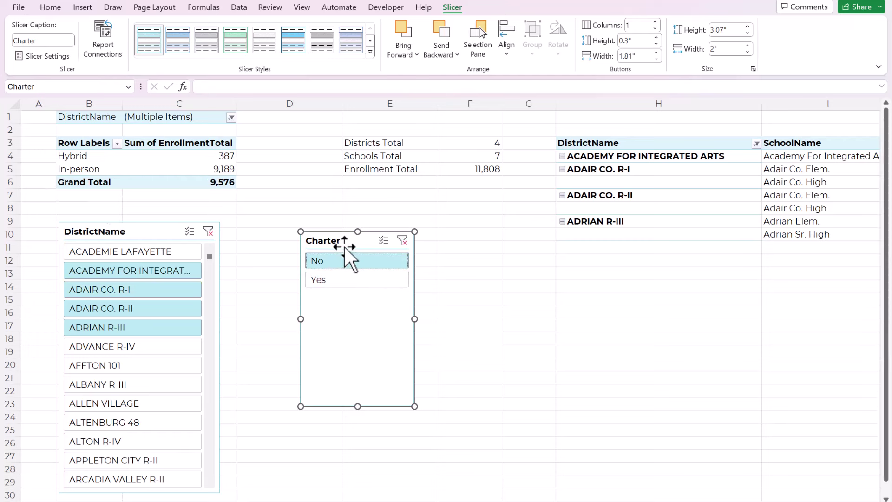
Delete the Charter slicer, try ALBANY R-III and ADVANCE R-IV, then clear the district filter
key(Delete)
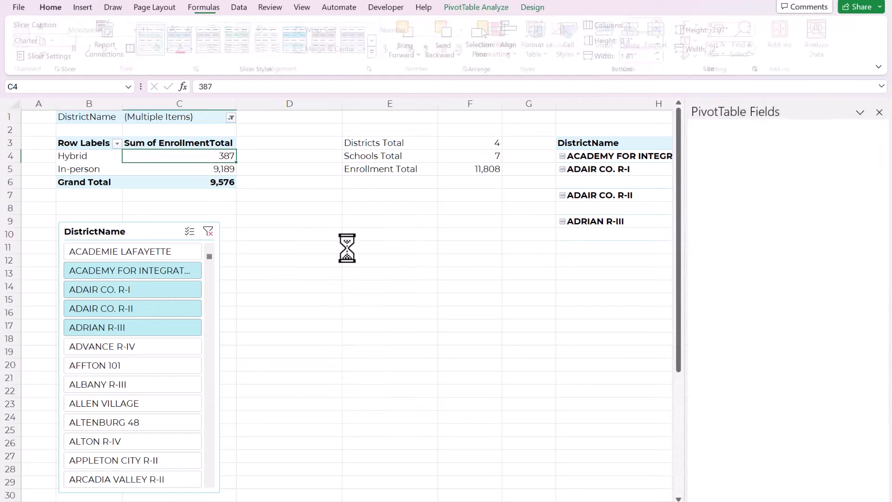
scroll(188, 316, down, 1)
scroll(190, 325, down, 2)
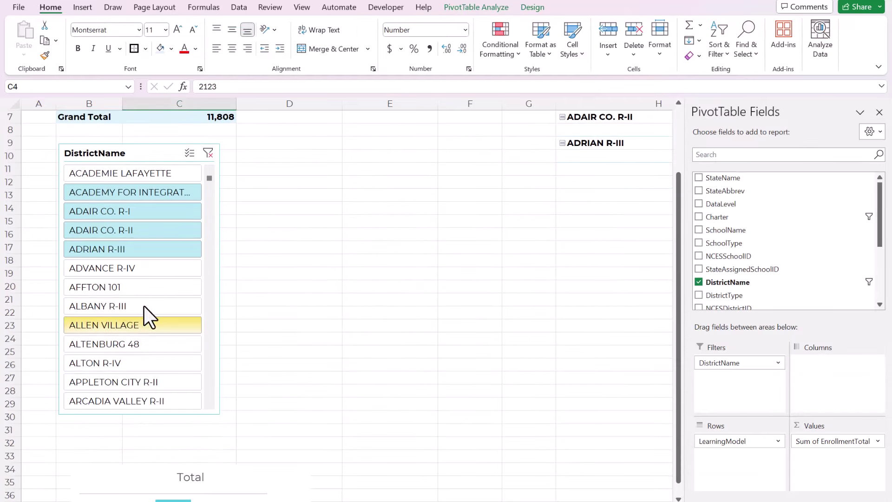
ctrl+click(188, 306)
ctrl+click(188, 268)
click(206, 163)
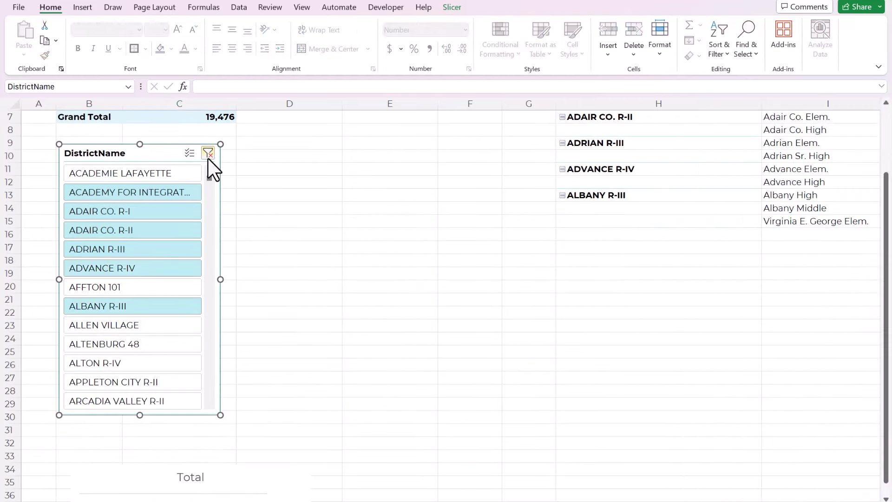
click(208, 154)
Enlarge the enrollment pivot chart by dragging its corner handle
click(277, 194)
scroll(279, 195, up, 2)
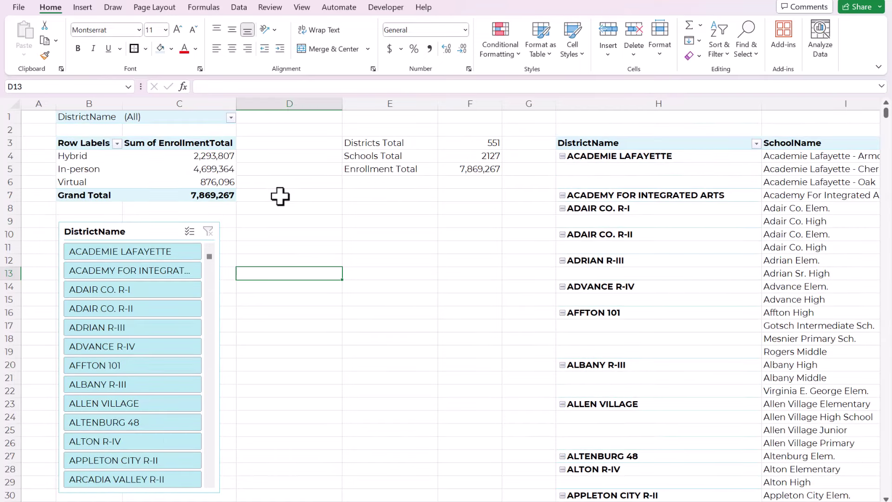
scroll(281, 197, down, 9)
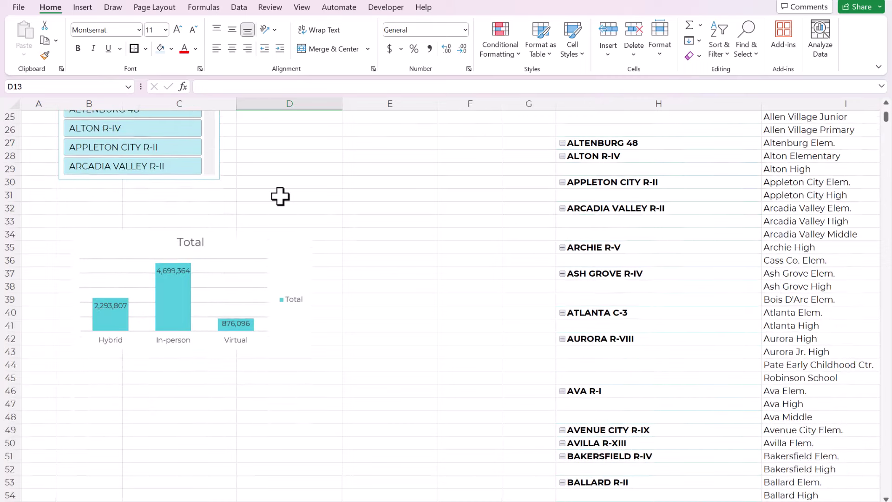
click(280, 197)
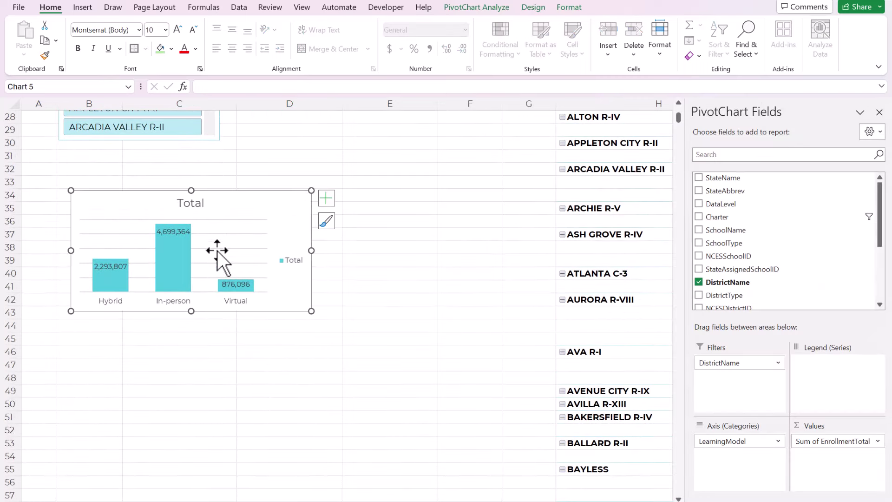
drag(312, 311, 342, 333)
click(404, 297)
On the next sheet, narrow column N beside the top-schools pivot
key(ctrl+Page_Down)
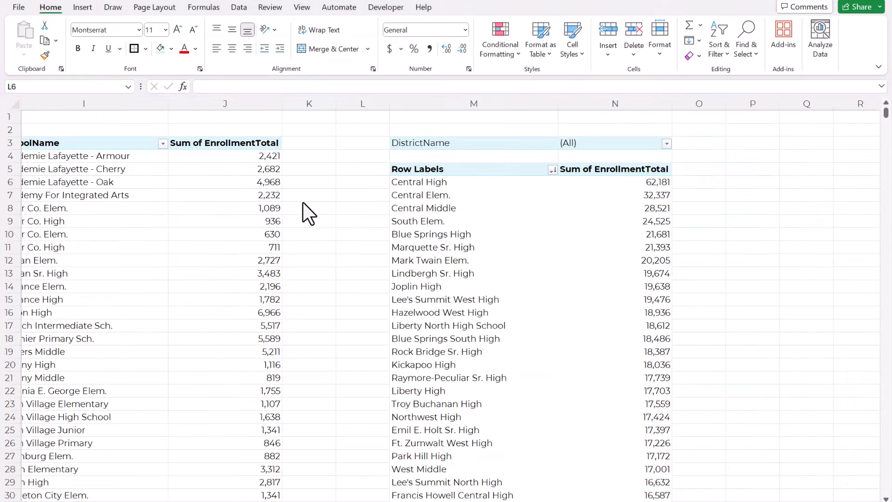
click(349, 170)
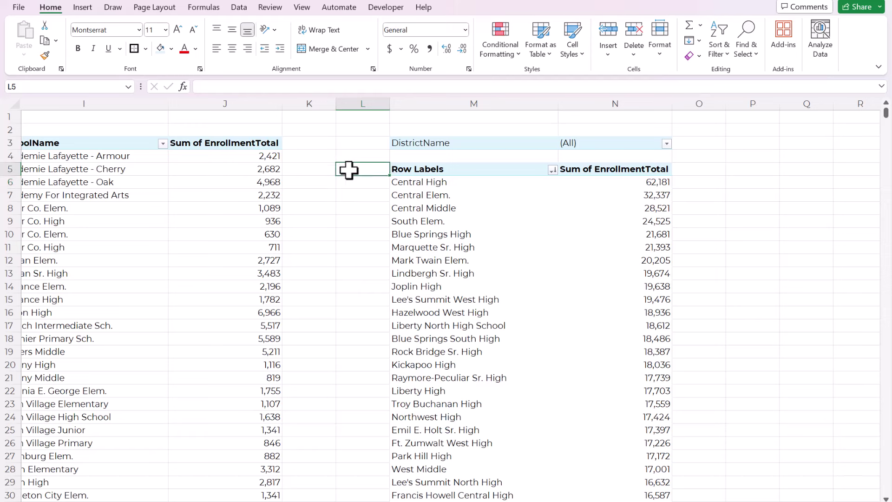
click(294, 172)
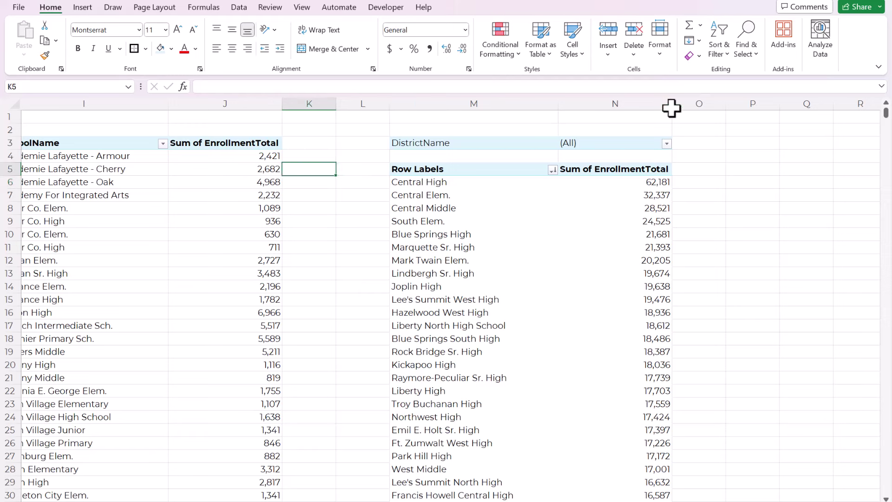
drag(671, 108, 637, 106)
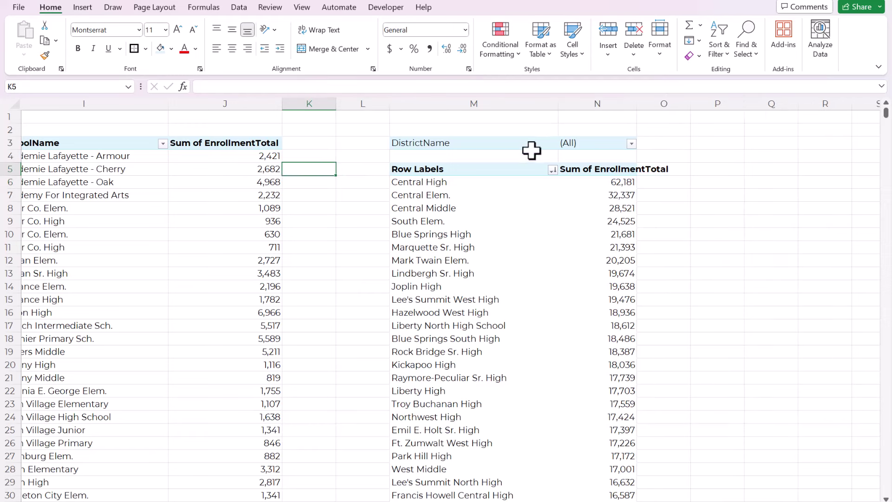
Select the top three schools and their enrollment totals in the school pivot
click(448, 194)
click(443, 183)
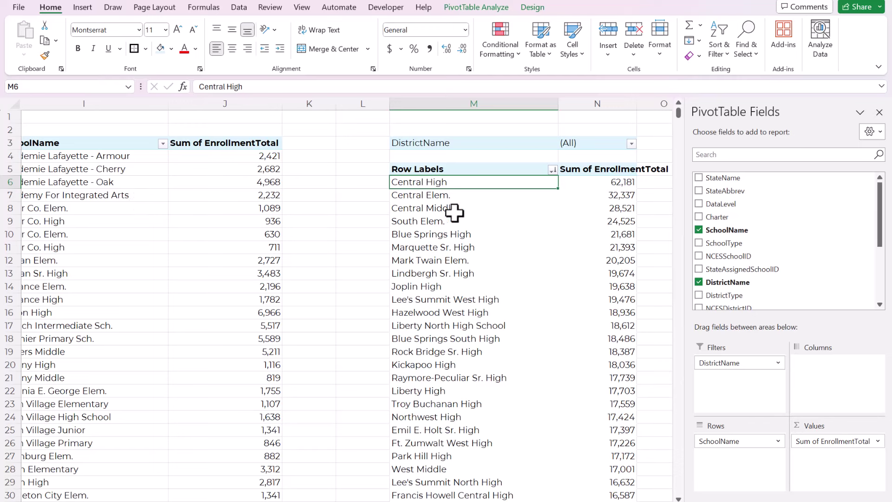
drag(610, 181, 514, 209)
click(613, 188)
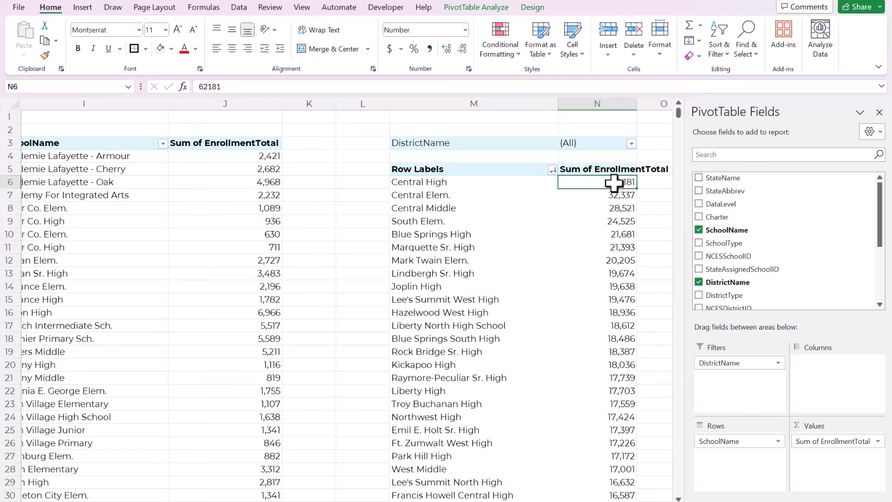
drag(614, 182, 458, 207)
click(423, 184)
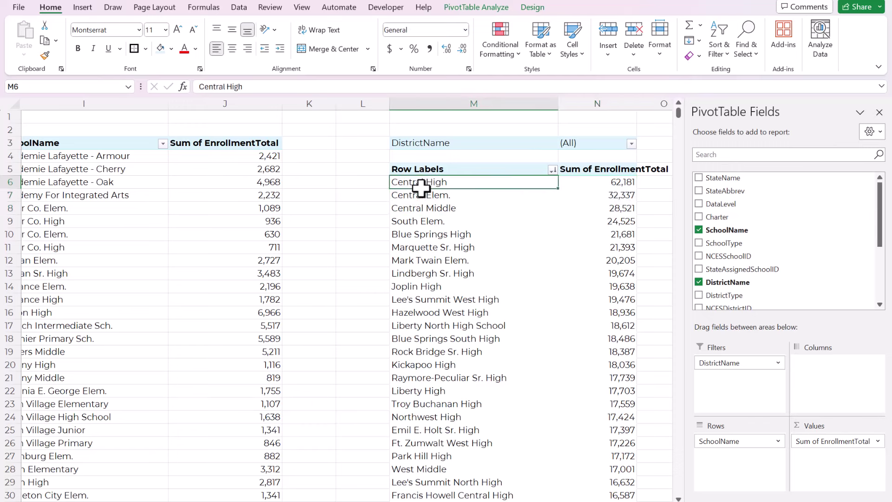
click(432, 199)
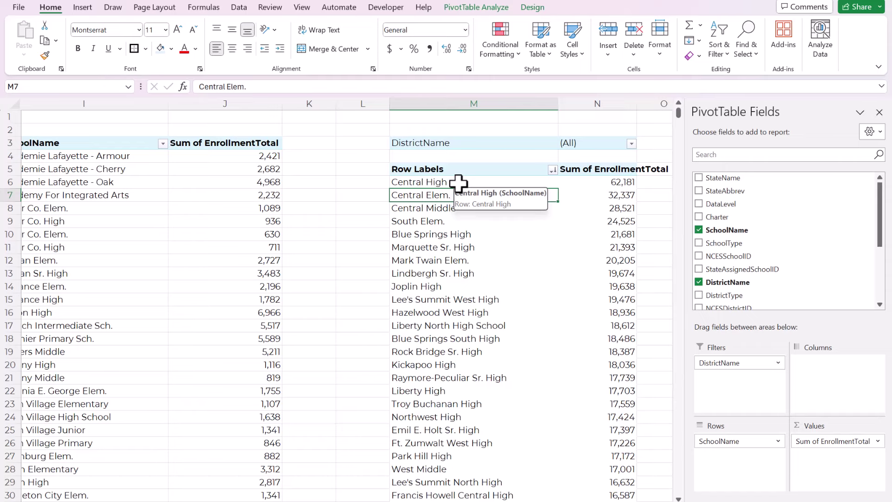
Filter to ADAIR CO. R-I, ADVANCE R-IV, ALTENBURG 48 and ALLEN VILLAGE, then reselect the top three schools
scroll(458, 184, left, 5)
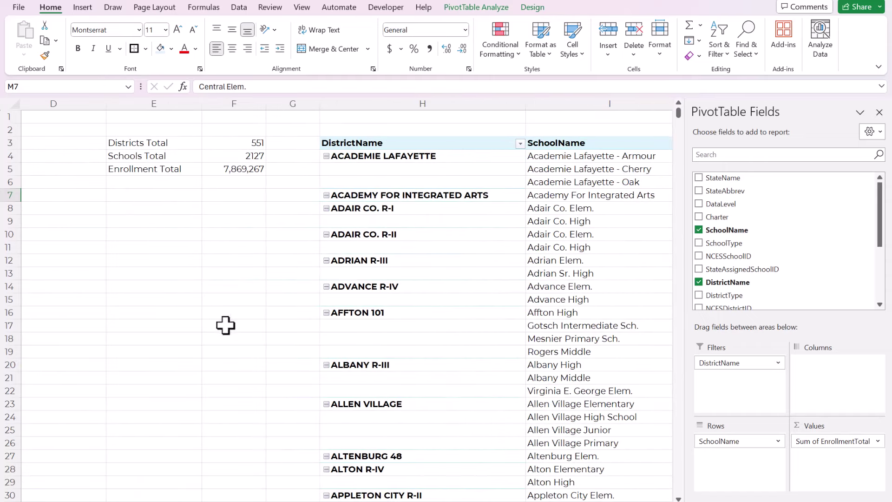
scroll(344, 297, left, 3)
click(179, 288)
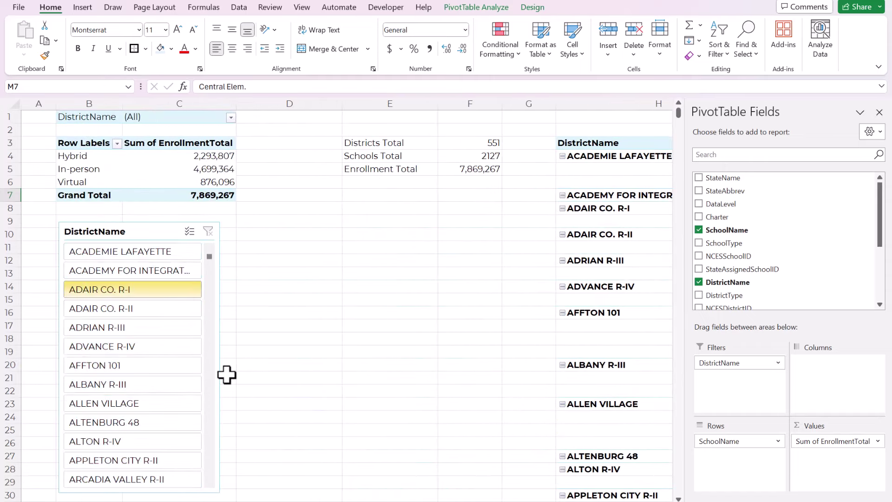
ctrl+click(143, 344)
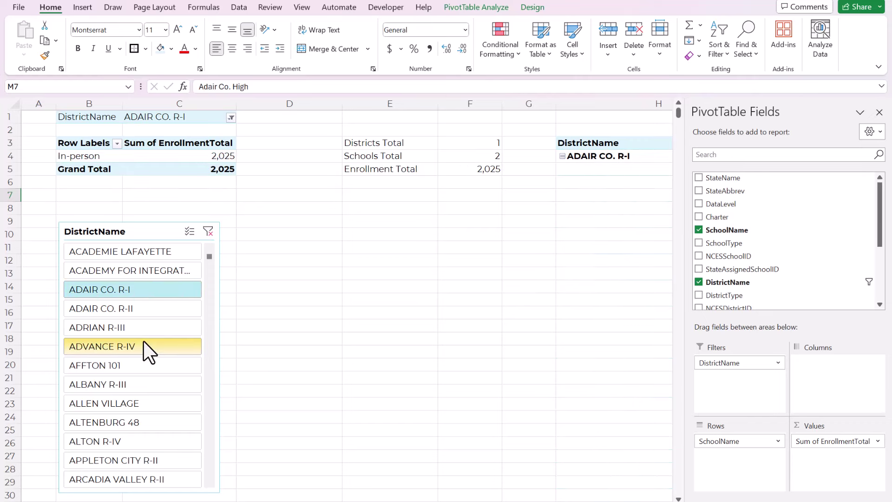
ctrl+click(145, 422)
ctrl+click(144, 404)
scroll(344, 298, right, 5)
scroll(594, 240, right, 2)
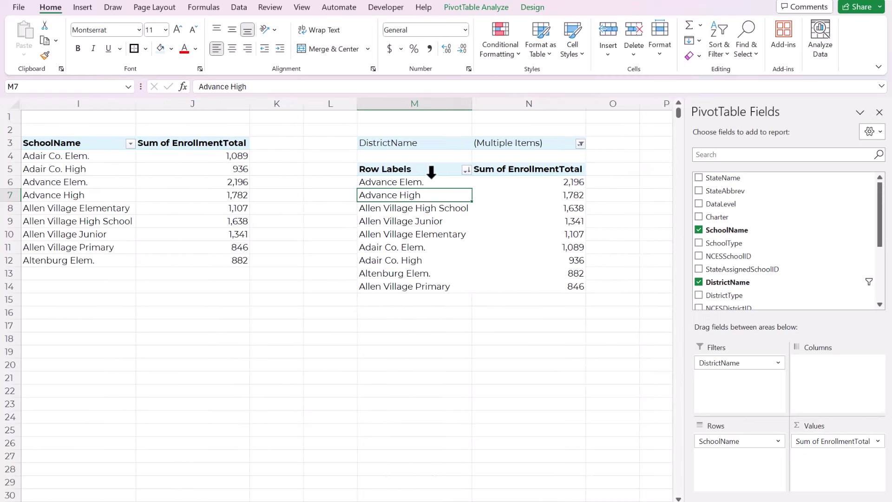
drag(431, 185, 500, 203)
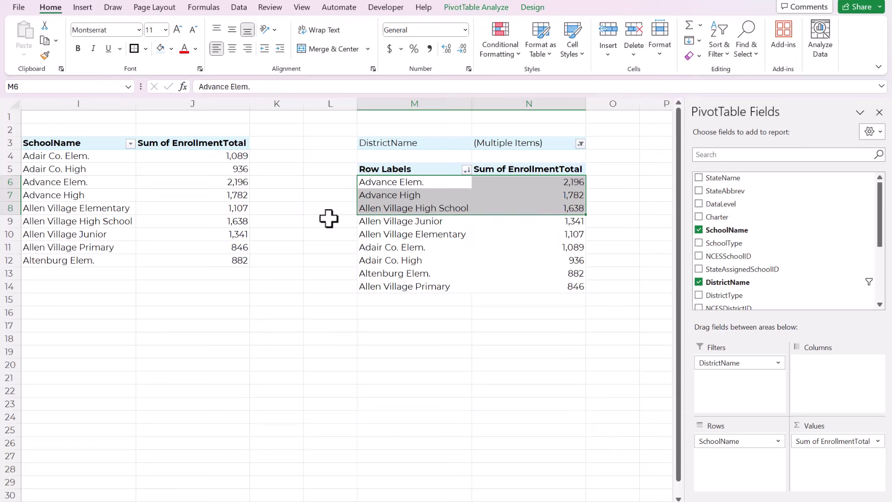
Copy the top three schools (M6:N8) and paste them at P5 as a Linked Picture
key(ctrl+c)
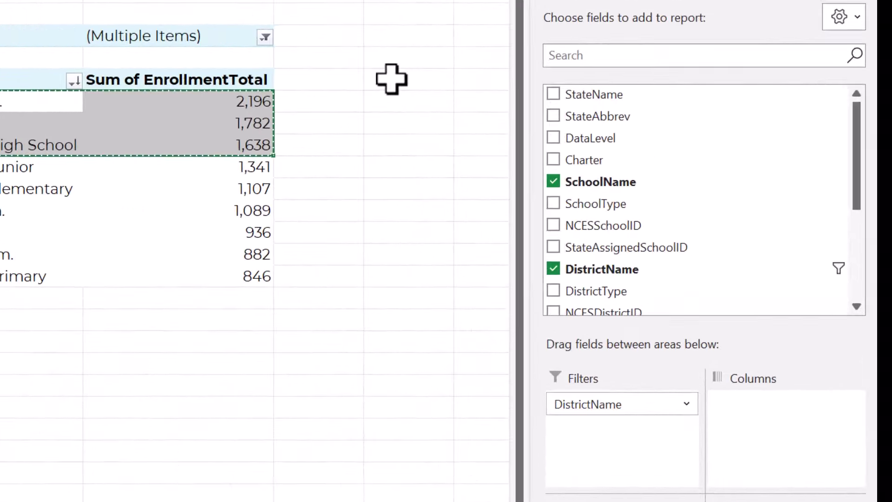
click(601, 166)
right_click(297, 33)
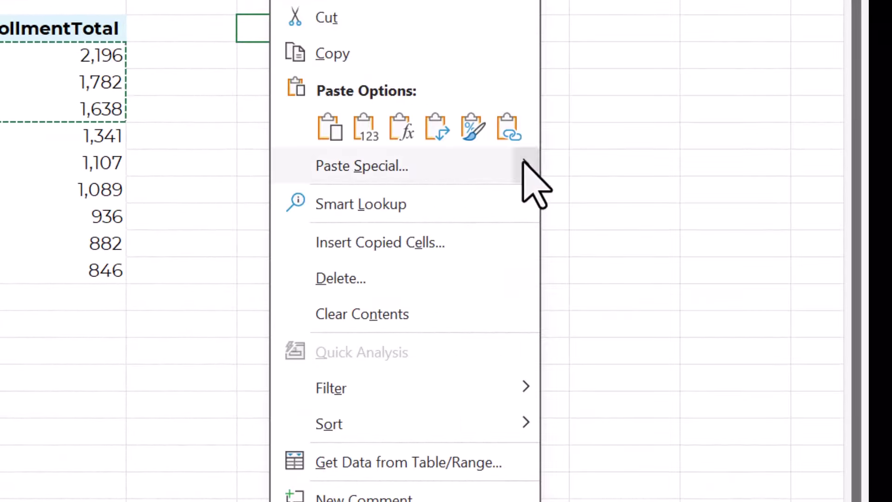
mouse_move(535, 184)
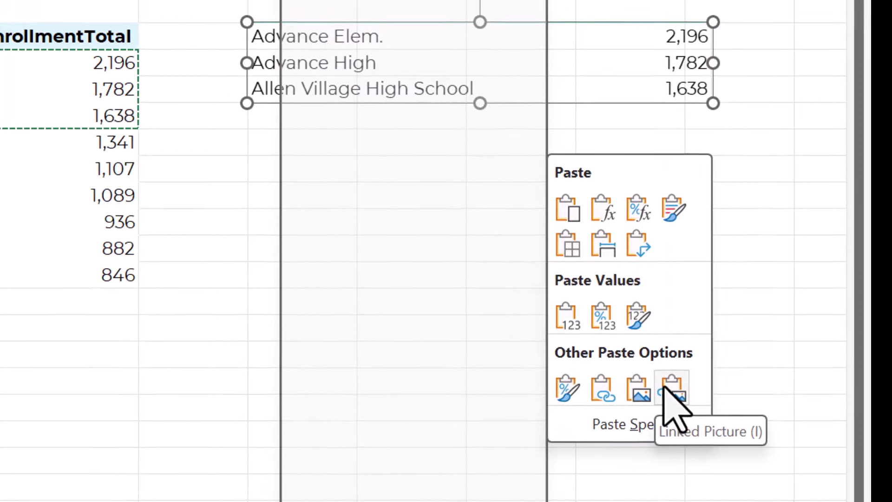
click(718, 413)
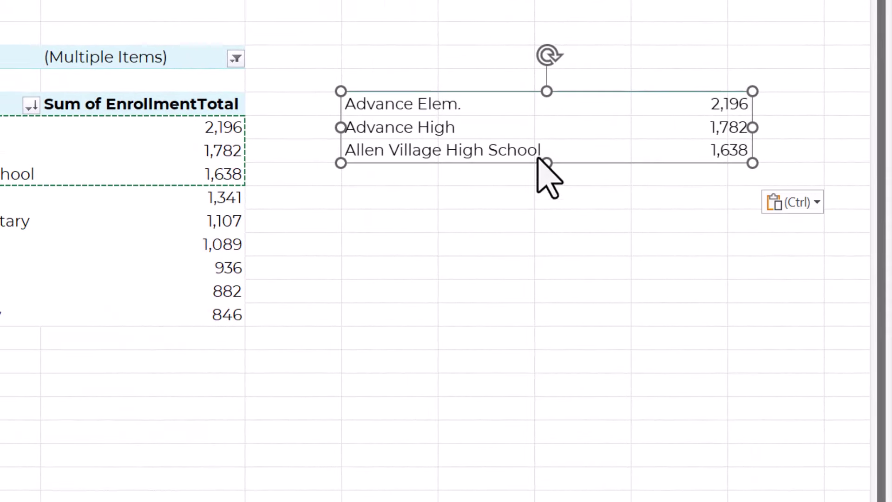
click(508, 192)
Narrow the linked top-three picture and move it under the totals block
drag(442, 161, 422, 165)
drag(732, 135, 752, 136)
click(448, 223)
click(410, 140)
drag(411, 140, 0, 409)
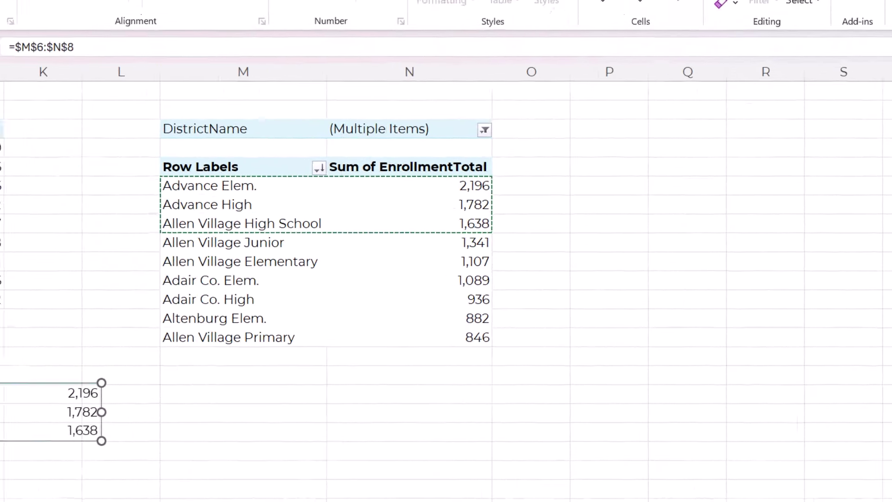
scroll(856, 484, left, 10)
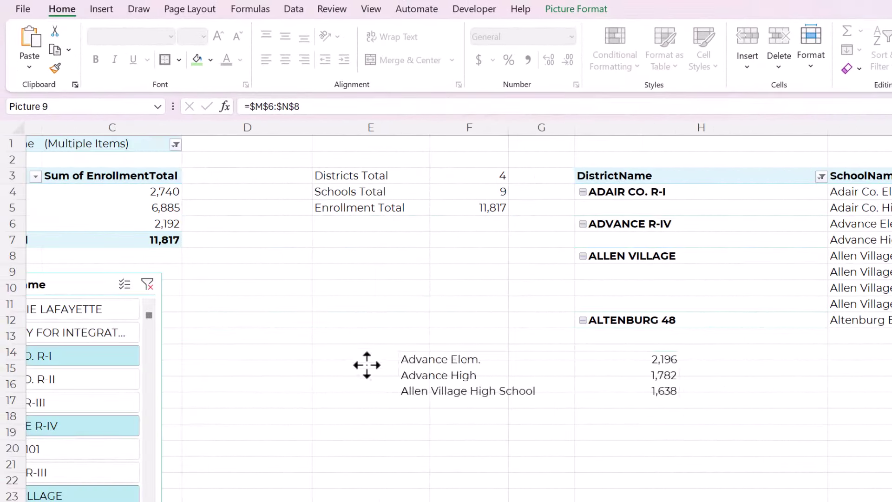
drag(361, 361, 206, 285)
Test the picture with district slicer picks and Clear Filter, fine-tuning its position
scroll(447, 311, left, 2)
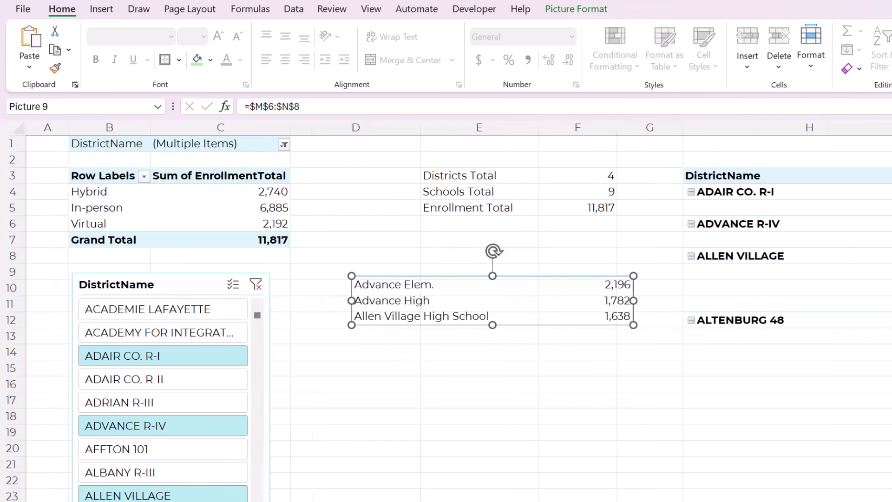
ctrl+click(154, 384)
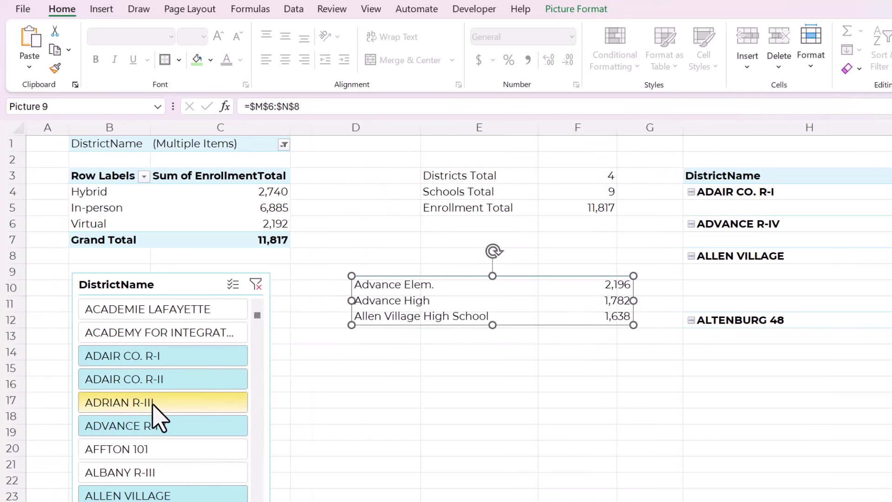
click(163, 472)
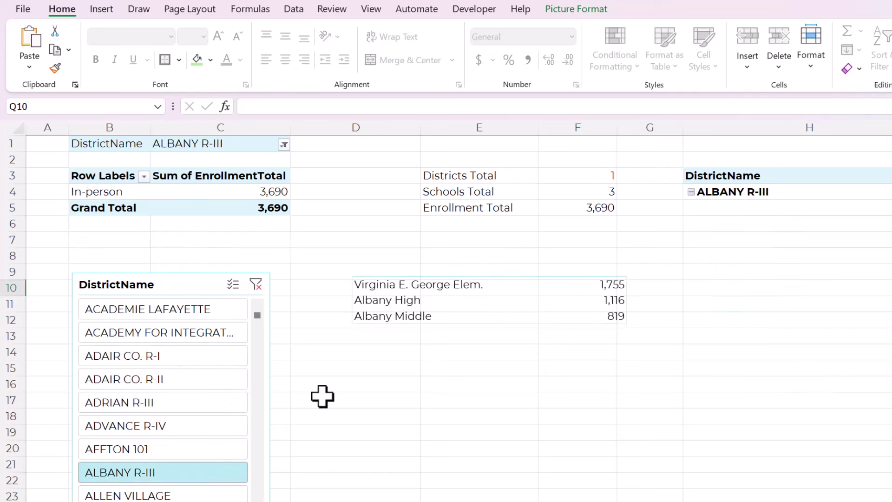
click(256, 285)
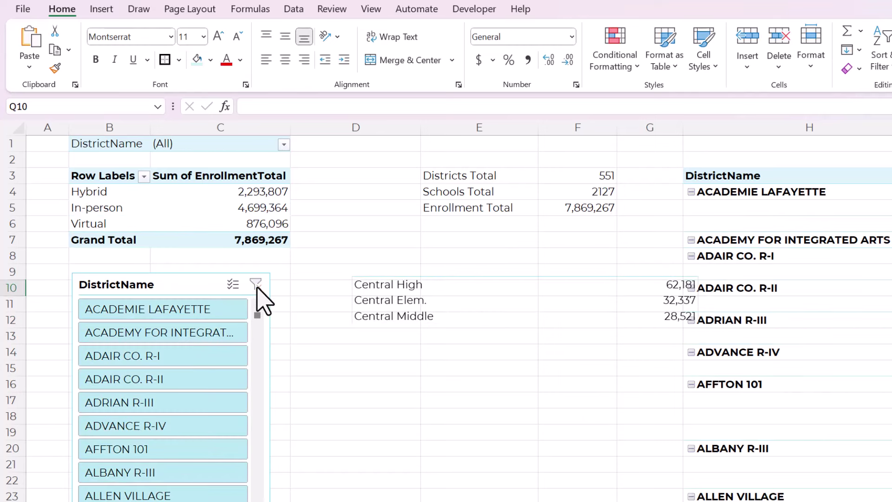
drag(573, 293, 516, 322)
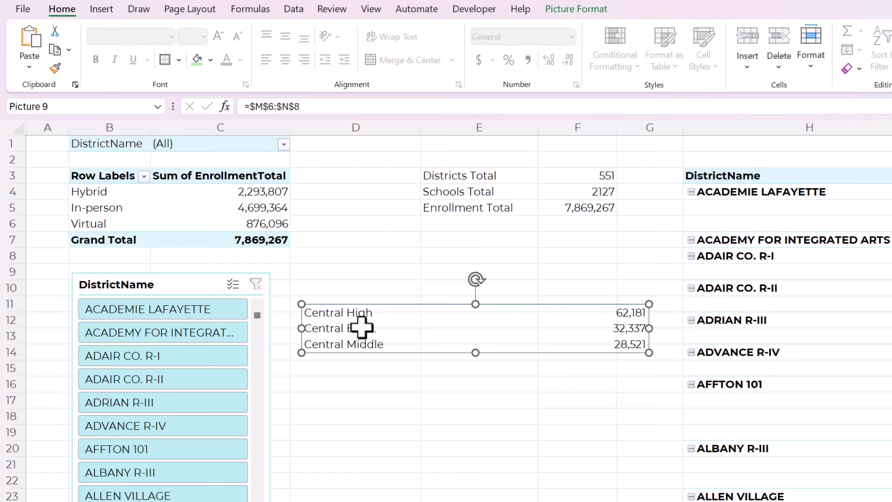
click(216, 310)
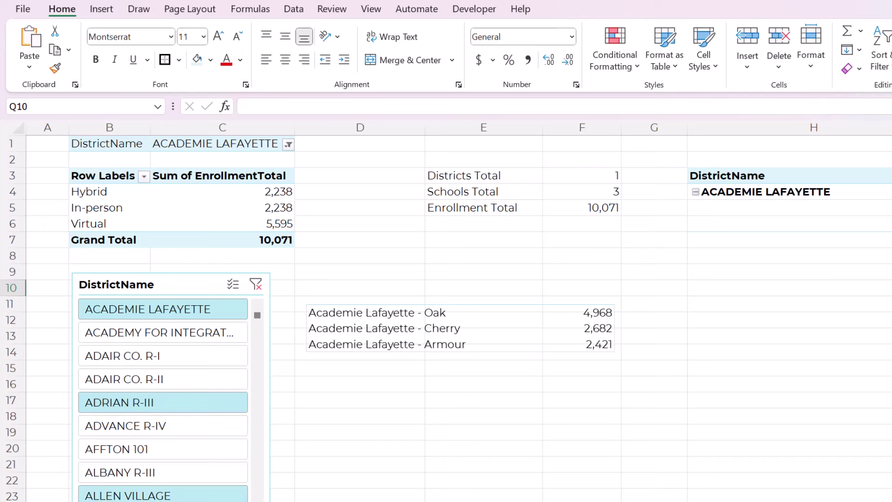
ctrl+click(163, 448)
click(356, 352)
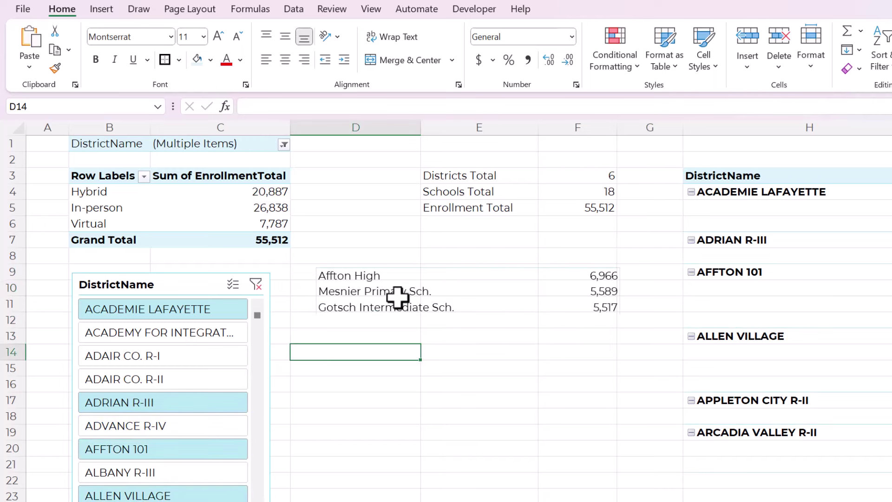
mouse_move(398, 298)
mouse_down()
mouse_move(398, 331)
mouse_move(389, 293)
mouse_move(384, 300)
mouse_up()
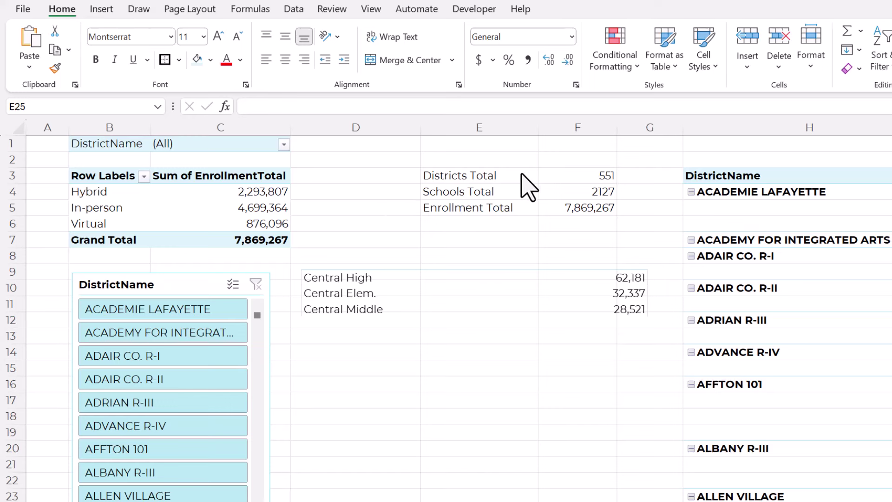
click(483, 178)
drag(483, 177, 570, 208)
click(569, 195)
click(575, 175)
drag(511, 181, 567, 190)
click(566, 189)
click(572, 178)
drag(508, 173, 574, 192)
drag(514, 209, 557, 209)
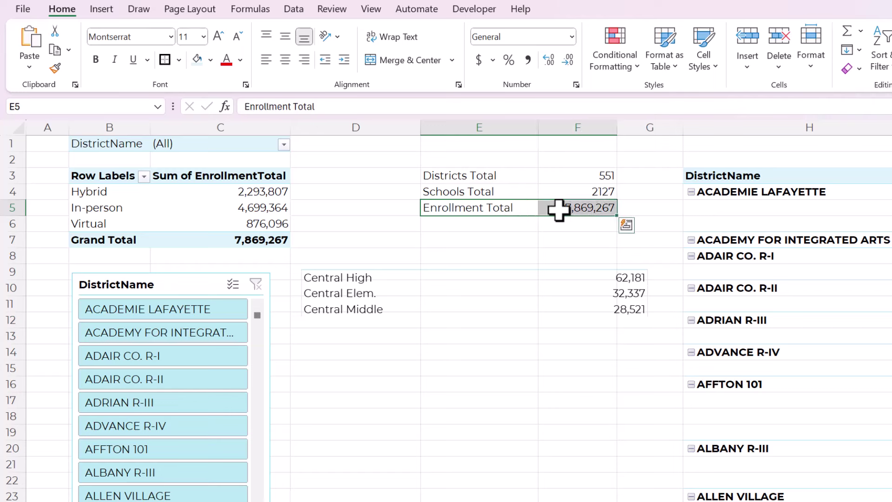
click(521, 190)
click(175, 356)
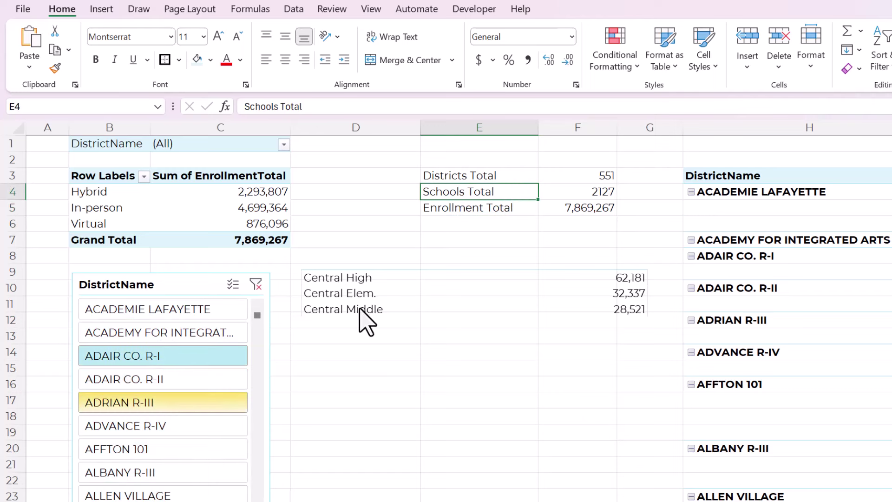
ctrl+click(207, 403)
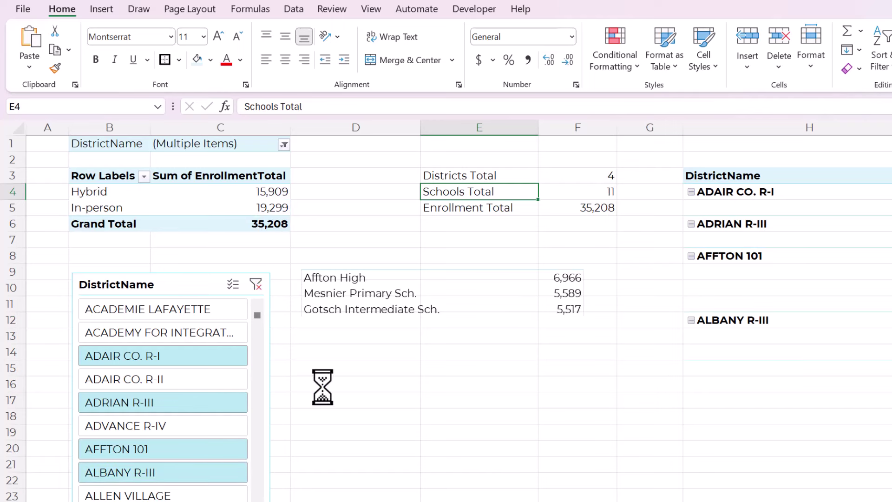
key(alt+c)
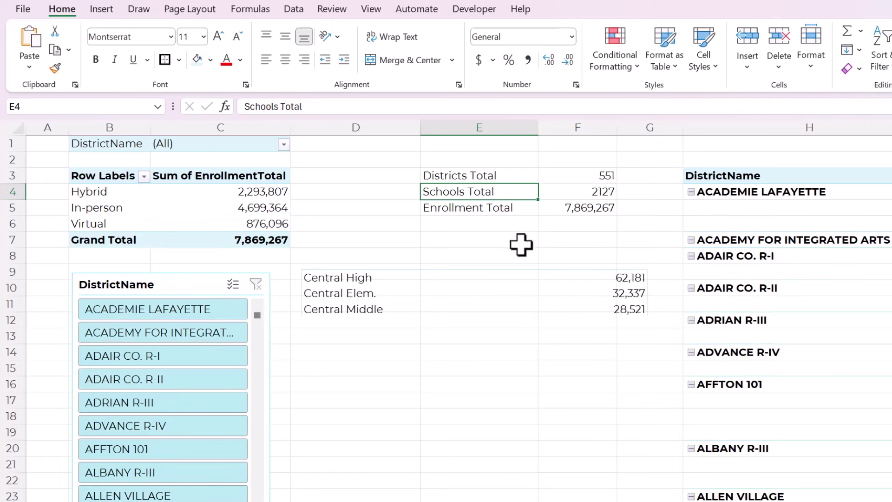
scroll(520, 246, down, 6)
click(379, 401)
scroll(479, 327, up, 6)
click(396, 211)
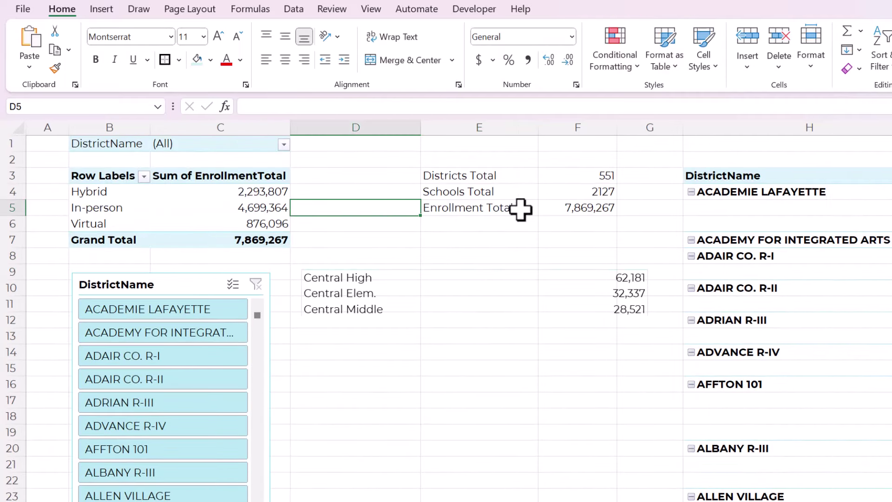
drag(499, 176, 573, 211)
click(432, 432)
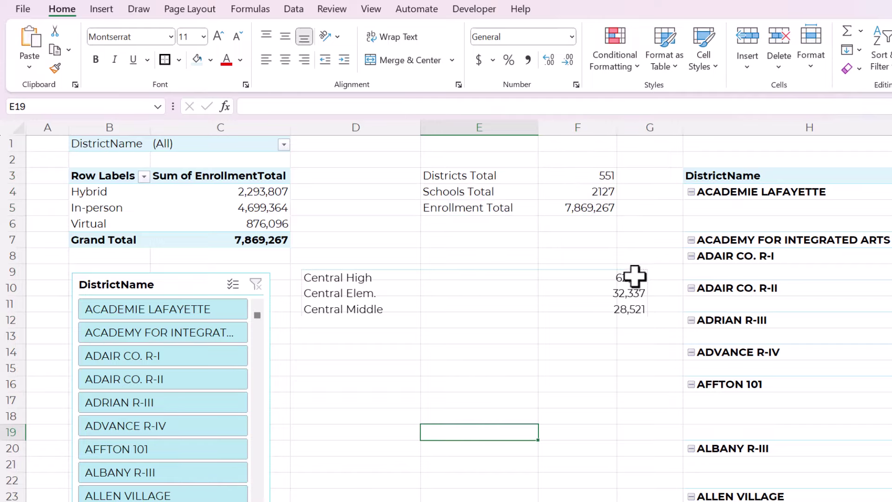
click(513, 356)
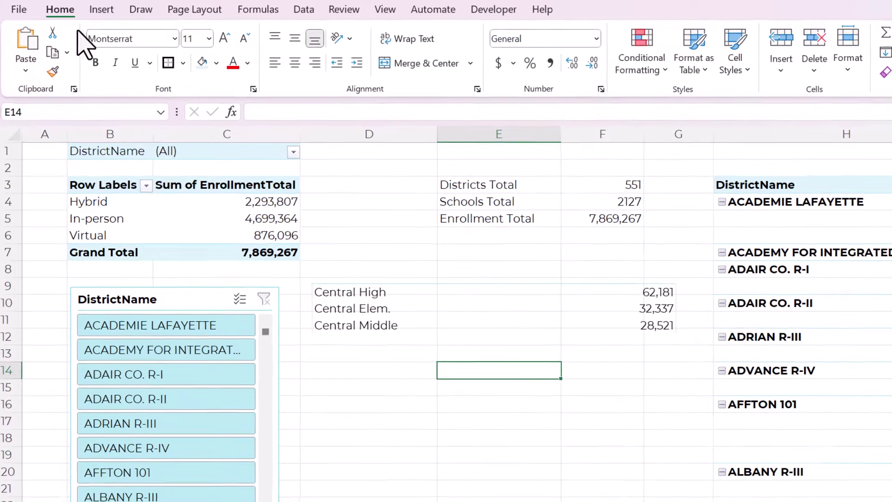
Insert a Stacked List SmartArt graphic from the List layouts
click(93, 14)
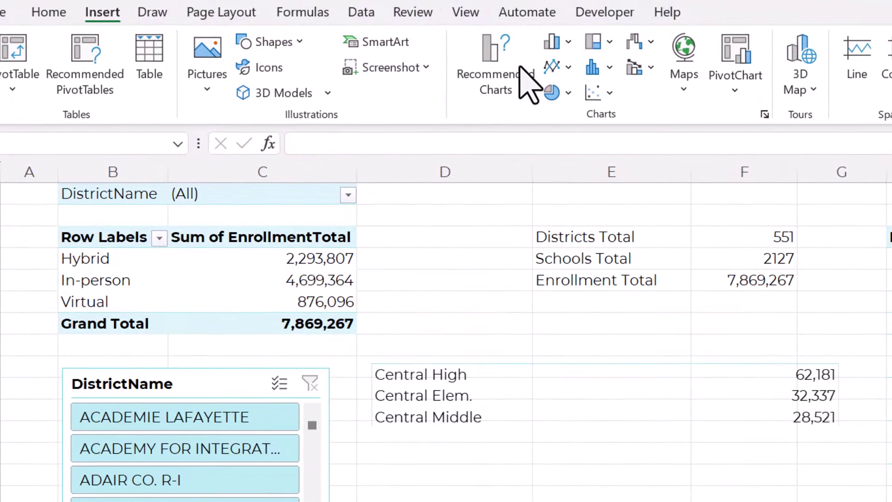
click(393, 43)
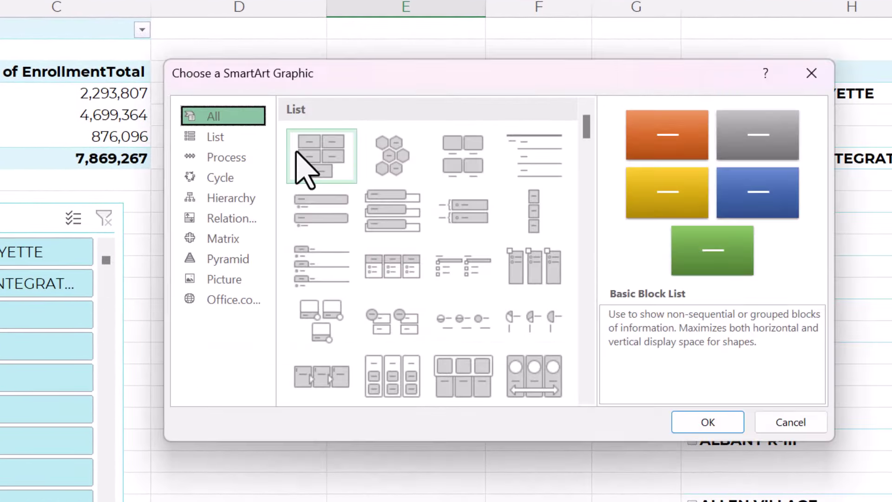
click(195, 117)
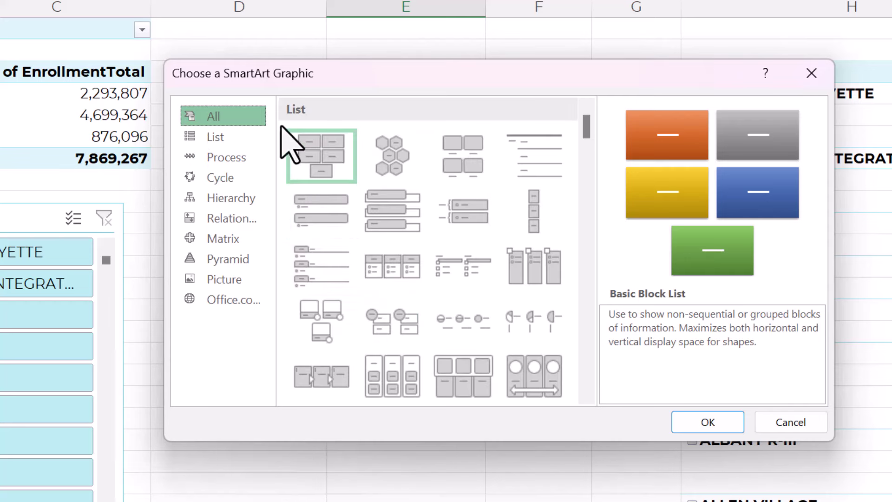
click(222, 137)
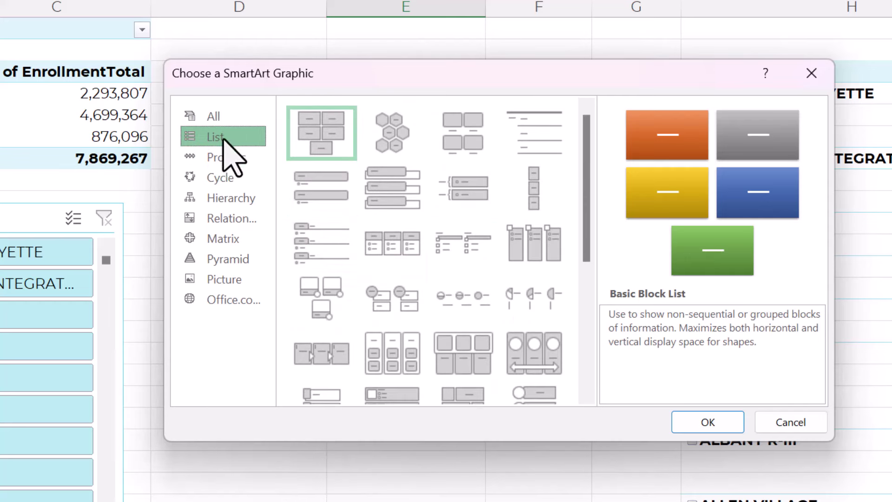
click(399, 298)
click(711, 425)
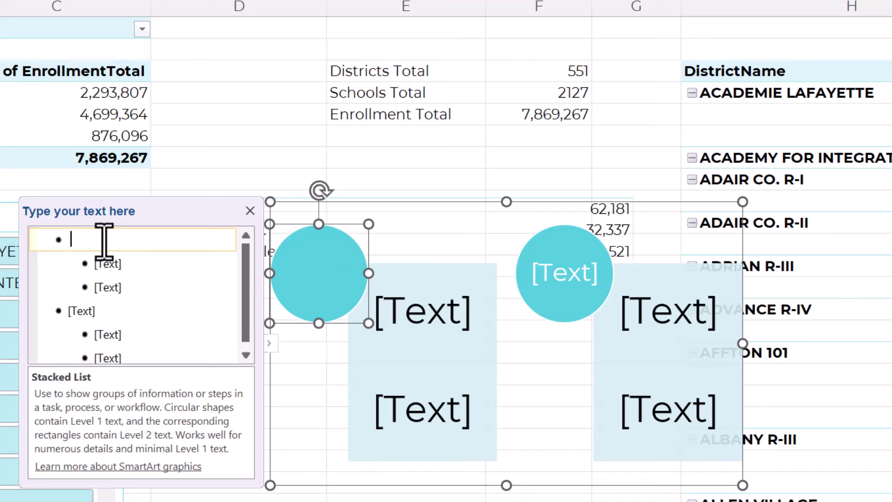
Label the three items Districts Totals, Schools Total and Enrollment Total
key(Down)
text(D)
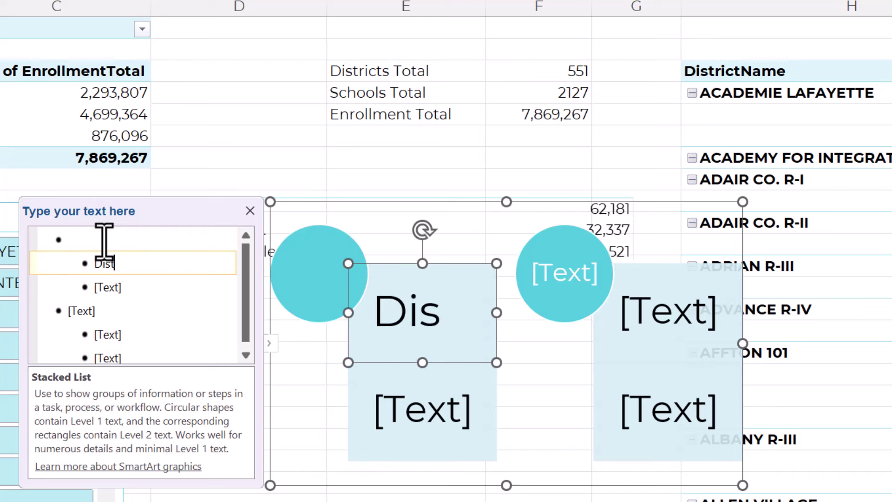
text(istricts Ttoals)
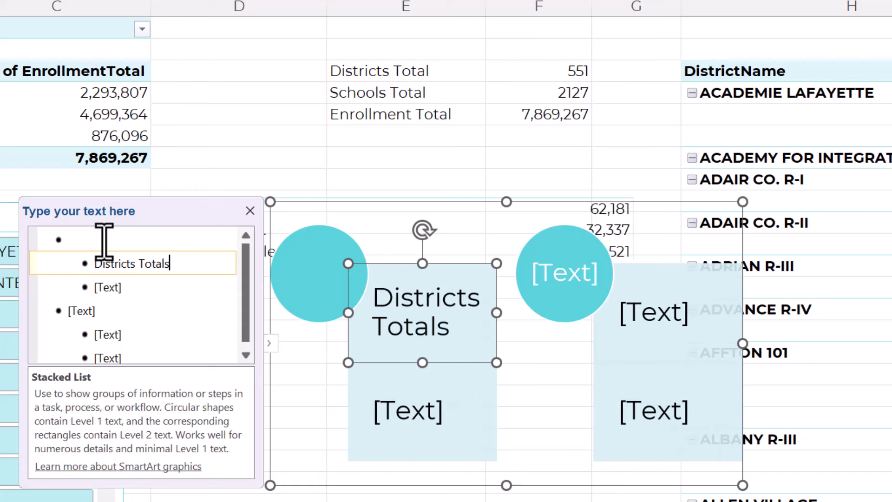
key(Down)
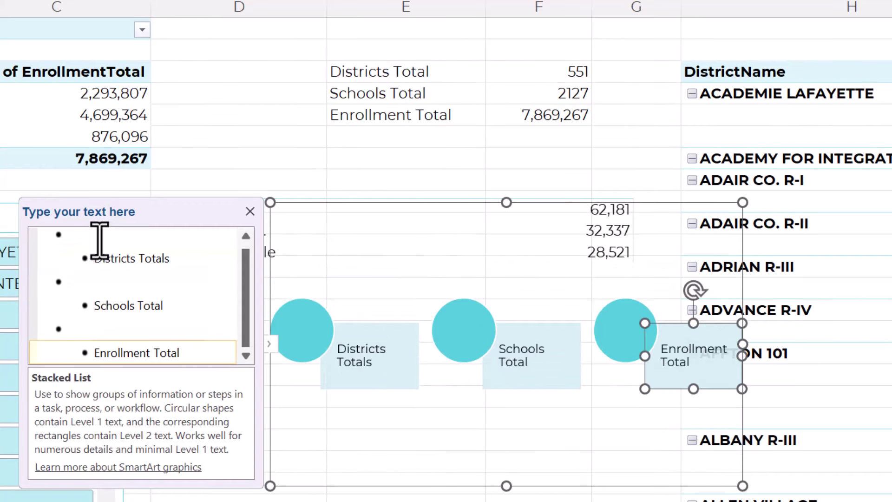
scroll(84, 253, up, 1)
click(80, 246)
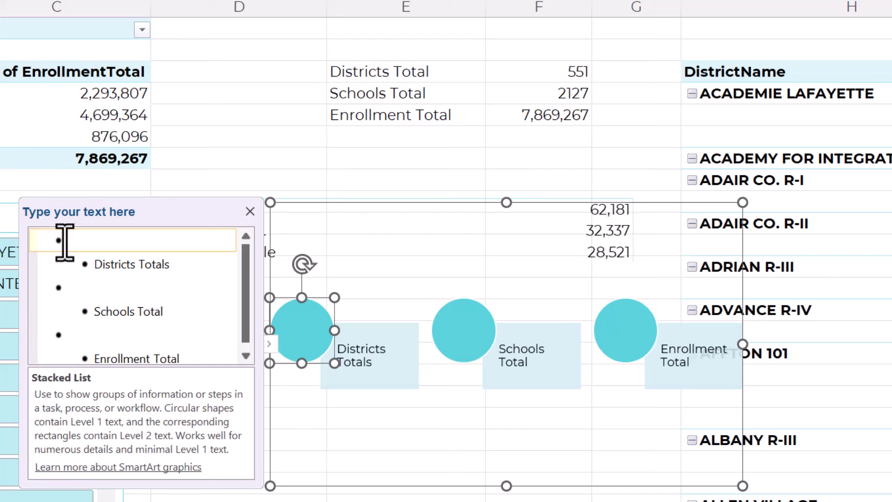
click(65, 286)
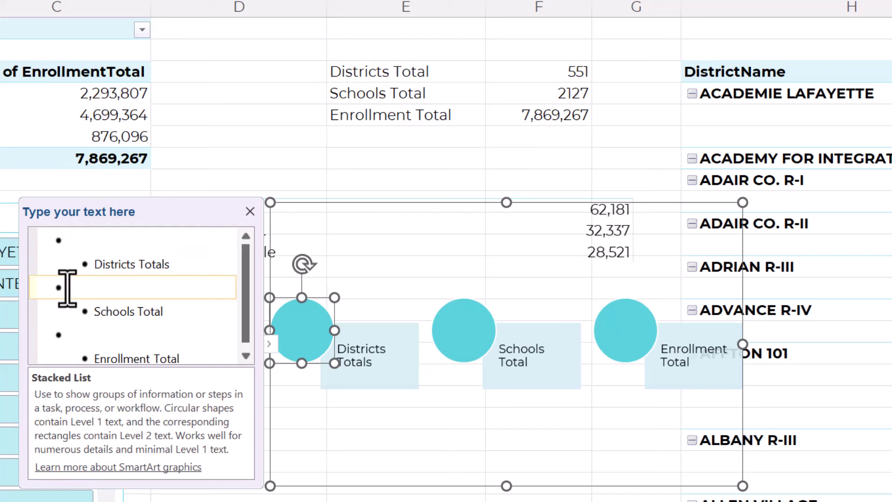
click(73, 334)
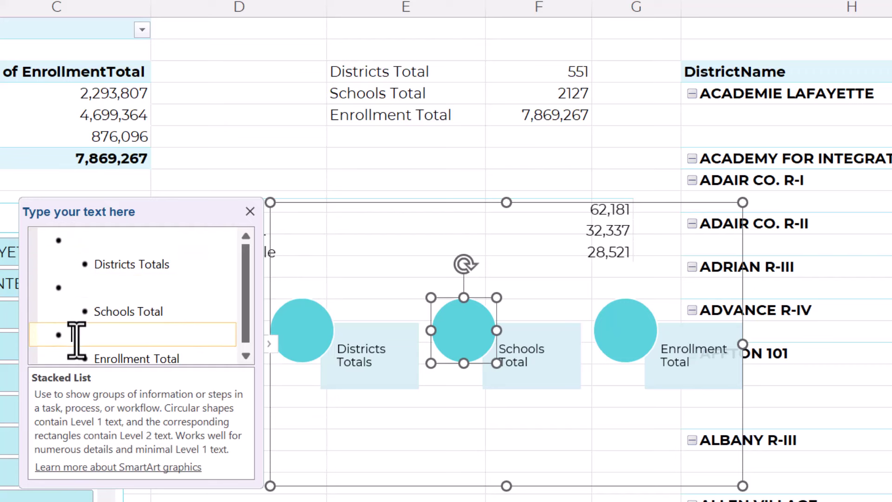
click(168, 263)
click(166, 310)
click(182, 359)
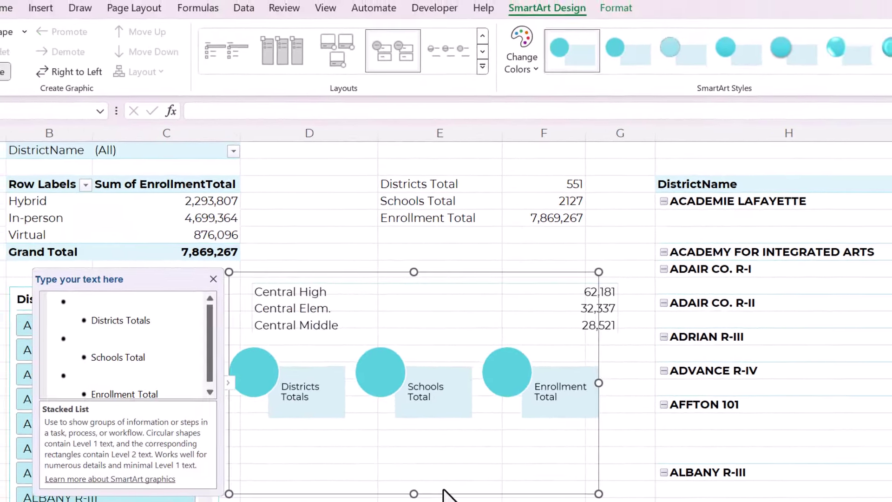
Resize and widen the SmartArt graphic so its circles grow
click(511, 497)
drag(414, 493, 408, 406)
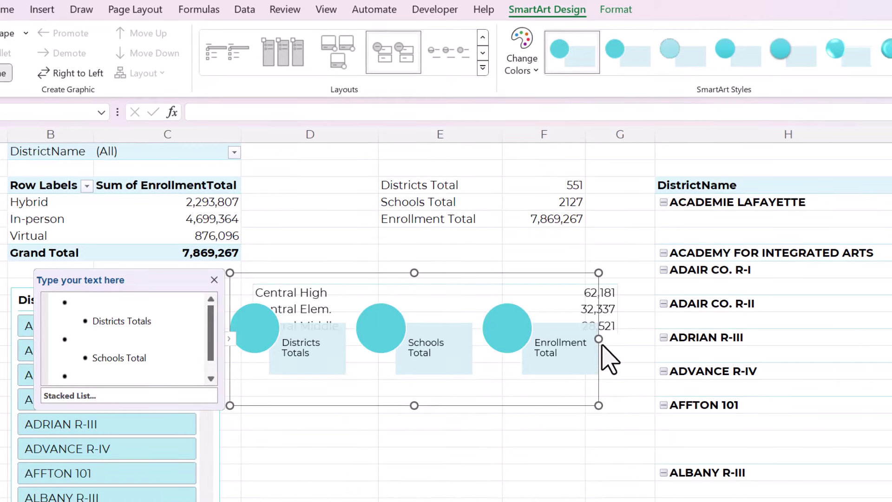
drag(603, 344, 605, 345)
drag(474, 406, 472, 429)
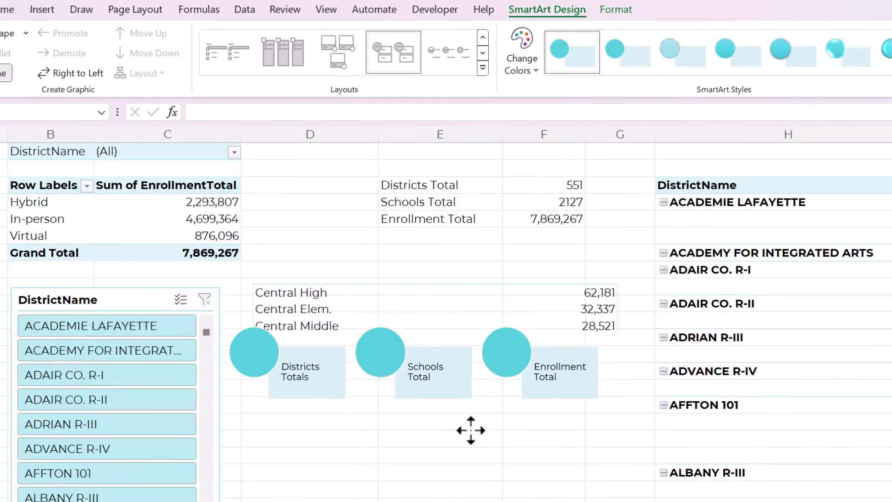
drag(598, 364, 706, 364)
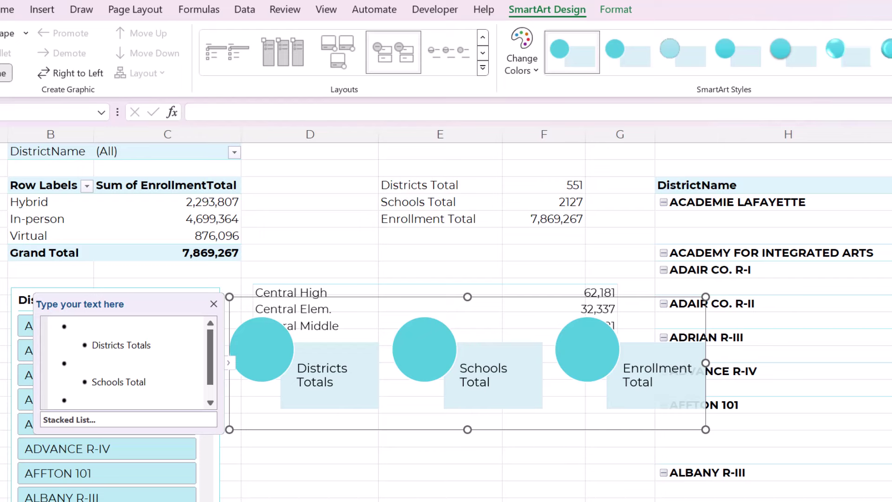
Apply a shaded SmartArt style and the Colorful - Accent Colors scheme
click(889, 67)
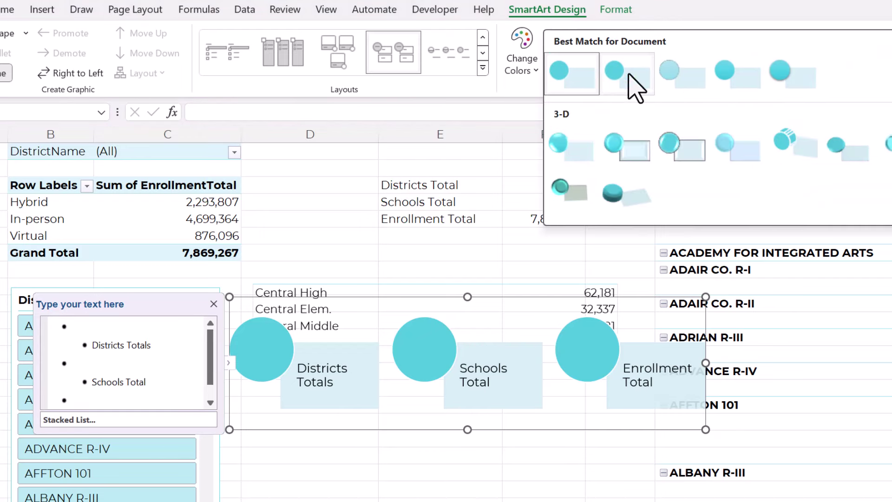
click(794, 74)
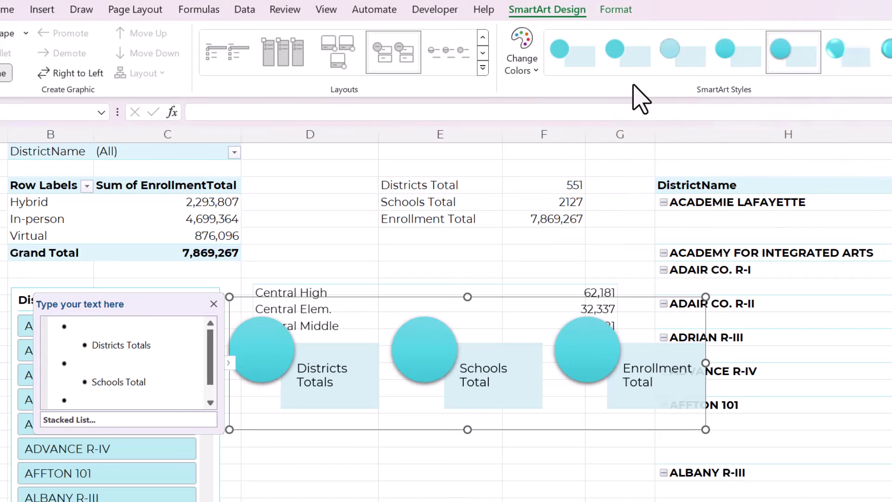
click(523, 65)
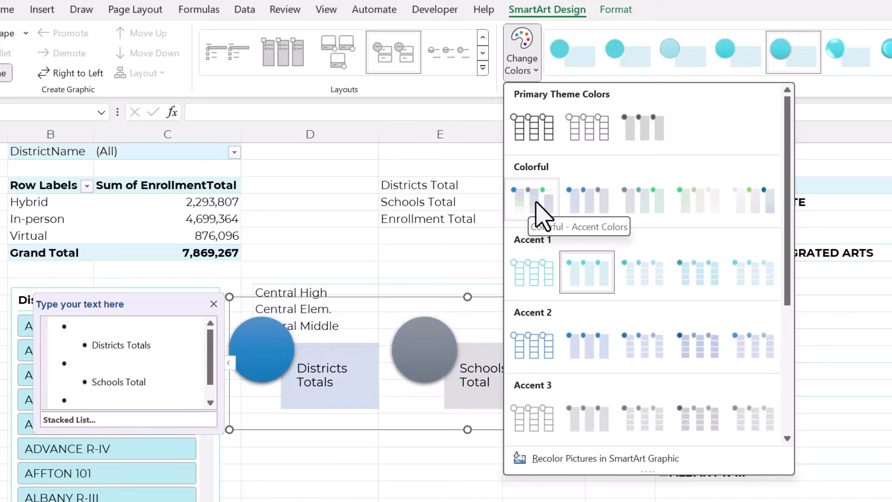
click(576, 199)
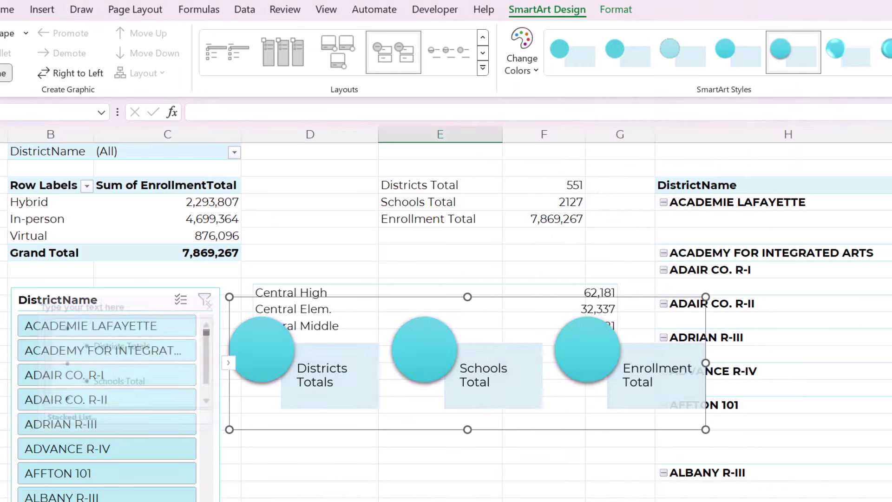
click(612, 398)
click(528, 404)
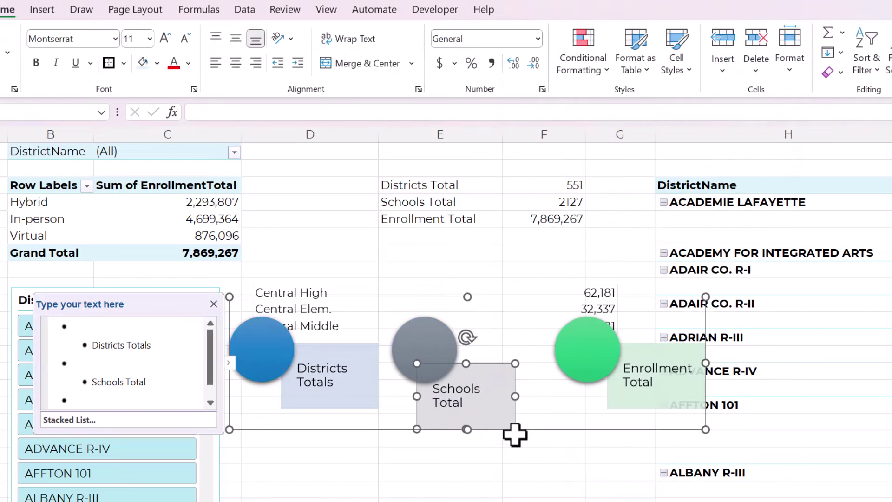
click(439, 492)
Drag the KPI graphic below the Central Middle row and close its text pane
click(411, 441)
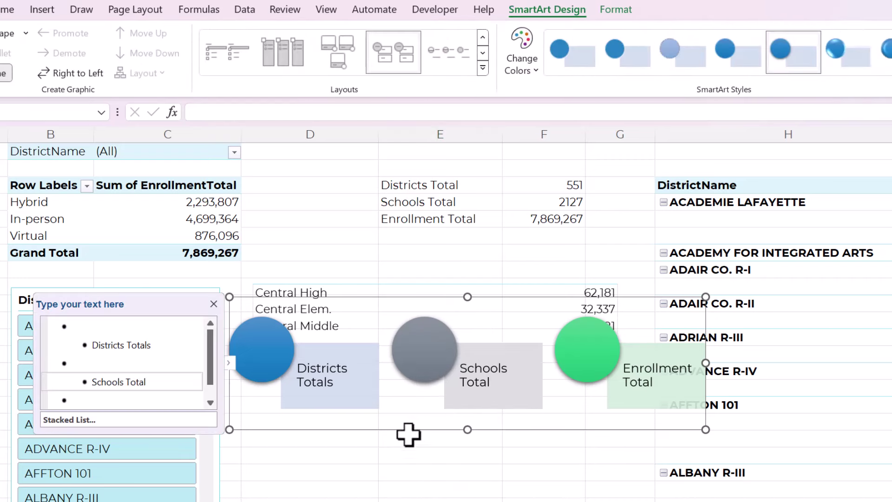
drag(407, 450, 392, 485)
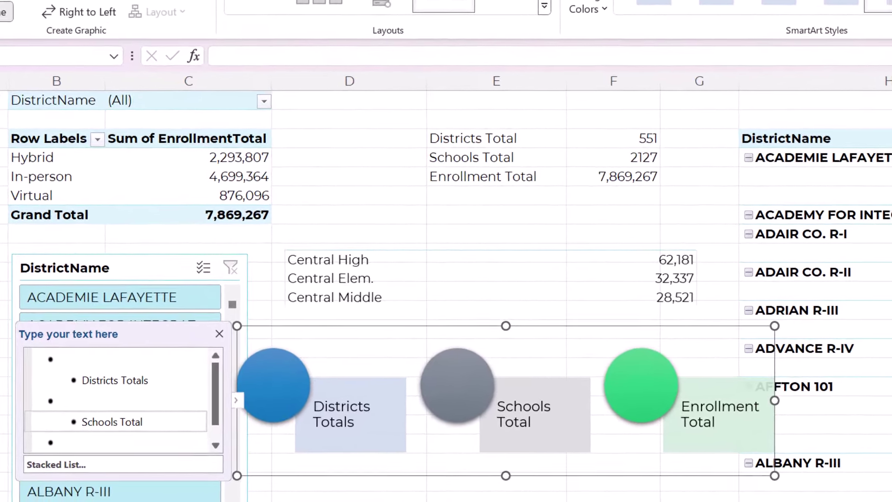
click(227, 326)
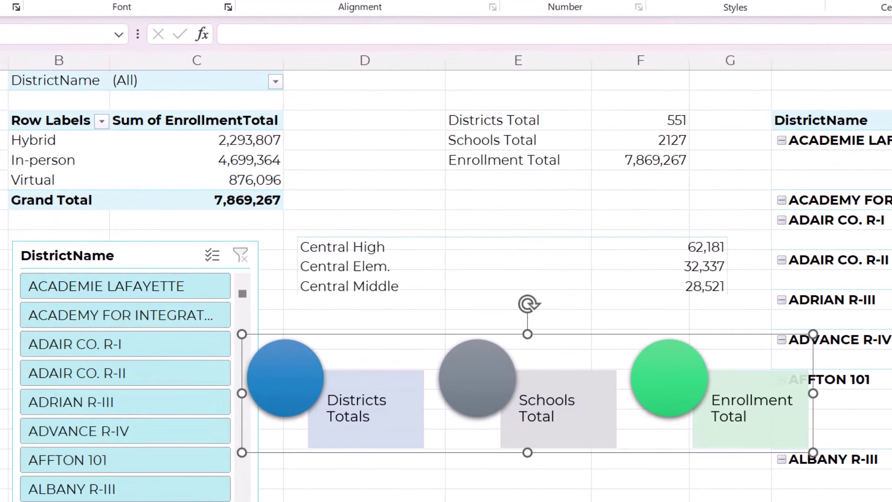
Select the blue Districts circle and begin entering an '=' formula linking it to the totals
click(301, 376)
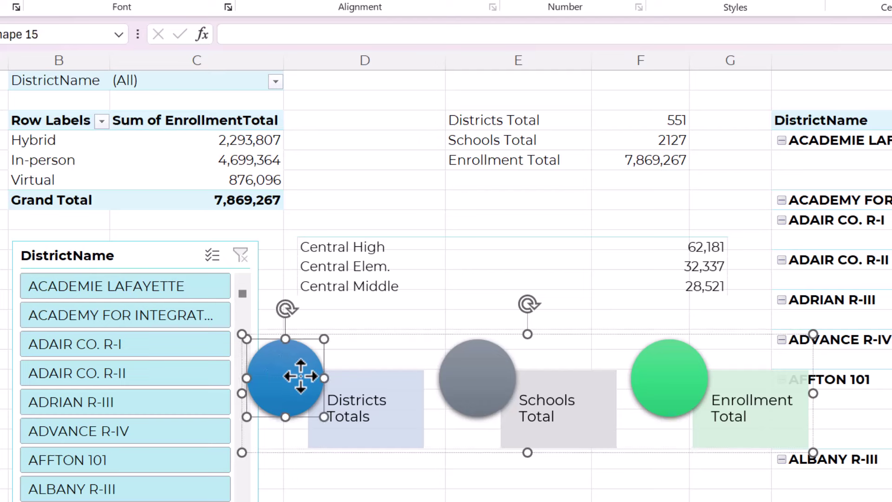
click(341, 402)
click(516, 402)
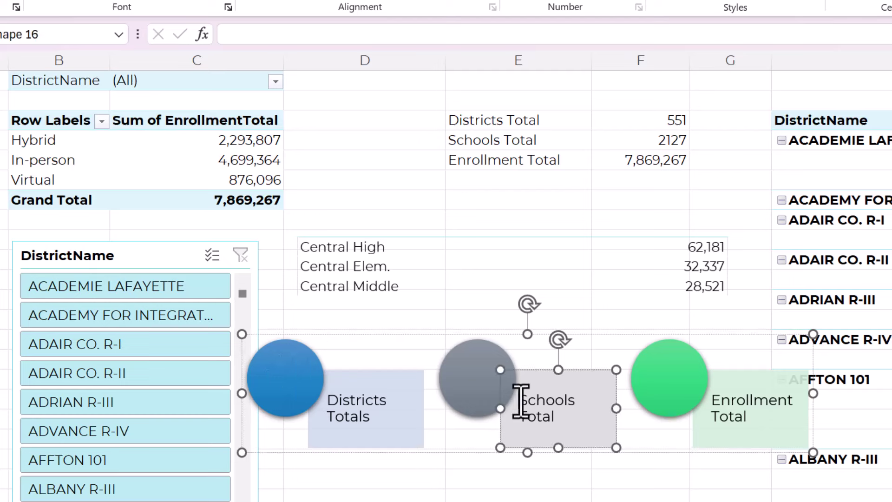
click(480, 391)
click(467, 493)
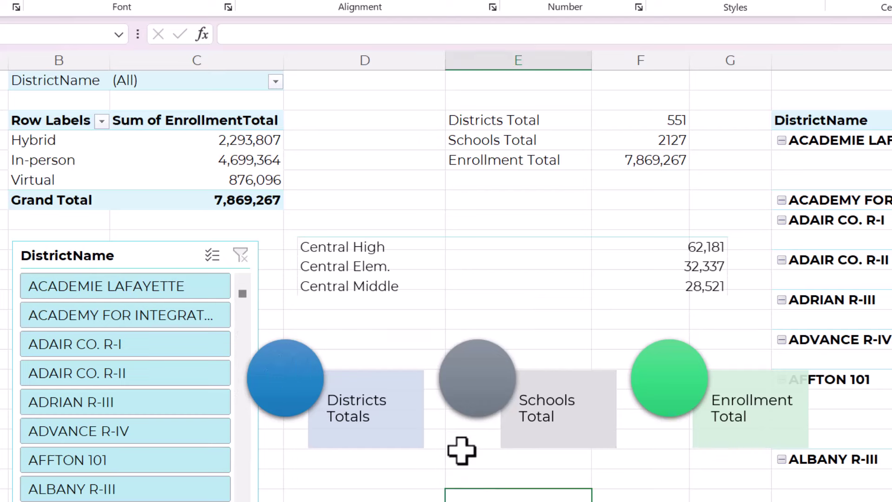
click(457, 441)
click(442, 471)
click(412, 343)
click(307, 381)
click(289, 378)
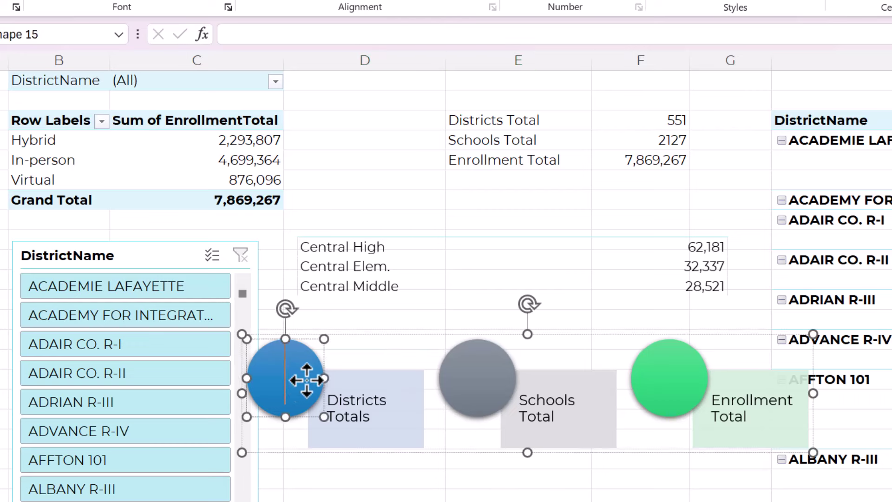
click(304, 385)
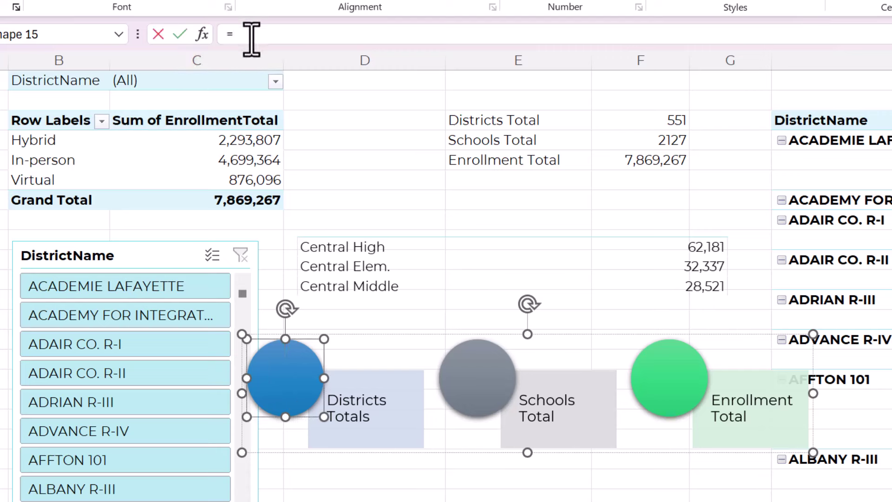
Link the blue KPI circle to the districts total in F3 (551)
text(=)
click(630, 121)
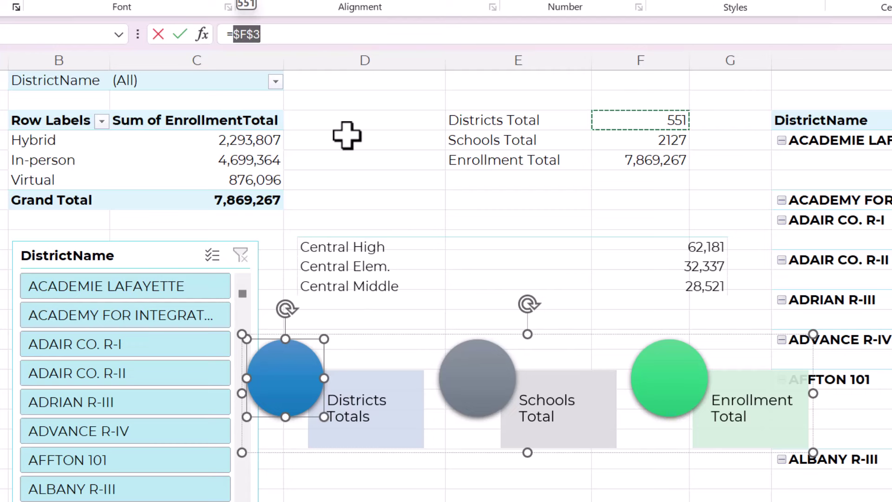
key(Return)
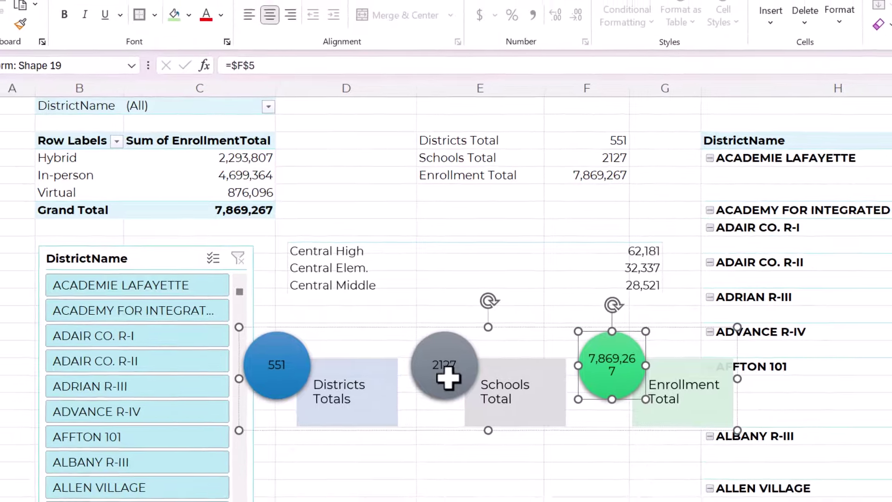
Select all three KPI circles and make their numbers bold
ctrl+click(447, 378)
ctrl+click(284, 372)
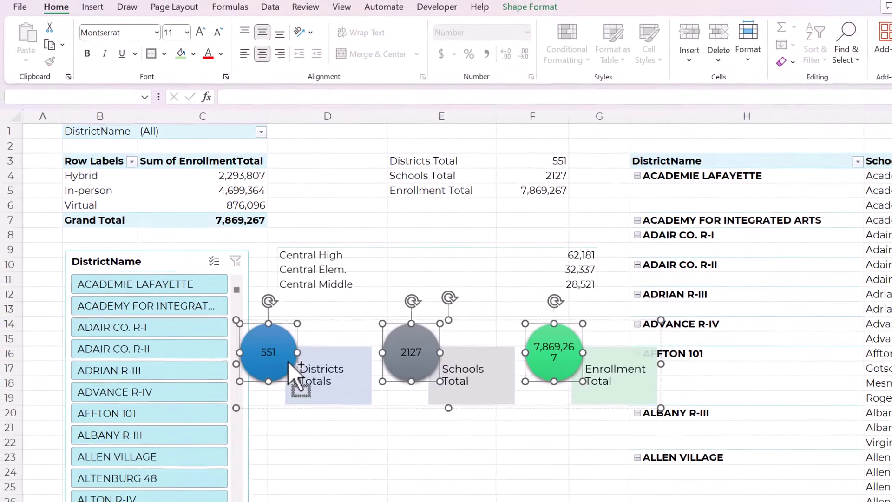
click(222, 58)
key(Escape)
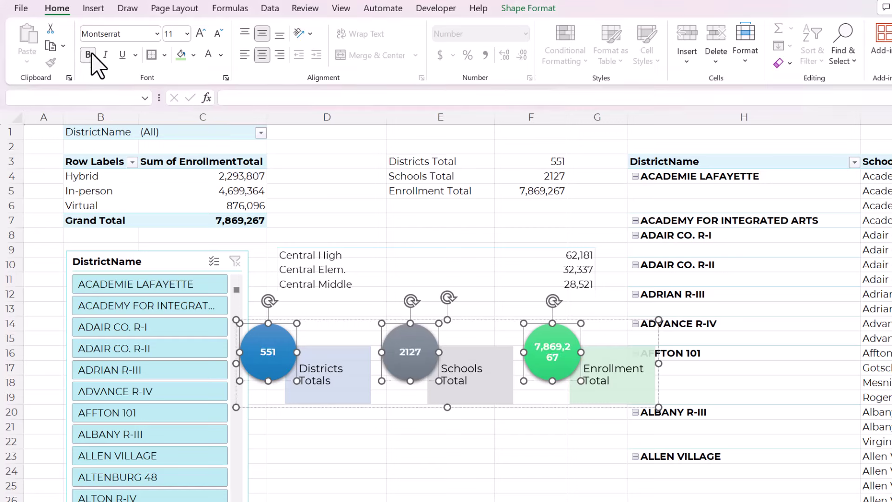
click(393, 406)
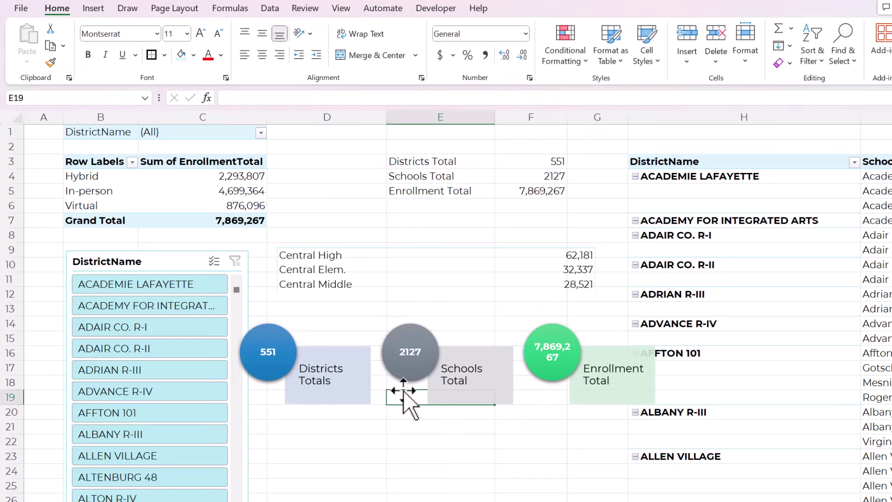
Nudge the grouped KPI circles (Group 13) slightly into a new position
click(352, 325)
click(308, 346)
drag(274, 397, 337, 389)
click(413, 399)
click(292, 344)
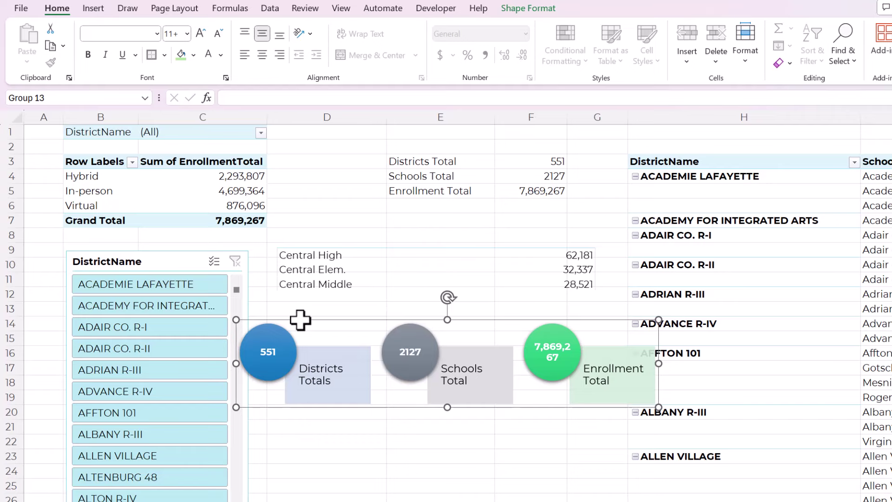
drag(300, 320, 325, 328)
scroll(315, 354, down, 3)
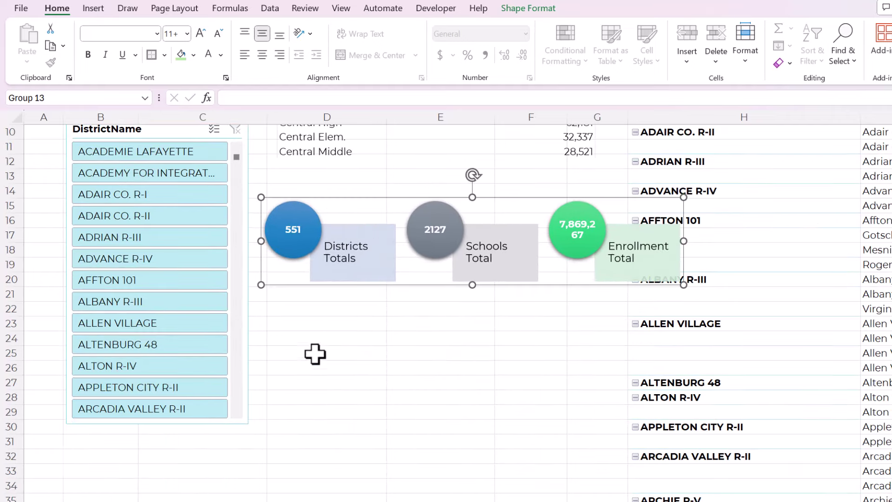
scroll(323, 385, down, 5)
scroll(400, 465, up, 8)
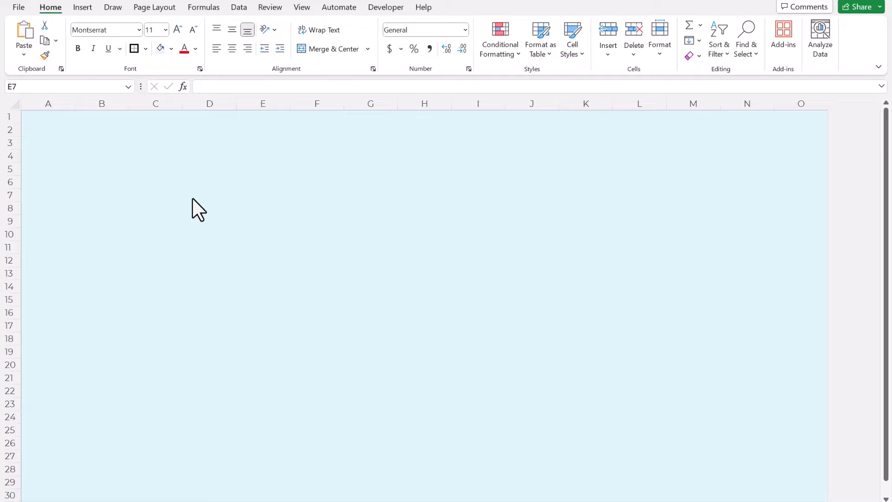
Draw a teal rounded-rectangle title banner across rows 2 to 7
click(82, 7)
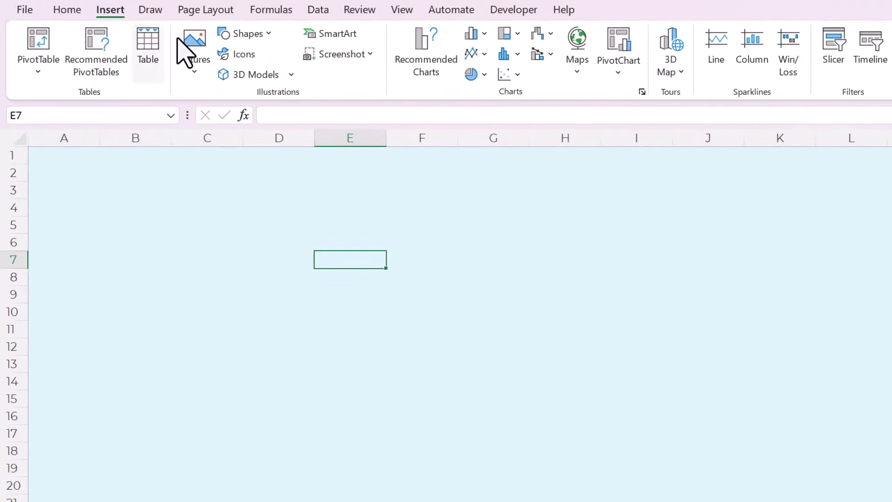
click(249, 34)
click(302, 73)
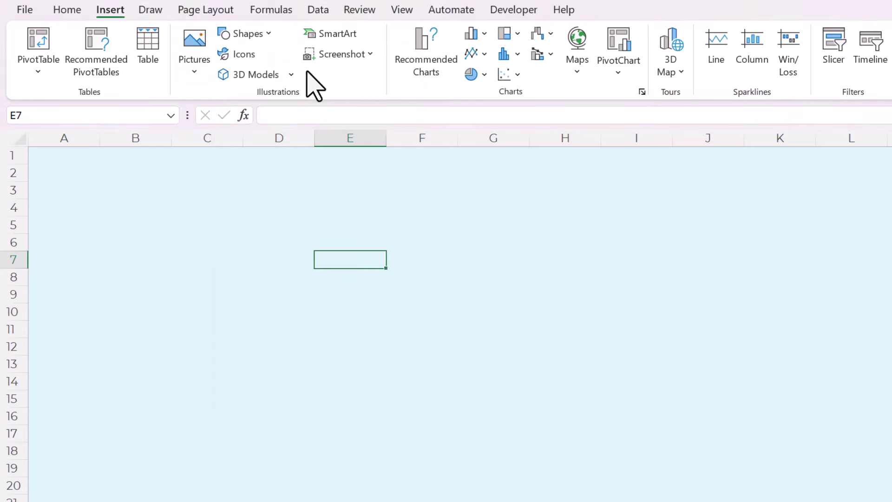
drag(81, 170, 891, 255)
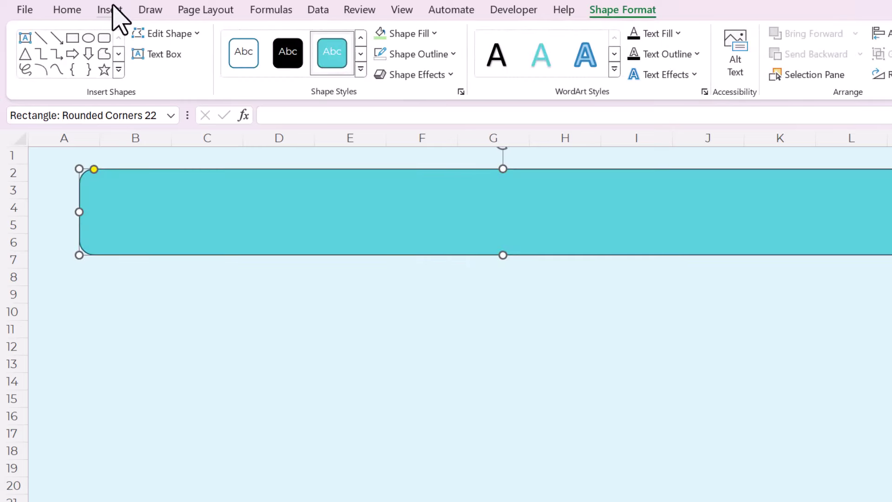
Draw a second rounded box below the title banner
click(112, 9)
click(251, 34)
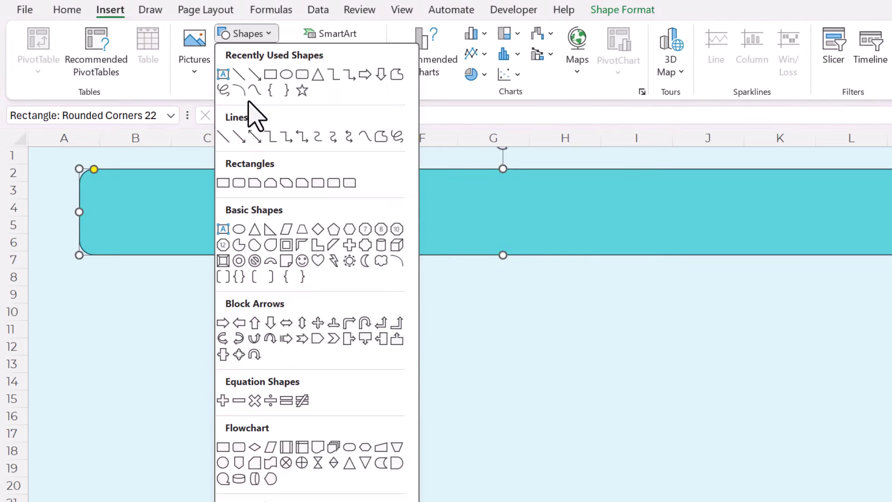
click(286, 76)
drag(113, 292, 557, 476)
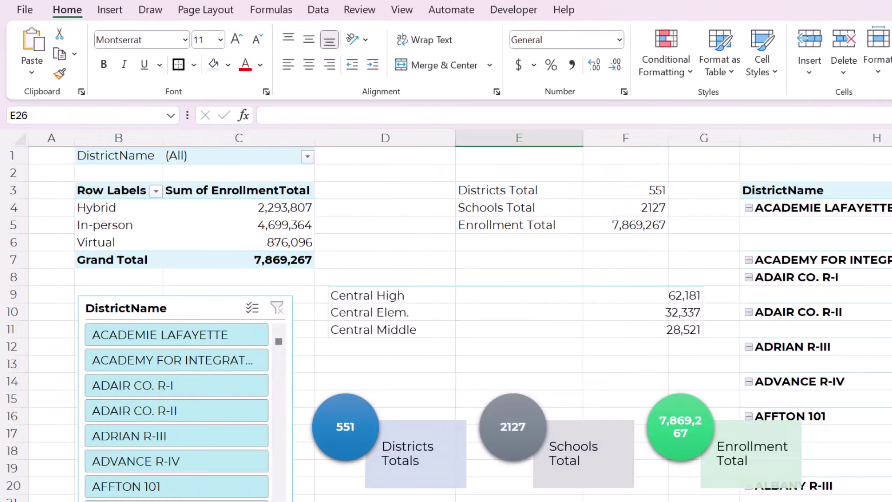
Paste a copy of the grouped KPI circles onto the dashboard and place them on the teal box
click(377, 485)
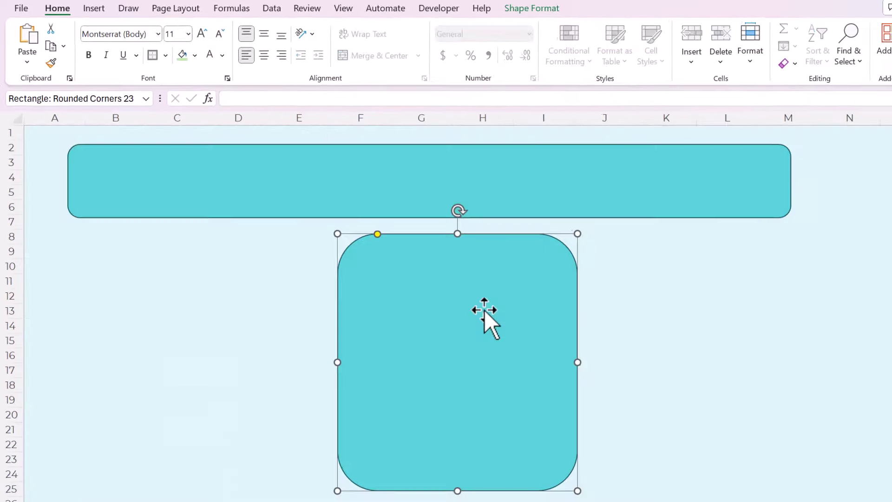
key(ctrl+v)
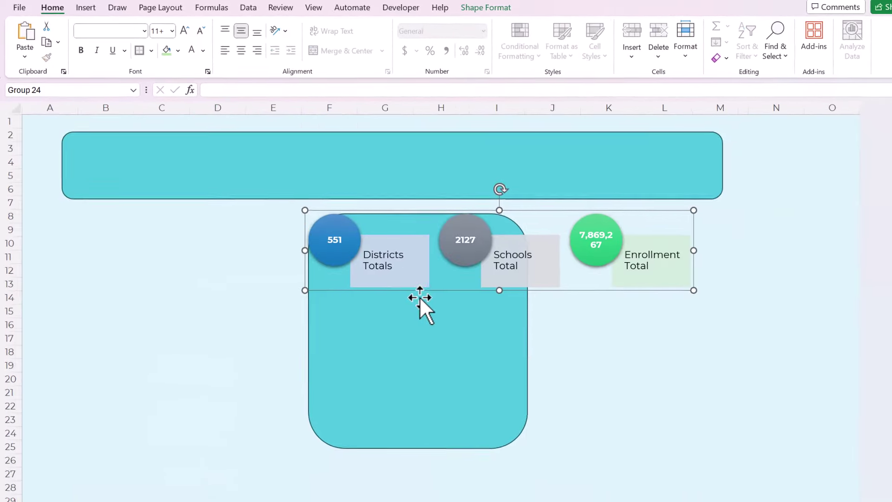
drag(450, 315, 374, 329)
drag(340, 299, 549, 283)
Move the teal box under the circles and reshape it into a wide, short strip
drag(444, 333, 574, 316)
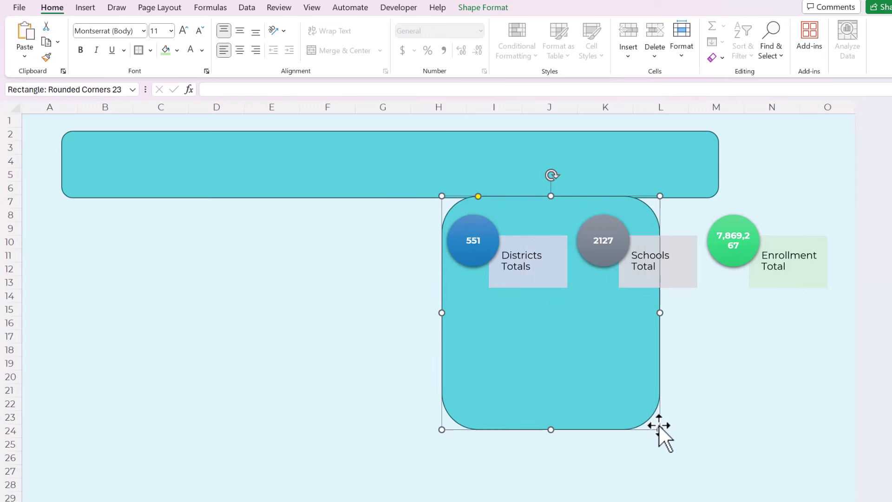
drag(670, 426, 774, 313)
click(490, 7)
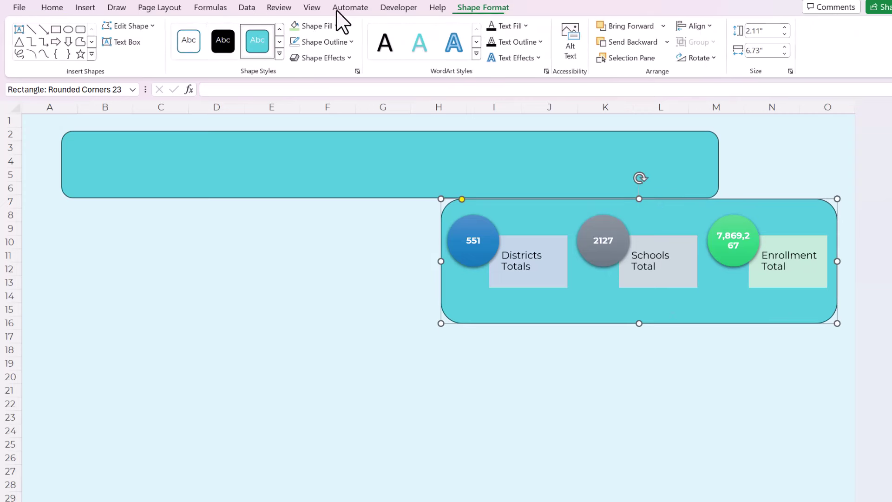
Give the KPI box the Intense Effect - Black, Dark 1 shape style and nudge it into place
click(279, 55)
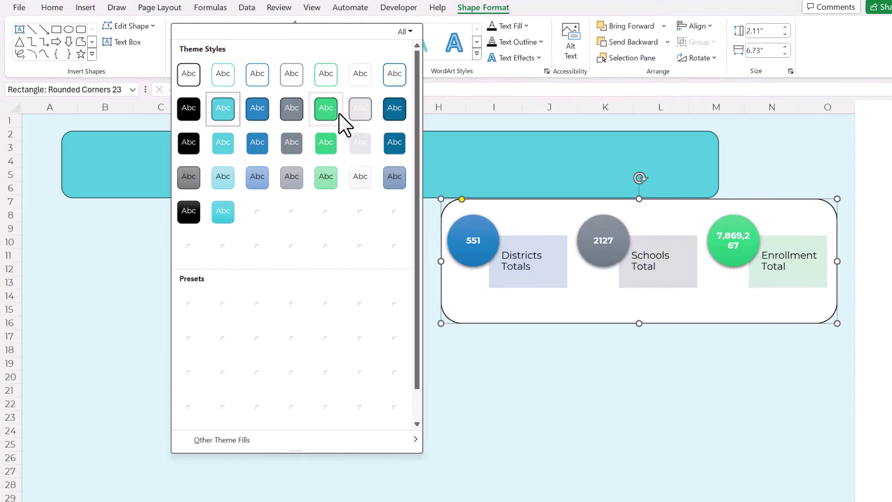
click(193, 78)
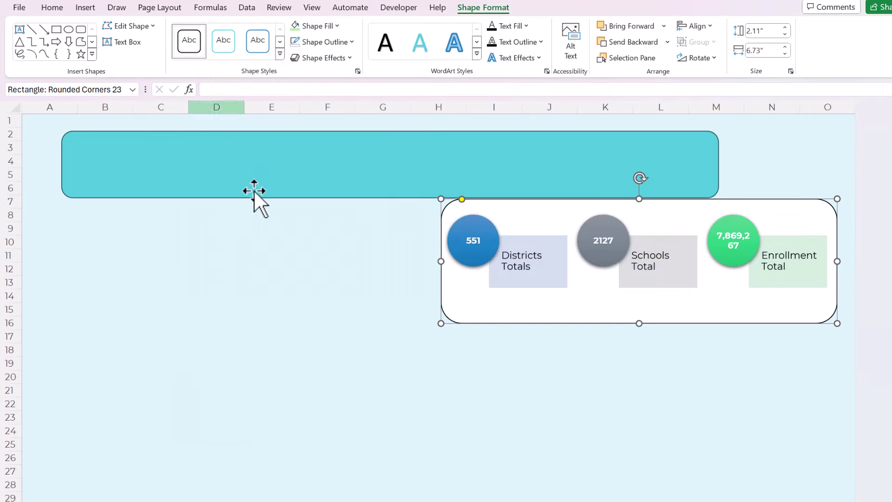
click(280, 54)
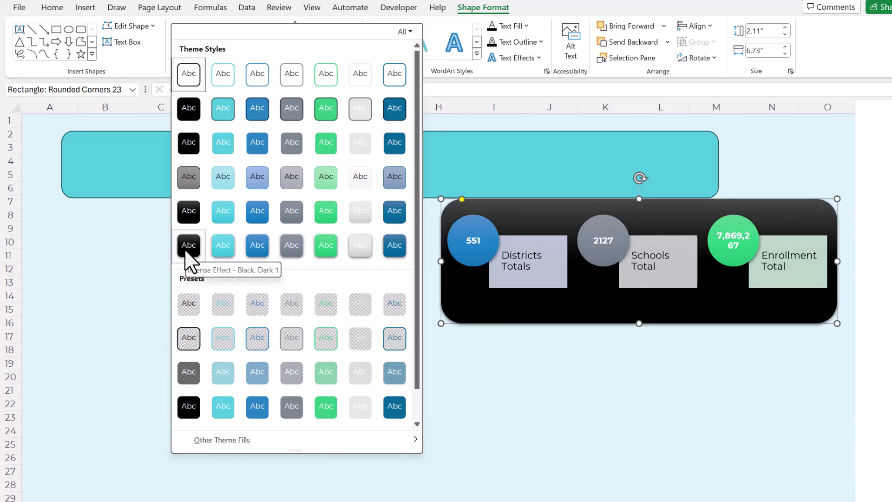
click(188, 246)
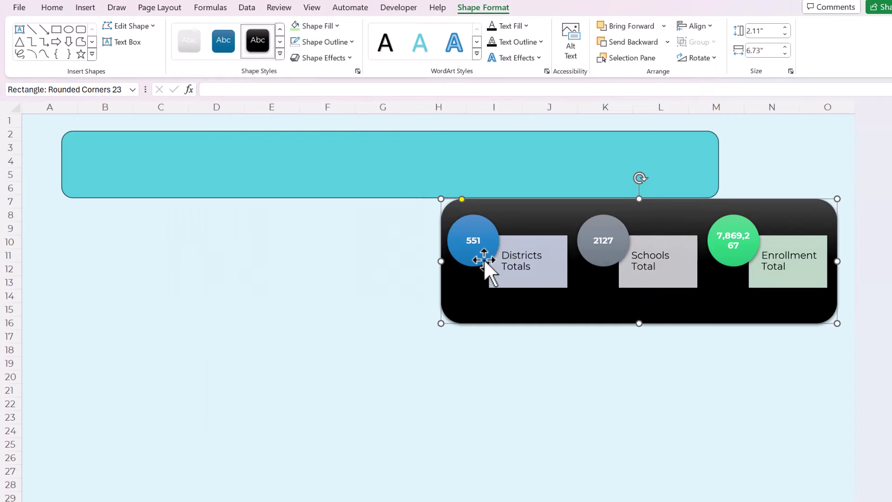
click(485, 261)
drag(483, 286, 475, 285)
click(381, 254)
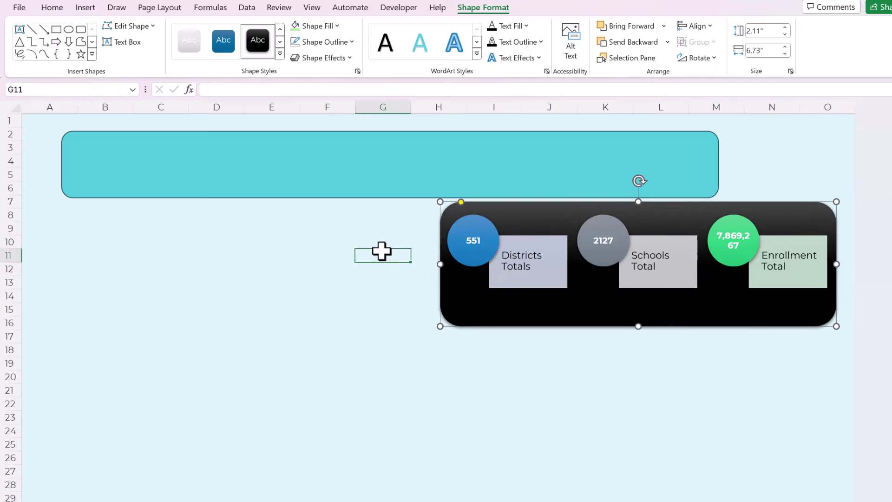
Widen the teal title banner to the right and shift it slightly
click(706, 186)
drag(719, 165, 822, 165)
drag(758, 170, 768, 165)
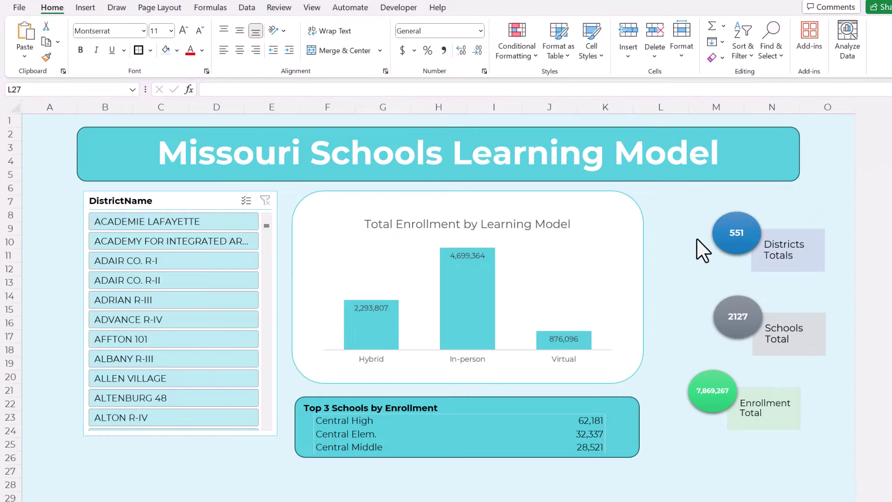
Stack the Districts, Schools and Enrollment KPI groups on the right and lengthen the DistrictName slicer
click(740, 259)
click(766, 265)
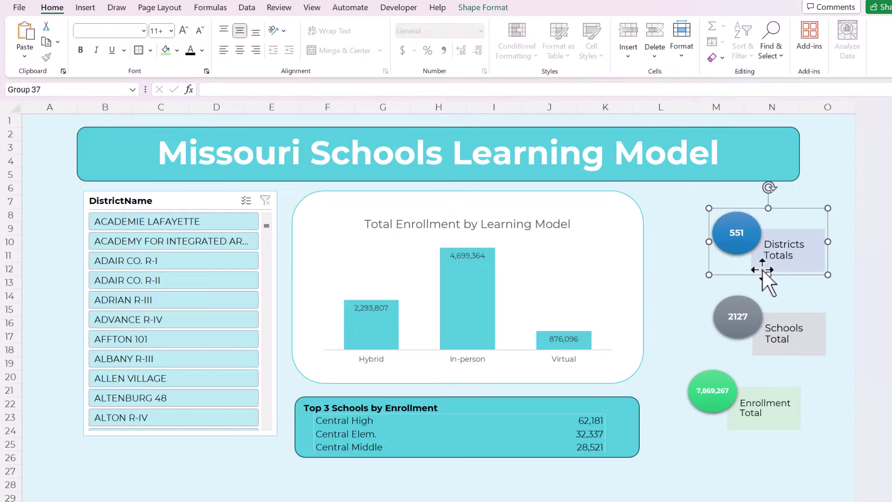
drag(766, 279, 737, 275)
click(754, 356)
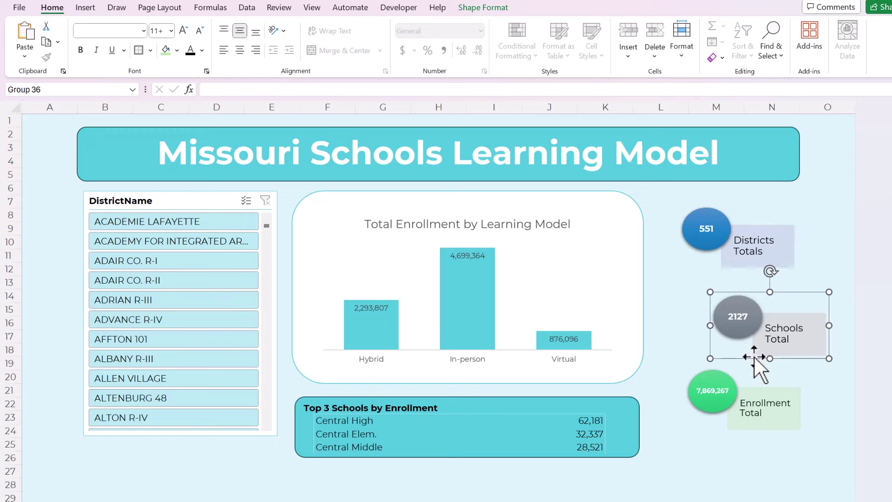
drag(753, 356, 723, 338)
click(733, 431)
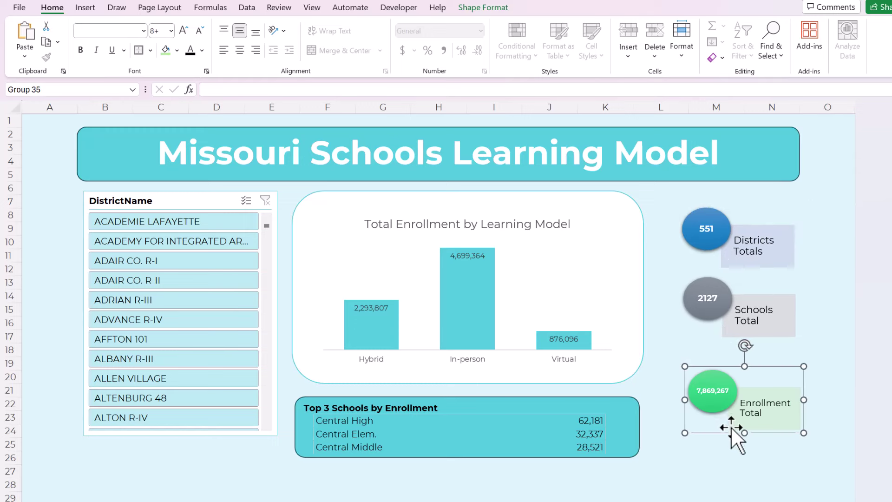
drag(733, 432, 727, 404)
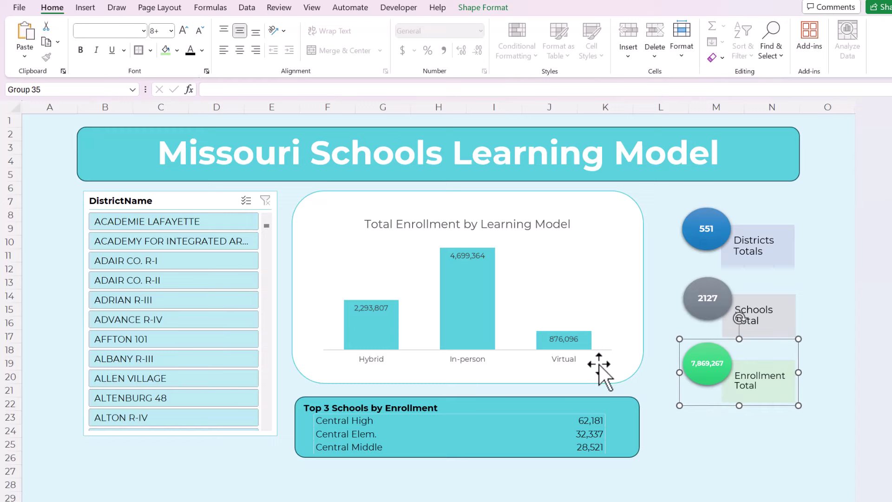
click(251, 436)
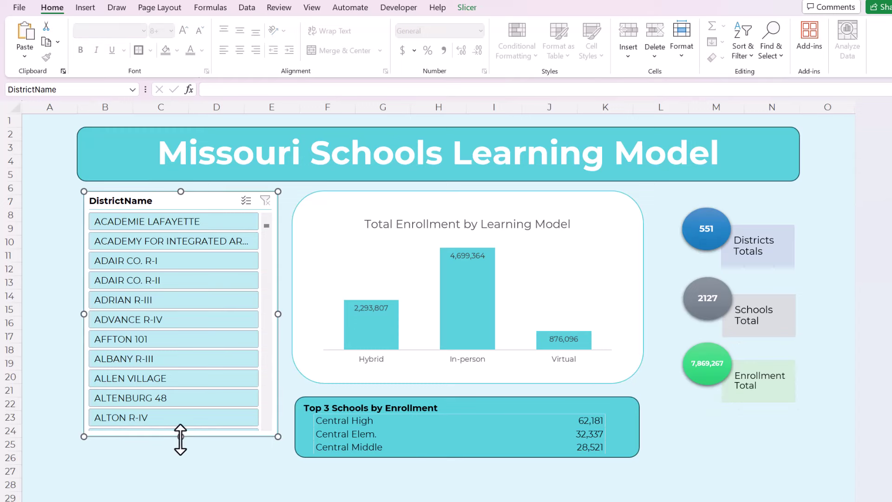
drag(182, 443, 181, 468)
Left-align the Top 3 Schools box with the chart and widen it to match
click(349, 203)
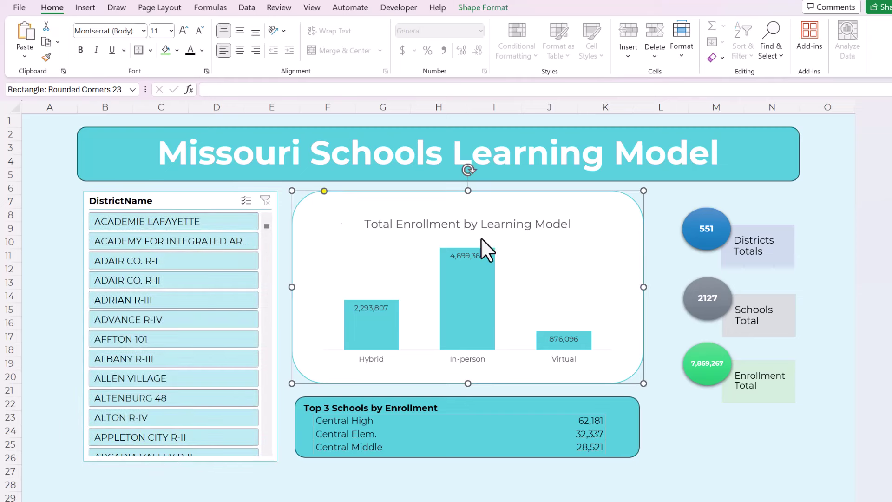
shift+click(301, 426)
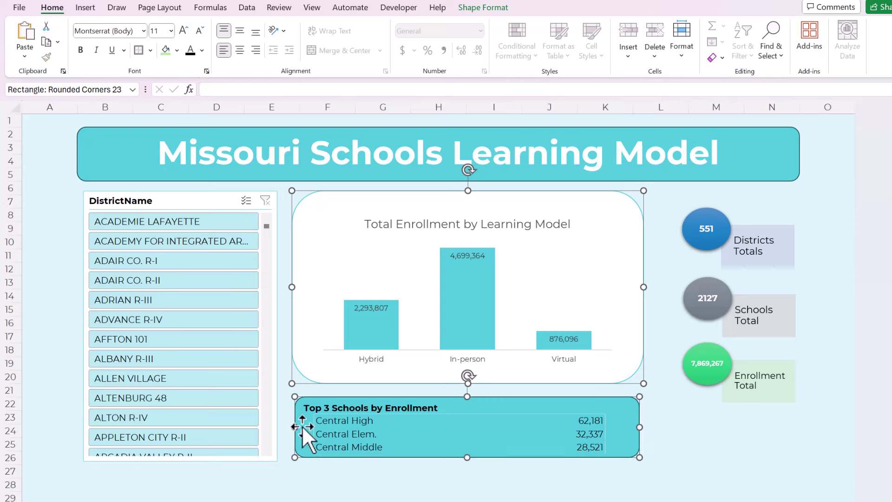
click(472, 8)
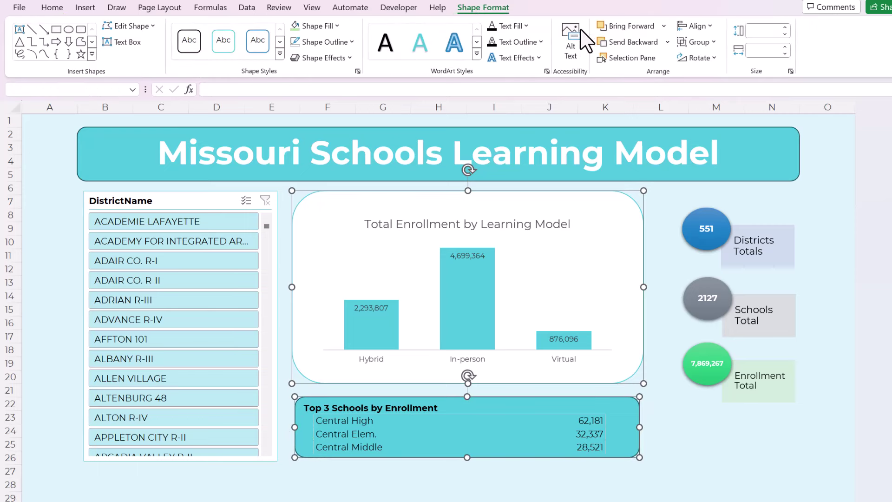
click(695, 26)
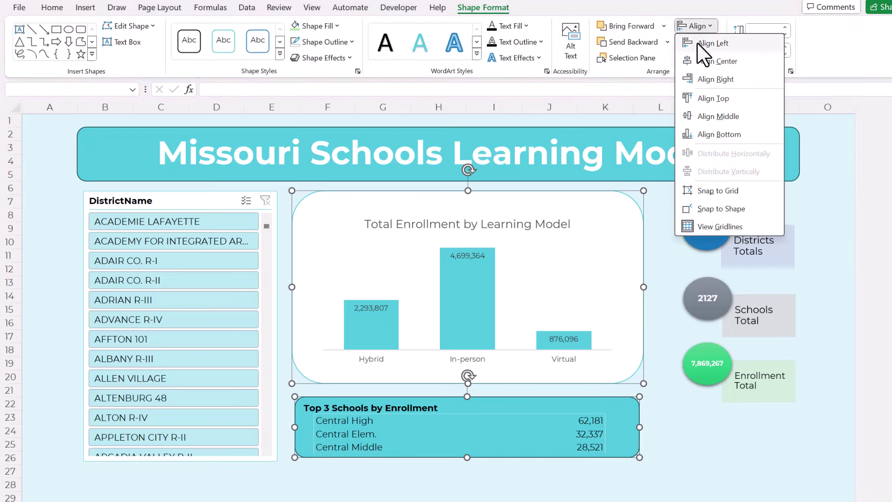
click(704, 40)
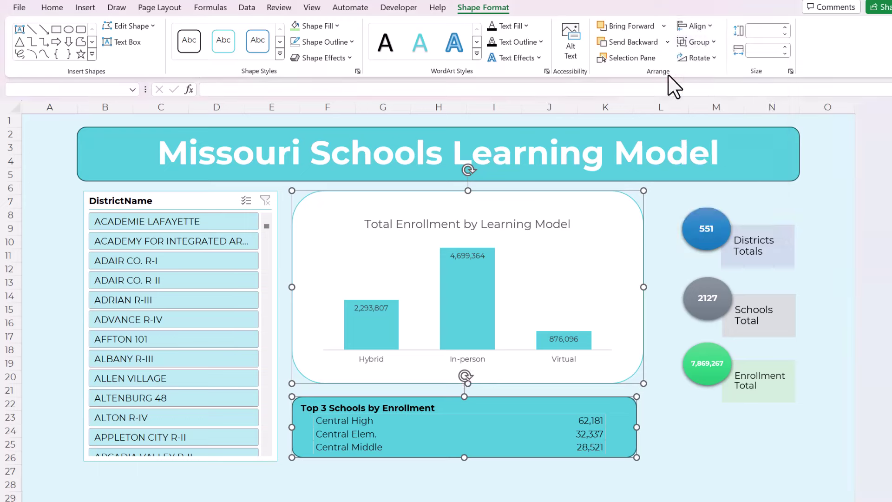
click(634, 425)
drag(637, 427, 644, 425)
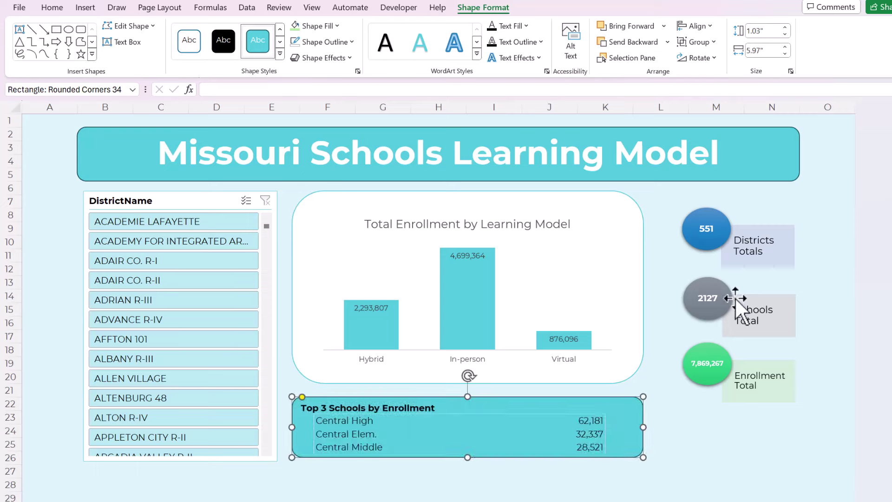
Align the three KPI circle groups along their left edges
click(739, 251)
click(707, 273)
click(706, 298)
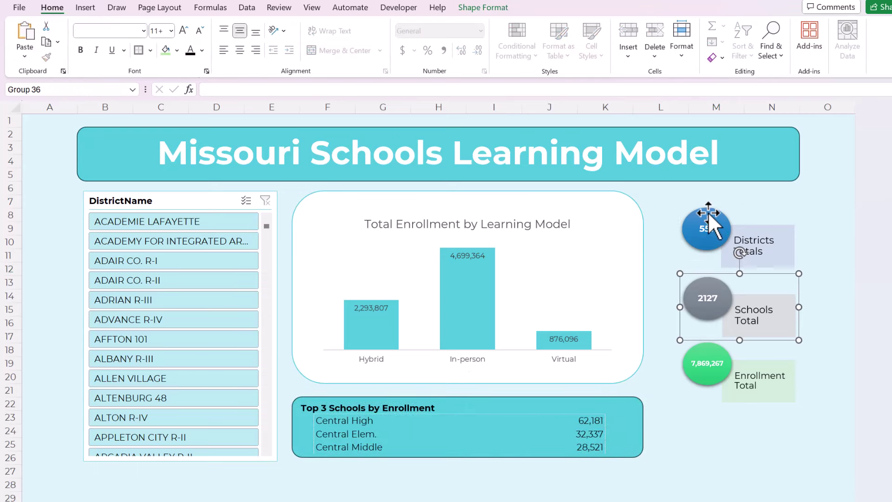
ctrl+click(707, 226)
ctrl+click(696, 377)
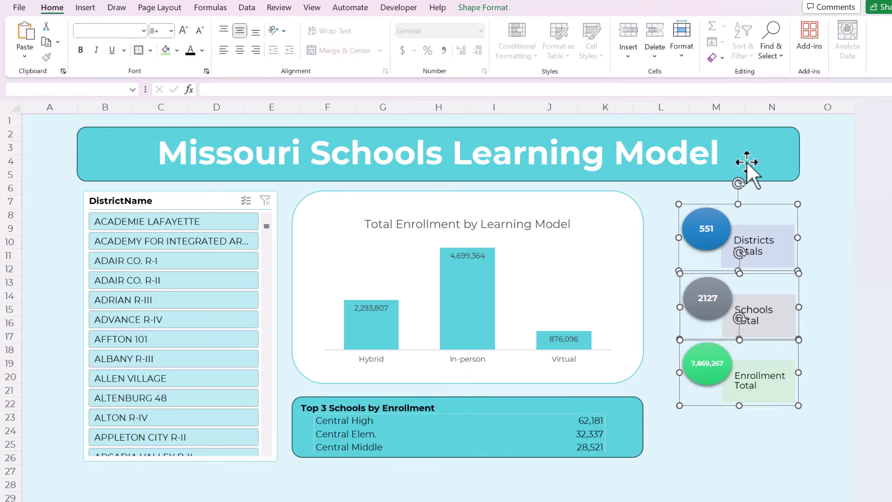
click(500, 13)
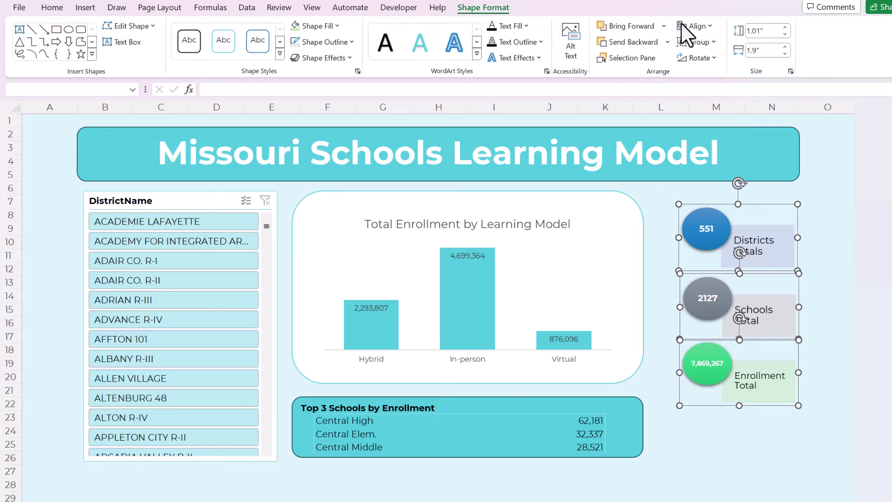
click(688, 27)
click(692, 49)
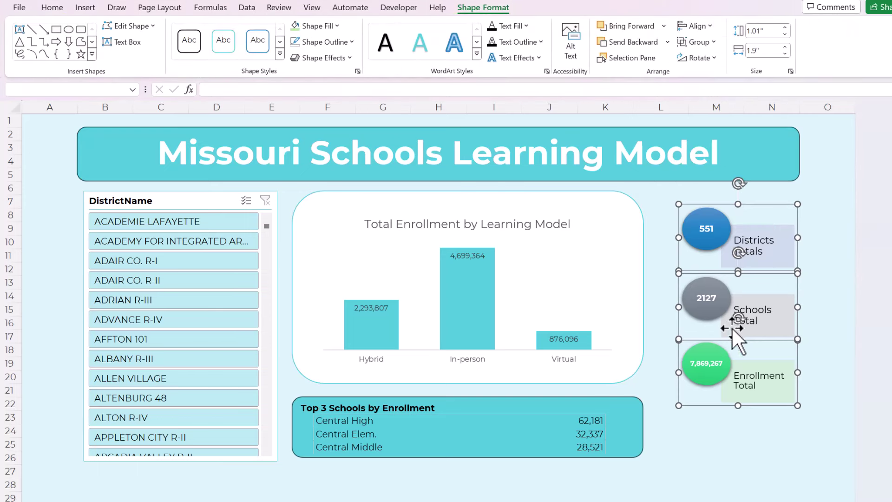
click(707, 341)
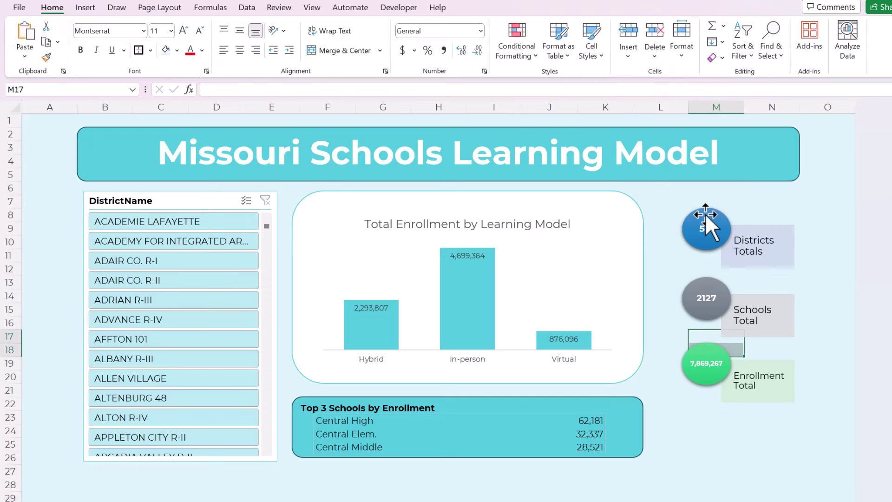
click(823, 243)
click(778, 447)
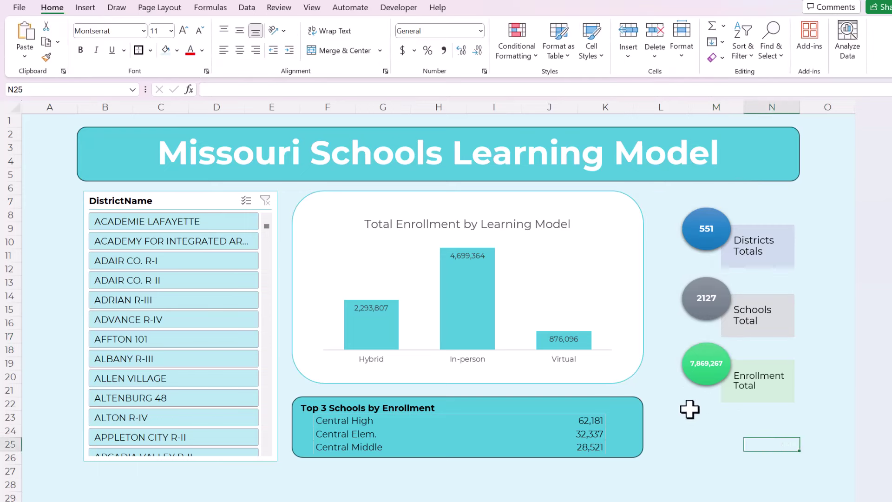
click(671, 147)
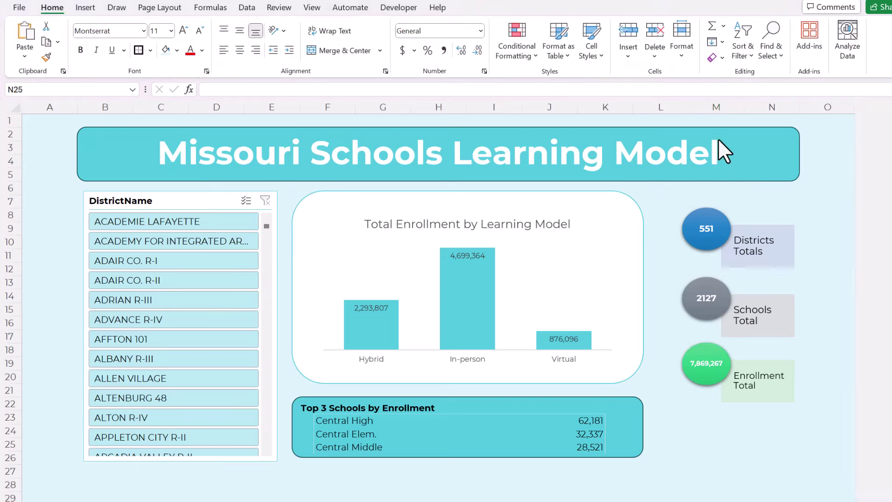
drag(205, 149, 672, 214)
click(672, 214)
click(399, 227)
click(370, 227)
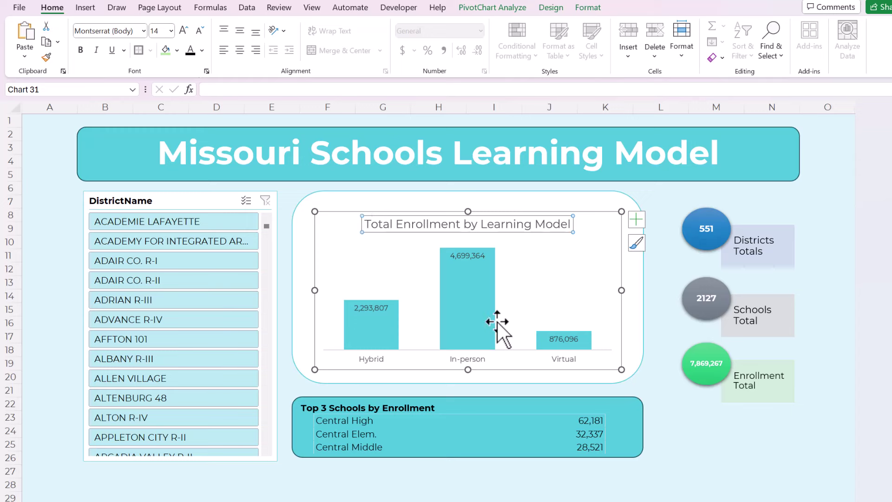
click(366, 409)
click(677, 417)
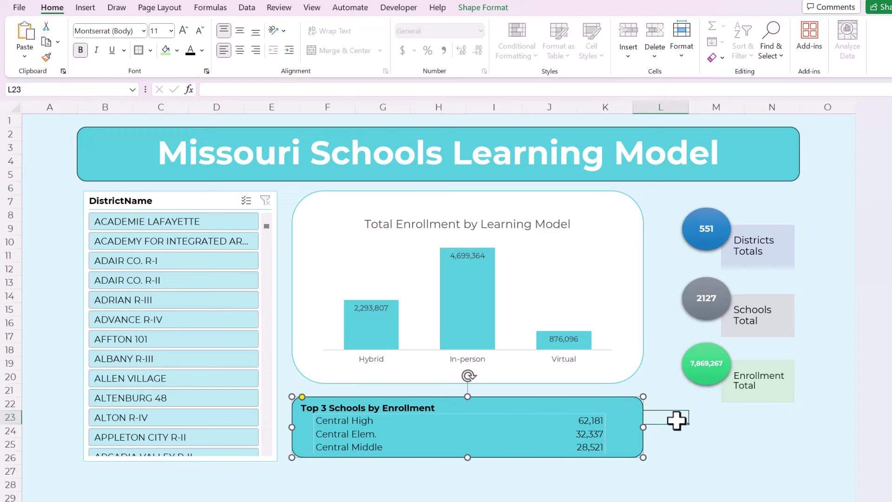
click(504, 489)
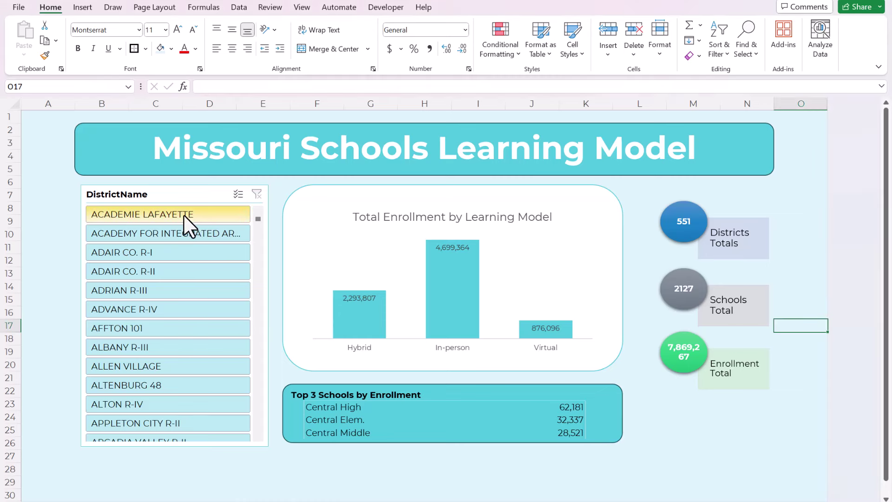
Try several districts in the slicer, ending on ALTON R-IV plus ACADEMIE LAFAYETTE (5 schools, 16,200 enrollment)
click(135, 228)
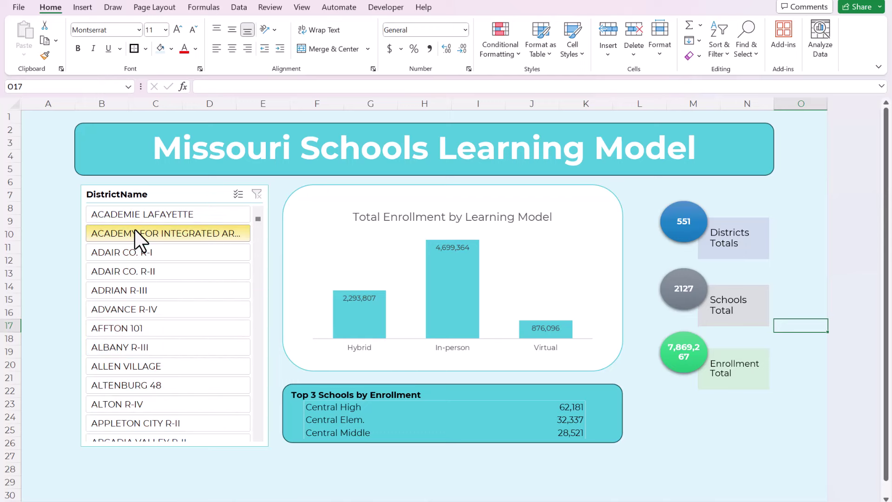
click(145, 253)
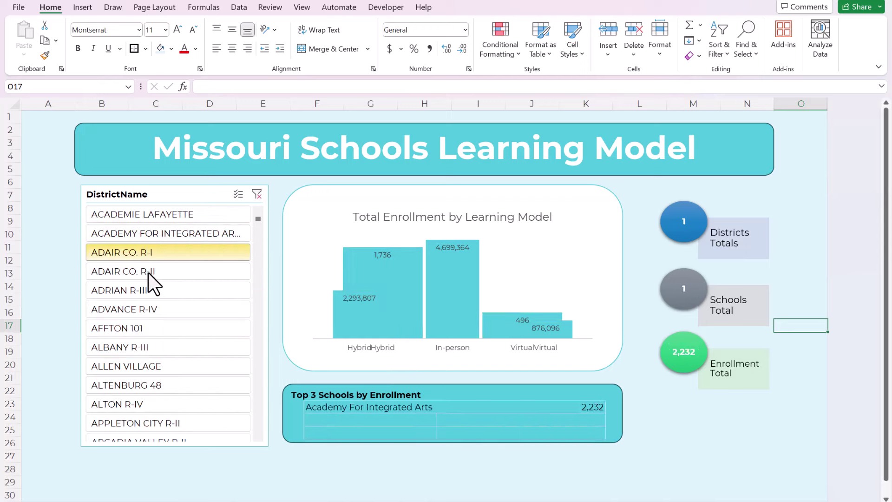
ctrl+click(148, 271)
ctrl+click(145, 292)
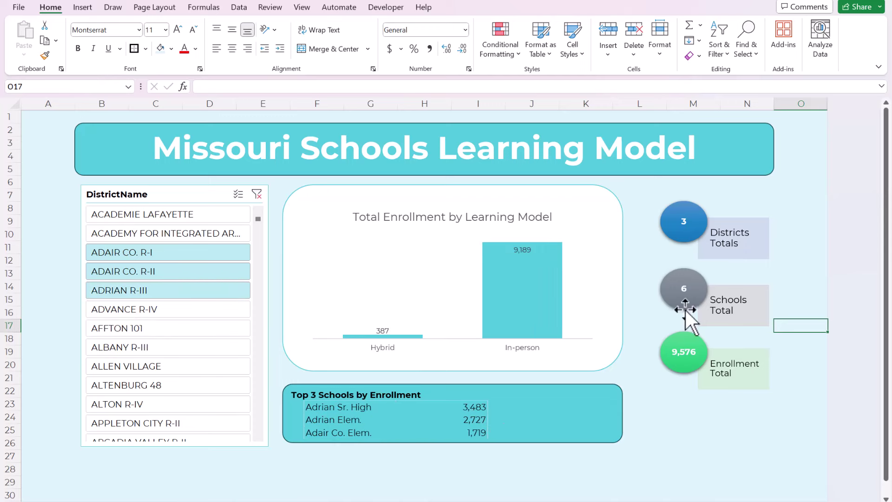
ctrl+click(171, 307)
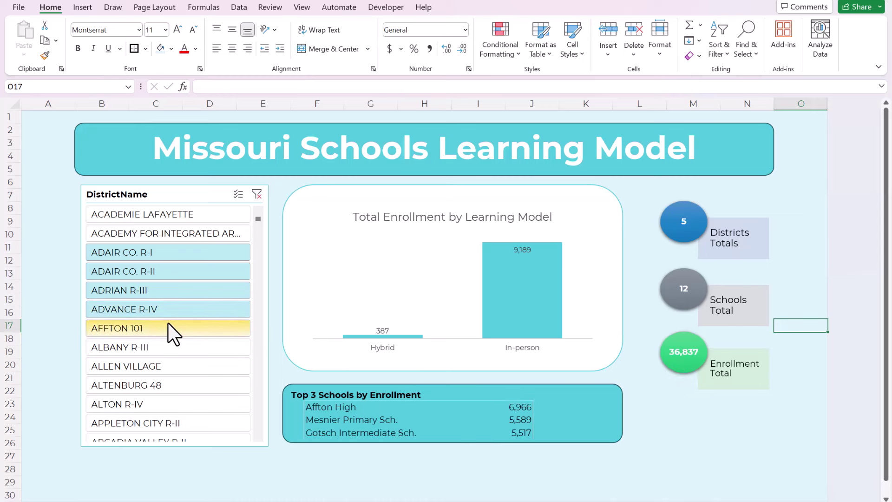
ctrl+click(167, 327)
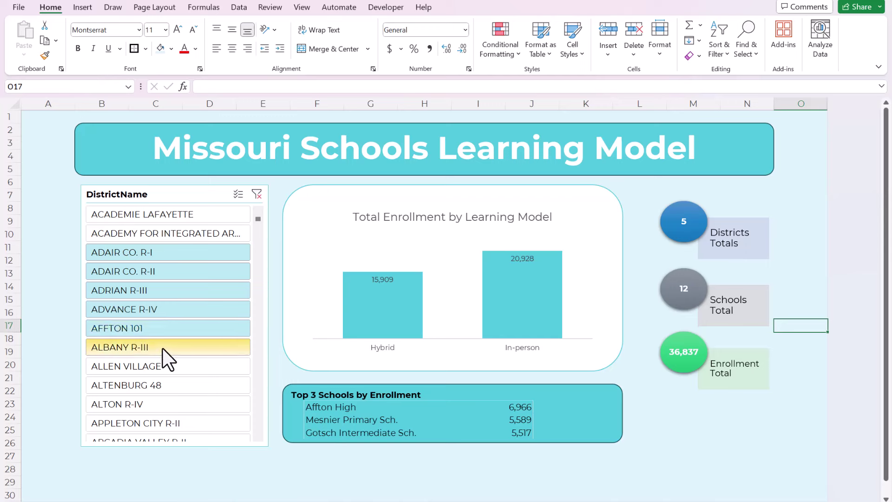
ctrl+click(163, 348)
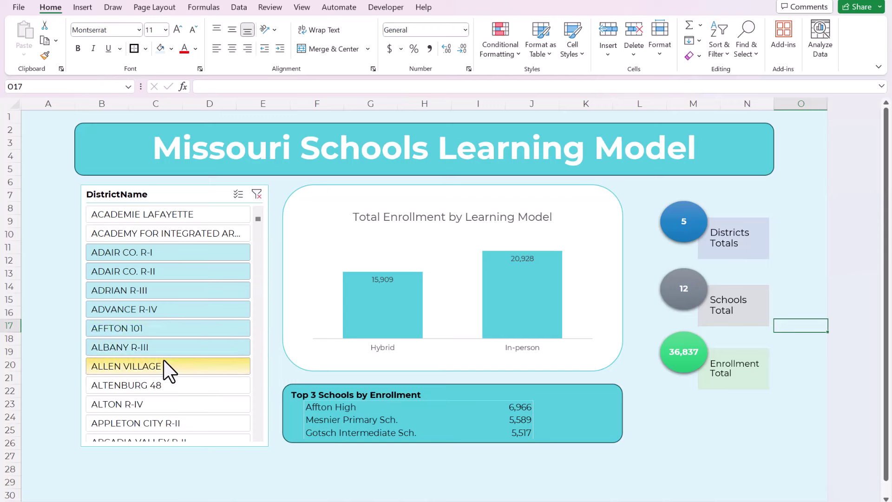
ctrl+click(159, 372)
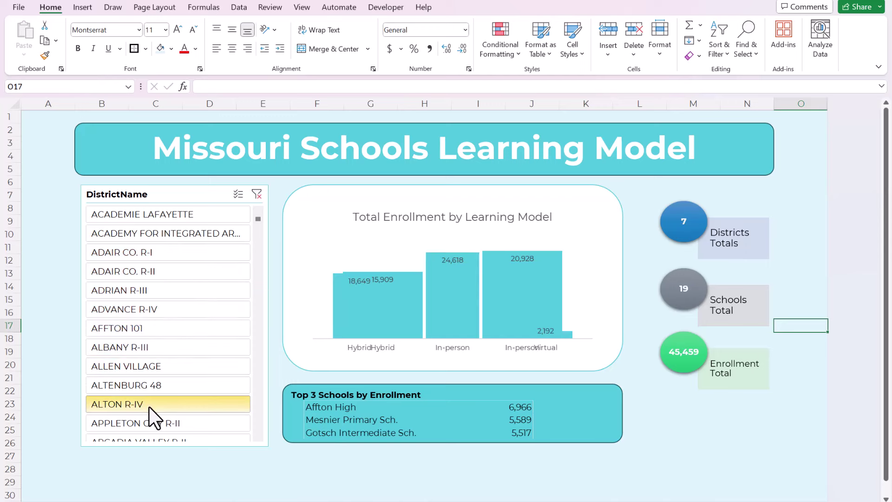
click(149, 405)
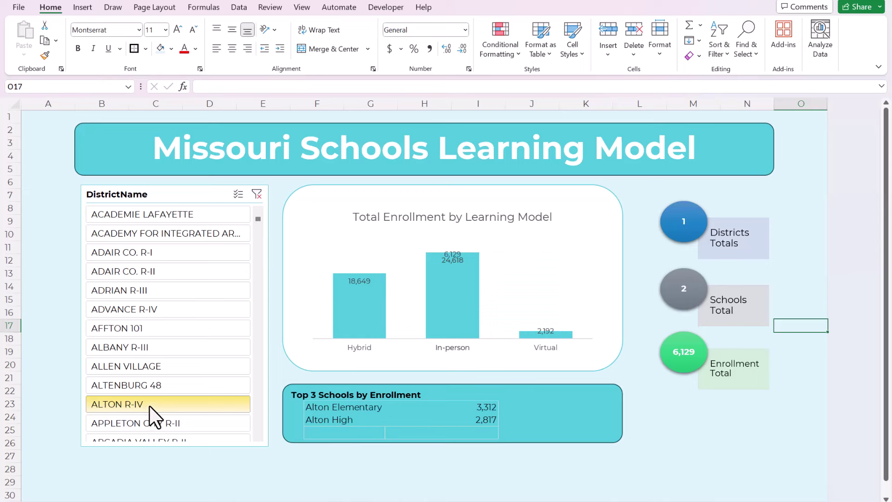
ctrl+click(141, 214)
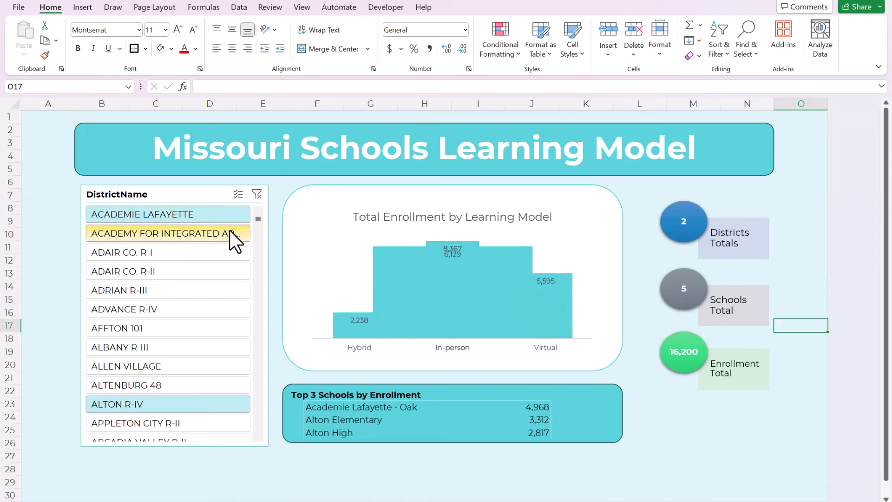